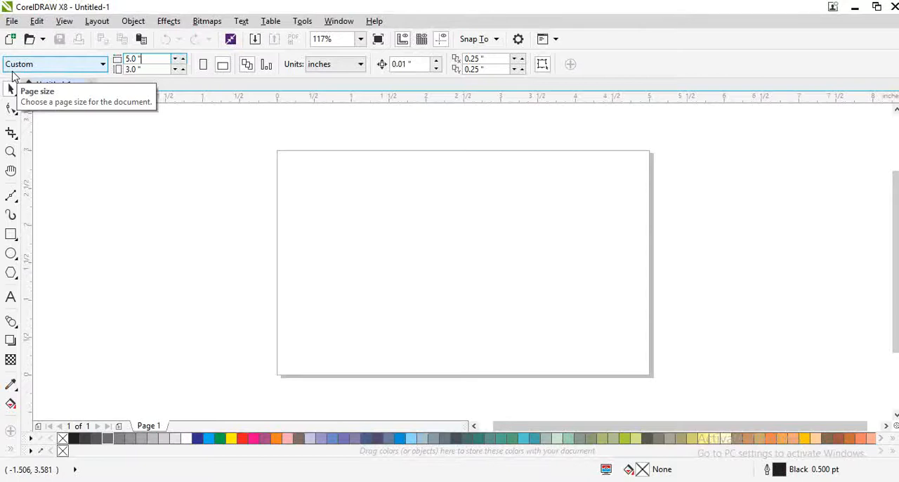
Set the page size to 10 inches wide by 6 inches high
click(143, 58)
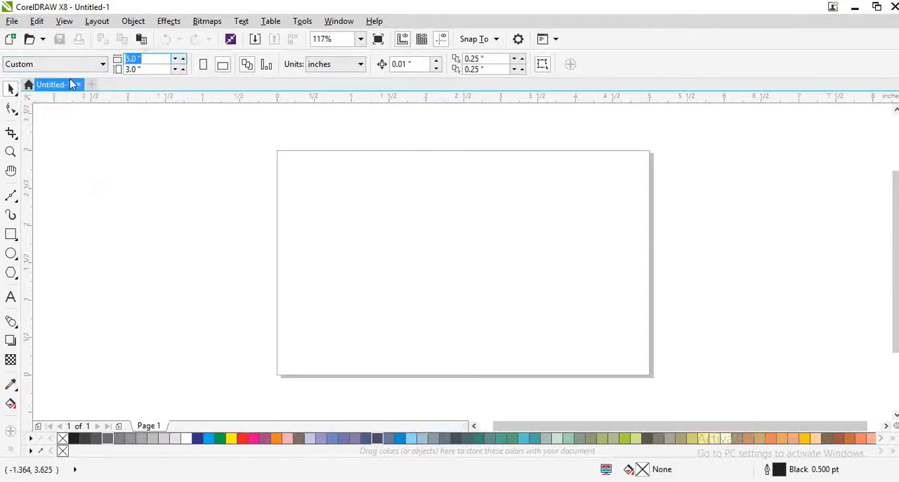
text(10)
key(Tab)
text(6)
key(Return)
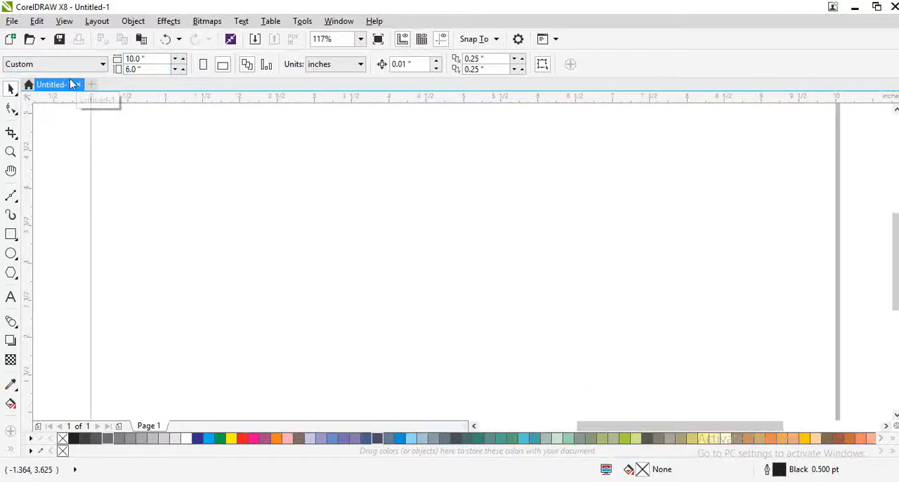
Add a rectangle exactly covering the whole page and leave it deselected
double_click(11, 235)
key(shift+F4)
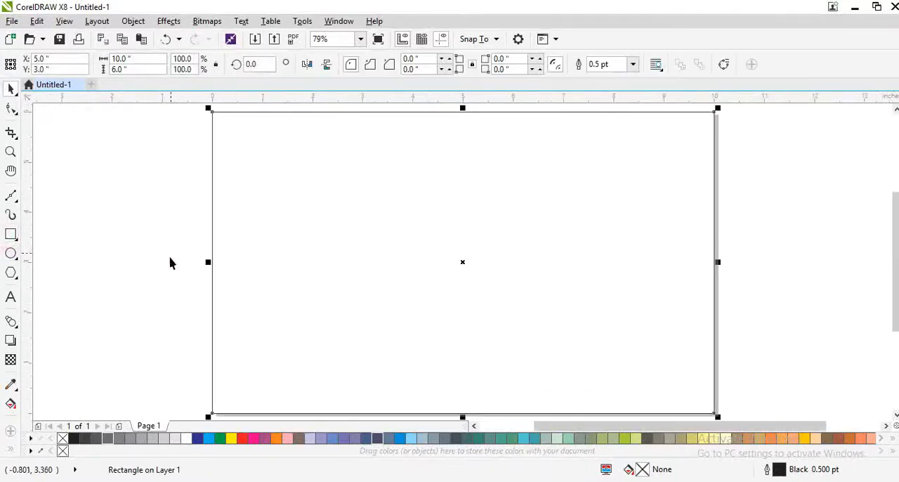
click(170, 257)
Add the artistic text "Jagdamba hardware & sanitary store" on one line in the upper part of the page
click(10, 297)
click(276, 181)
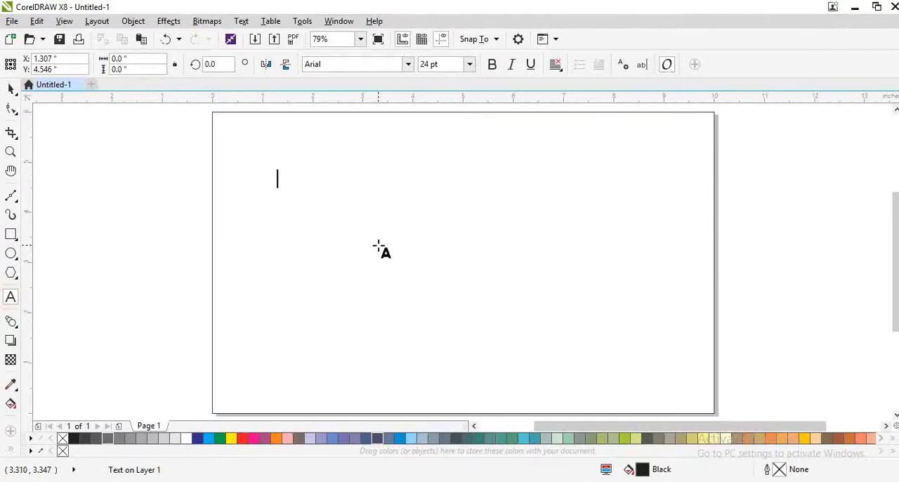
text(Ja)
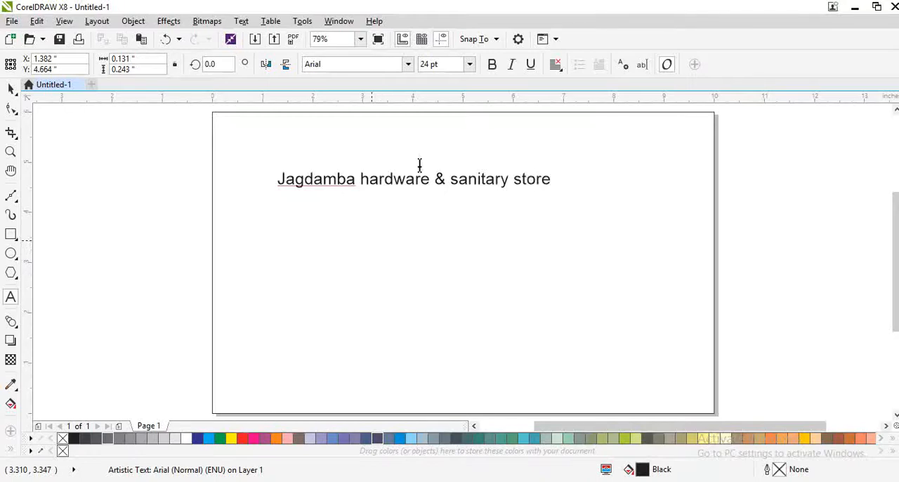
key(ctrl+space)
Set the store name text's font to Impact
click(412, 64)
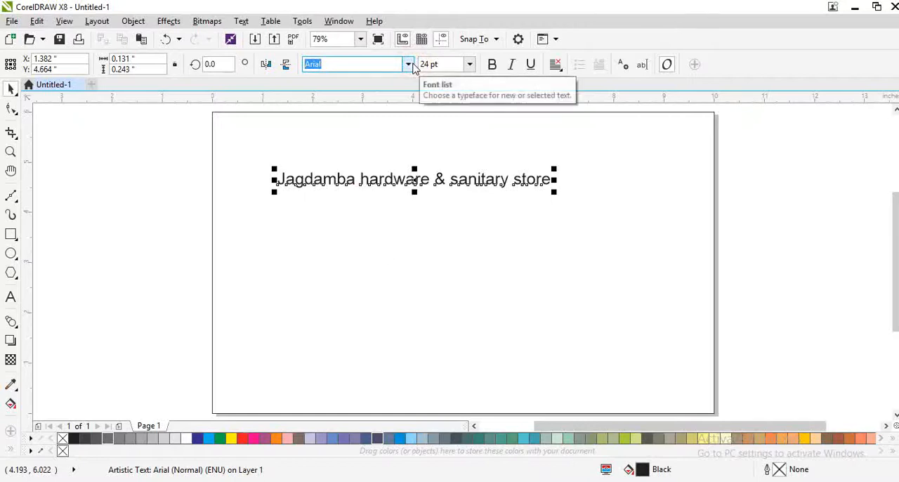
click(412, 64)
click(342, 122)
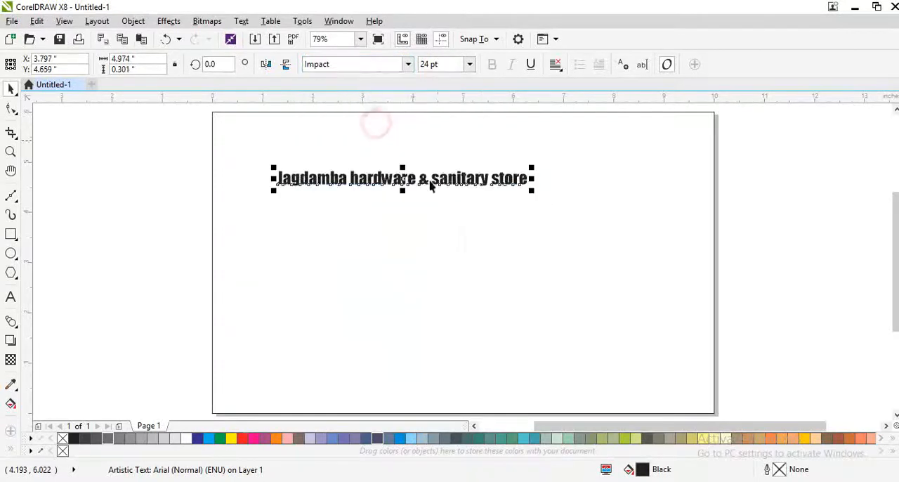
Change the entire store name text to UPPERCASE
key(ctrl+space)
key(ctrl+a)
key(shift+F3)
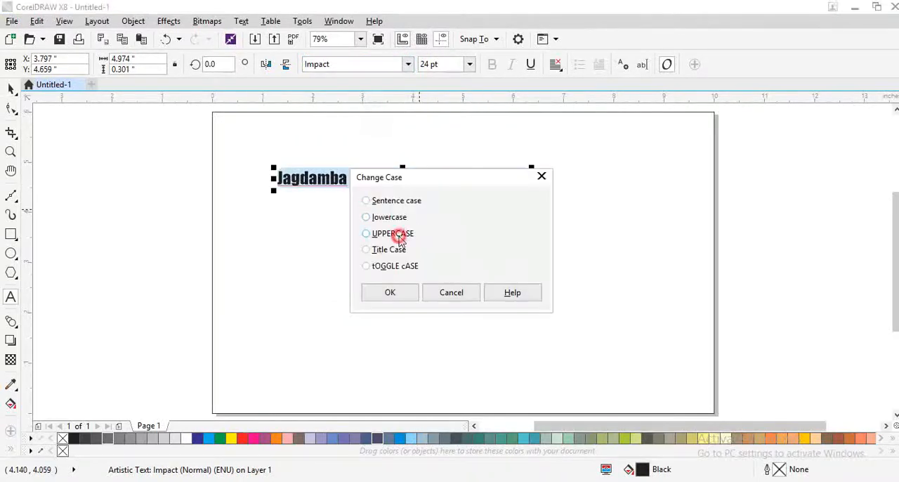
click(399, 239)
click(405, 287)
Enlarge the store name to about 41.7 pt and reposition it across the page's upper part
key(ctrl+space)
drag(554, 188, 753, 261)
drag(592, 189, 522, 196)
Split the store name into two lines before the ampersand and enlarge it to about 72.9 pt
key(F8)
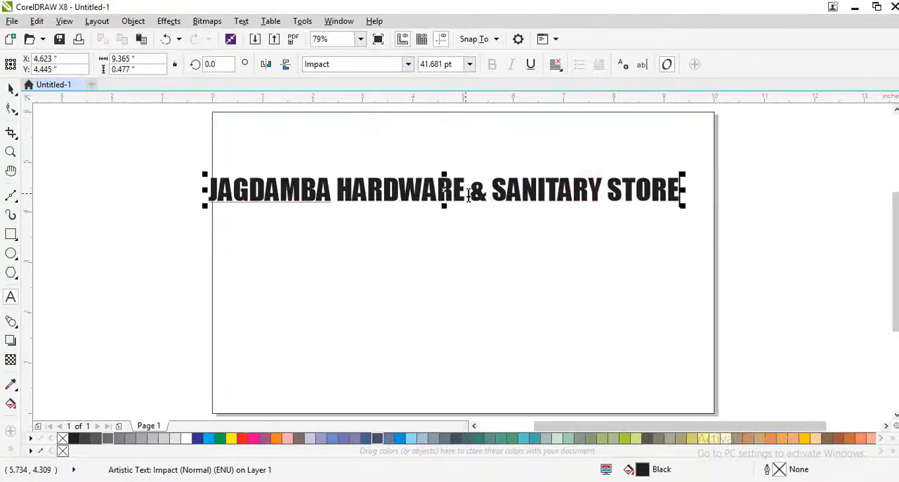
click(468, 195)
key(Return)
key(ctrl+space)
drag(470, 243, 658, 288)
drag(549, 267, 585, 233)
Break the store name apart into separate line objects and center both lines horizontally on the page
key(ctrl+k)
shift+click(545, 187)
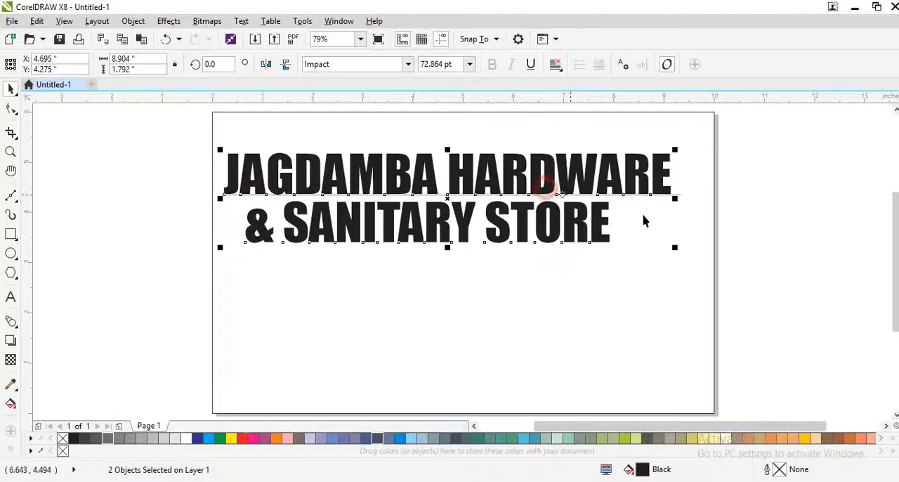
key(c)
shift+click(666, 239)
key(c)
click(750, 265)
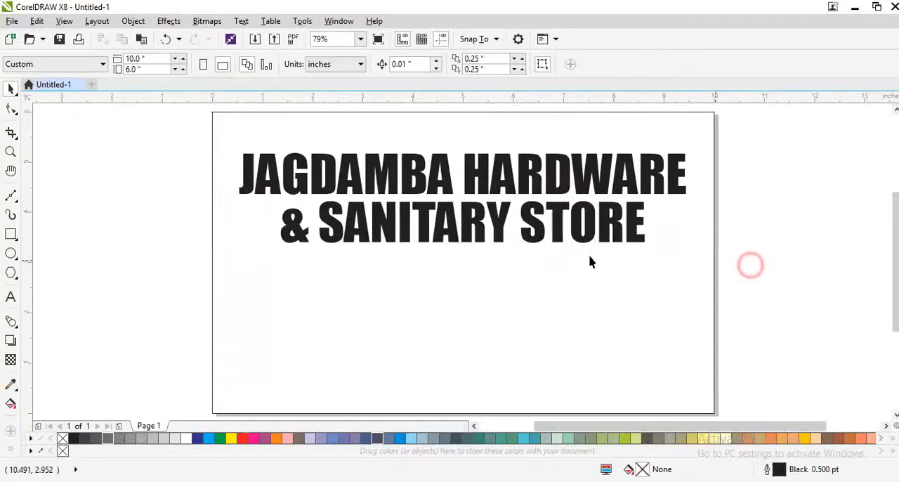
click(548, 185)
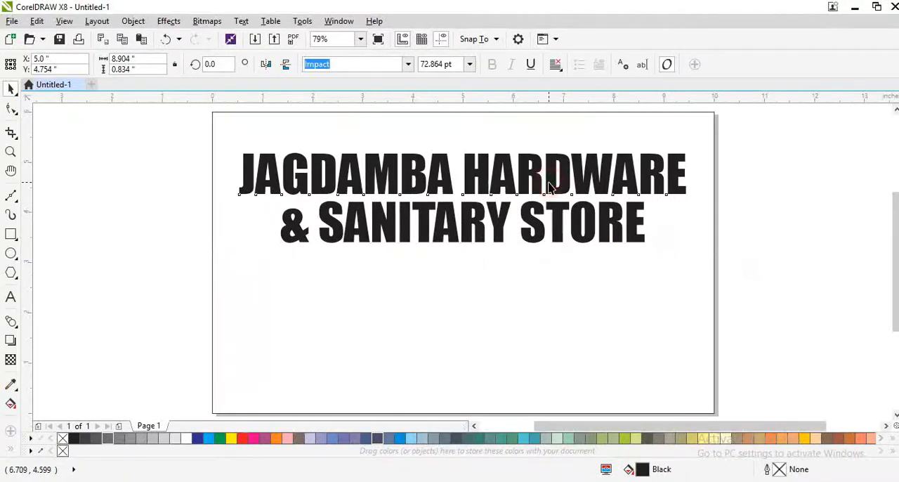
click(554, 216)
click(137, 227)
Draw a rectangle about 10 by 3.08 inches over the page's lower half and convert it to curves
click(10, 233)
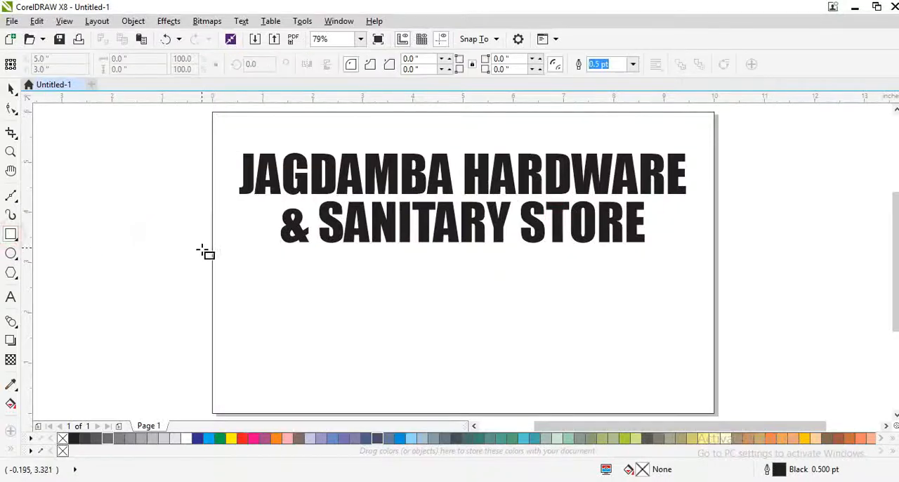
drag(215, 256, 715, 380)
key(space)
key(ctrl+q)
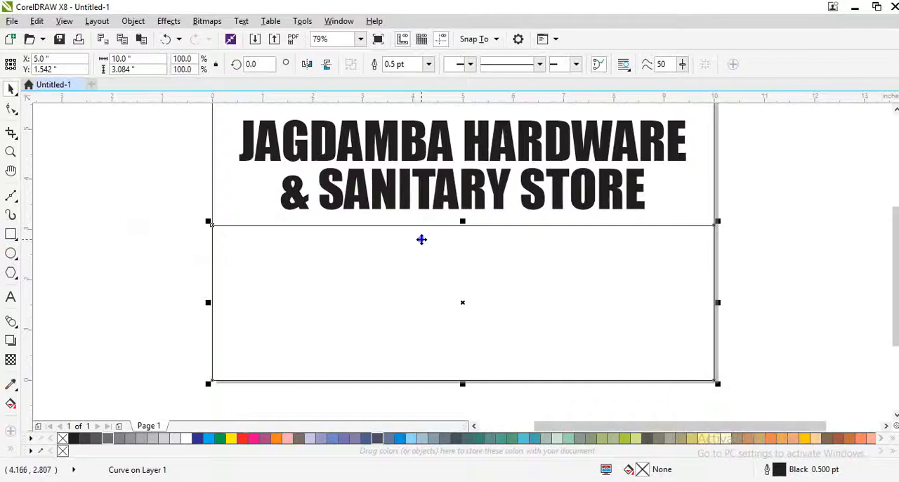
Undo the lower rectangle's conversion to curves and convert it to curves again
right_click(421, 239)
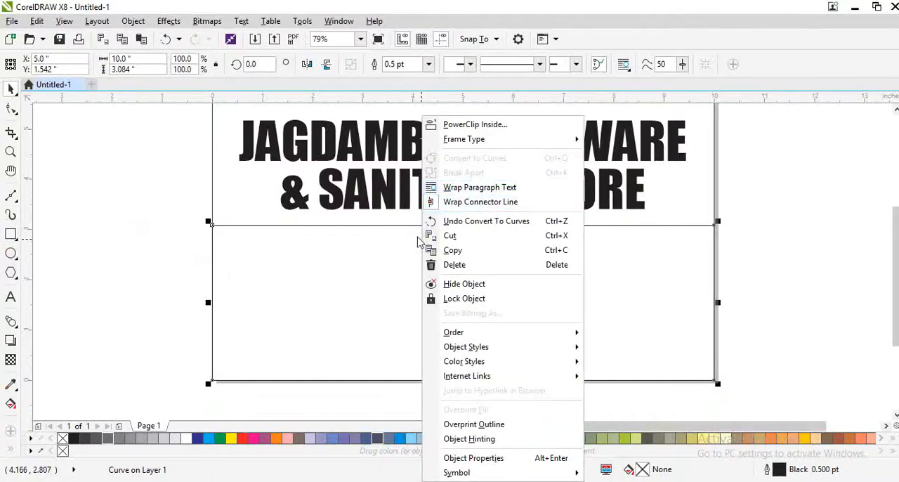
click(463, 220)
right_click(458, 237)
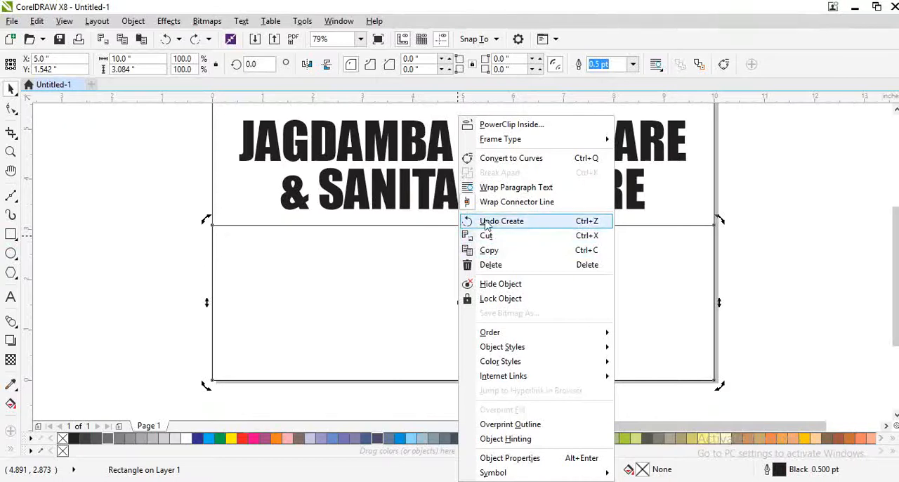
click(510, 158)
Convert the lower shape's top edge to a curve and bend it downward into a sweep that is deepest toward the right
key(F10)
click(462, 227)
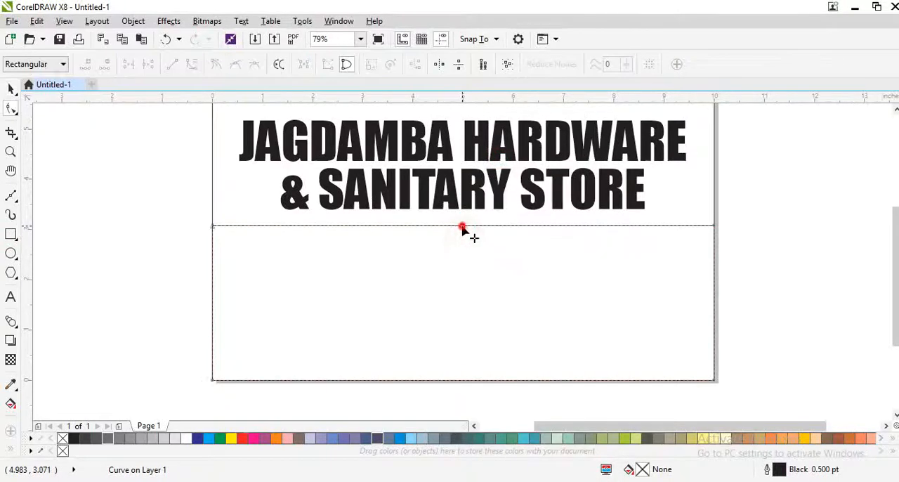
key(plus)
click(193, 64)
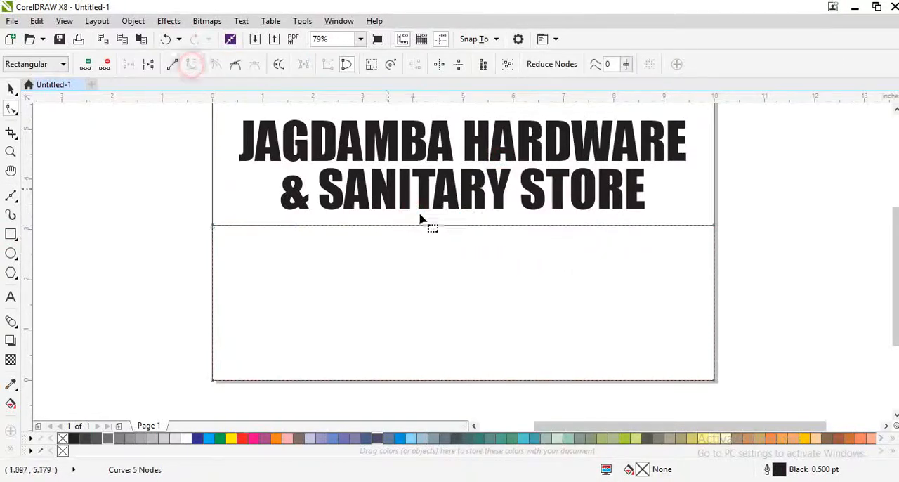
mouse_move(469, 228)
mouse_down()
mouse_move(473, 279)
mouse_move(514, 304)
mouse_move(620, 326)
mouse_up()
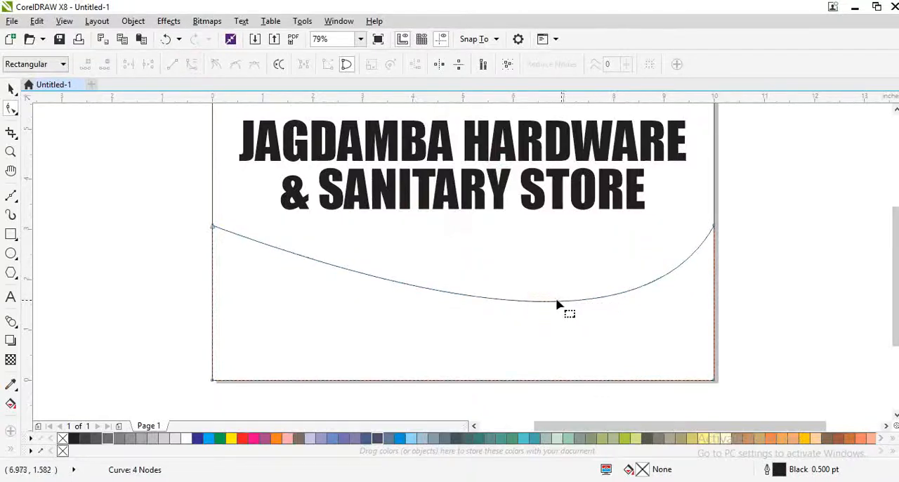
drag(556, 301, 582, 313)
drag(528, 300, 549, 308)
drag(548, 300, 594, 315)
key(space)
Duplicate the curved lower shape while stretching the copy upward to about 3.3 inches high
click(561, 282)
scroll(414, 251, up, 1)
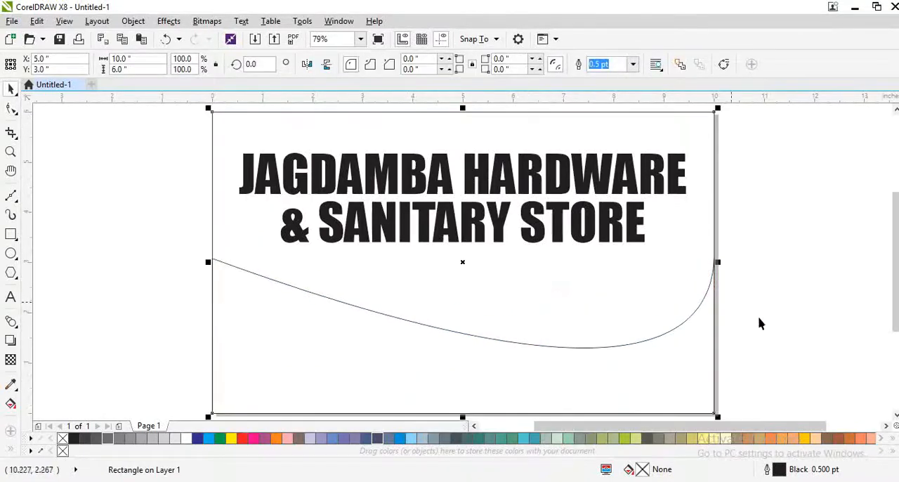
click(761, 318)
drag(533, 335, 538, 330)
click(447, 357)
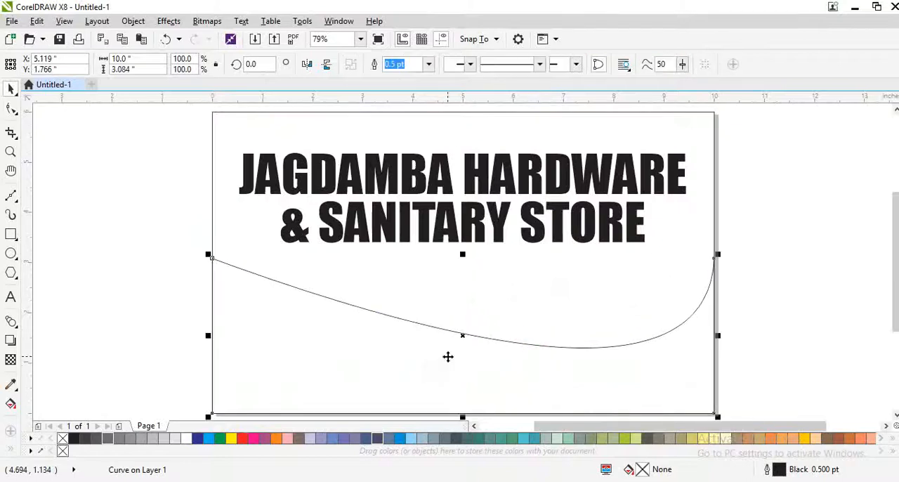
drag(463, 255, 464, 247)
Fill the page-sized background rectangle with rich black, C75 M68 Y65 K90
click(325, 271)
key(p)
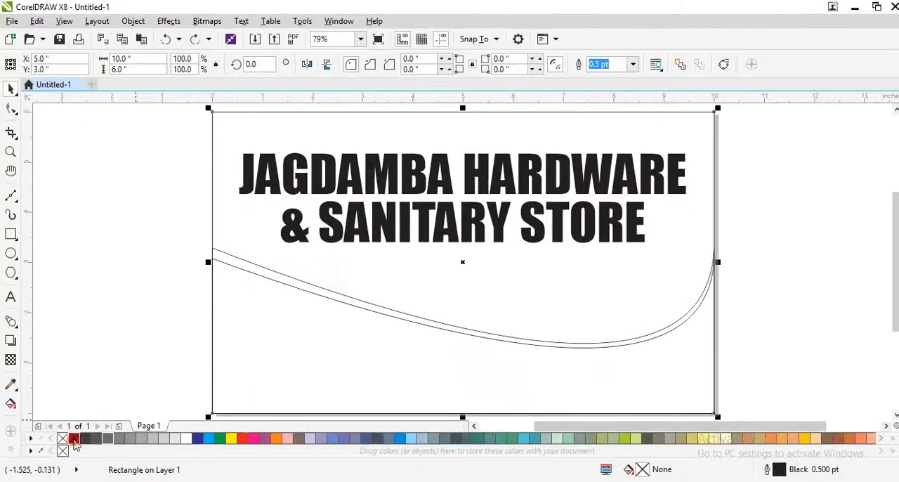
click(74, 439)
double_click(645, 472)
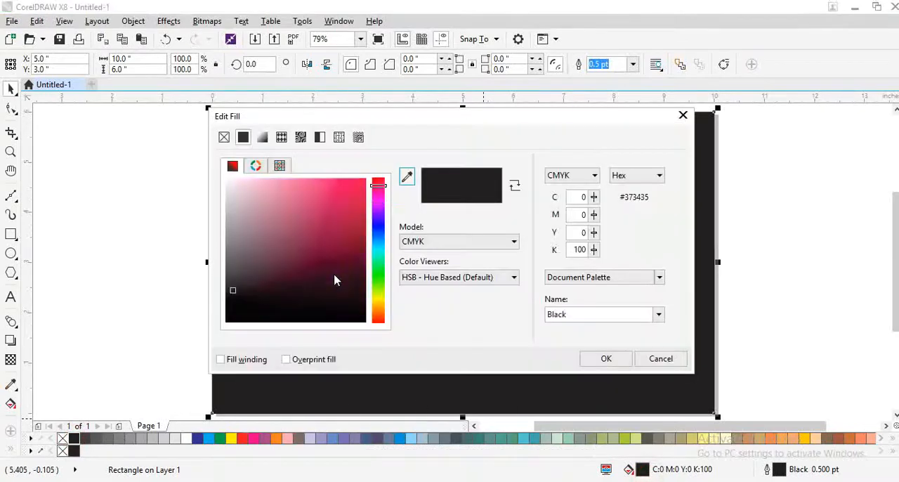
drag(325, 279, 202, 326)
click(616, 363)
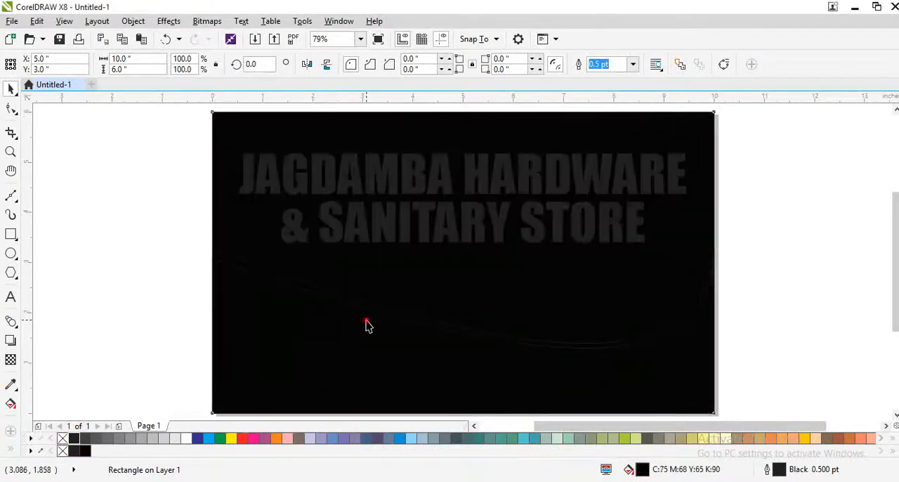
Fill the taller curved shape with white
drag(367, 322, 403, 308)
key(ctrl+z)
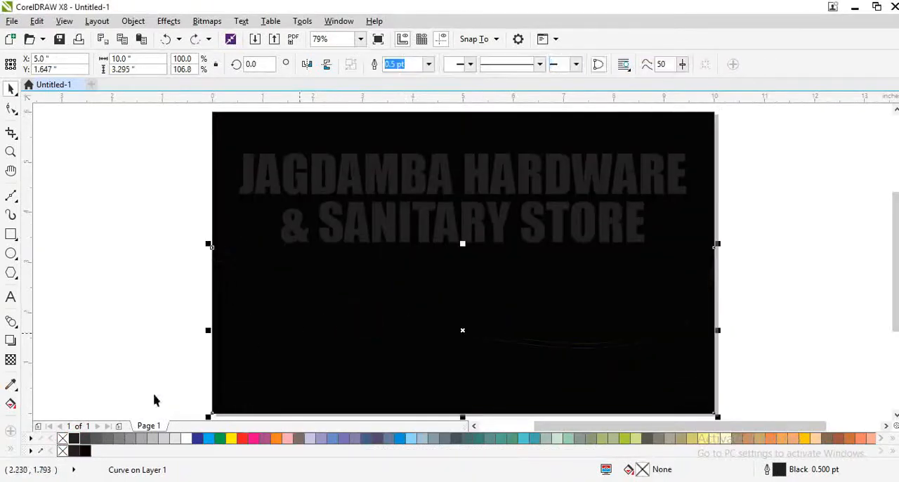
click(186, 440)
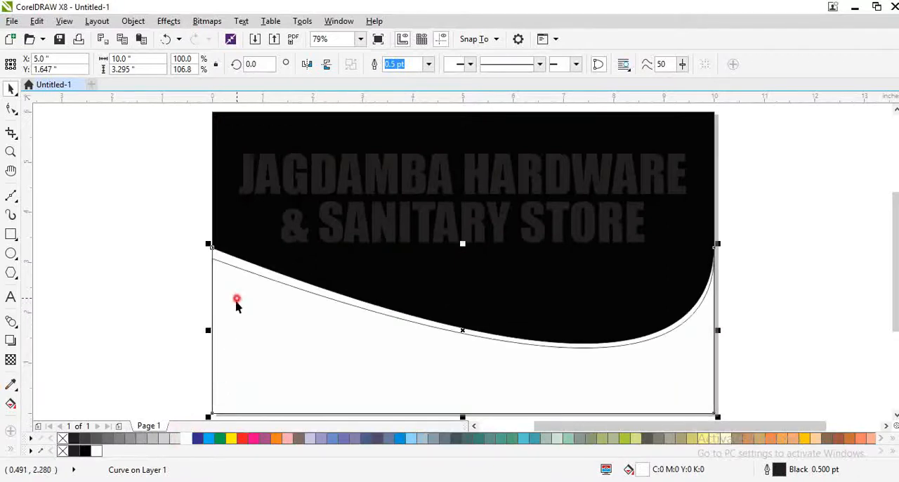
Fill the shorter curved shape in front with red, C0 M100 Y100 K0
drag(237, 299, 231, 320)
key(ctrl+z)
click(85, 451)
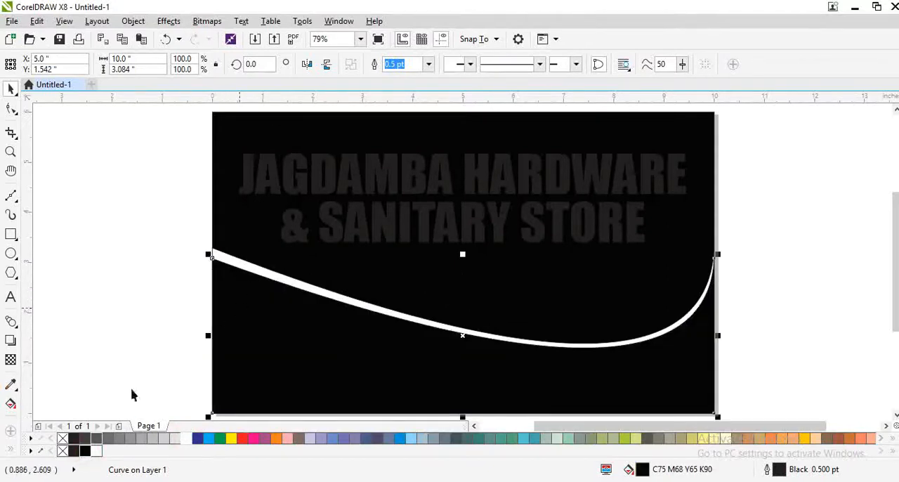
click(242, 439)
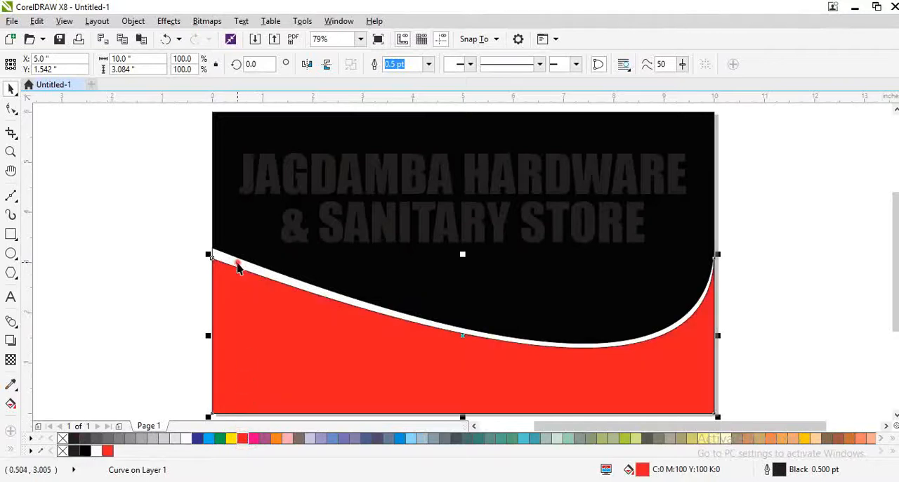
Remove the outlines from both the white and red curved shapes
shift+click(237, 266)
right_click(62, 438)
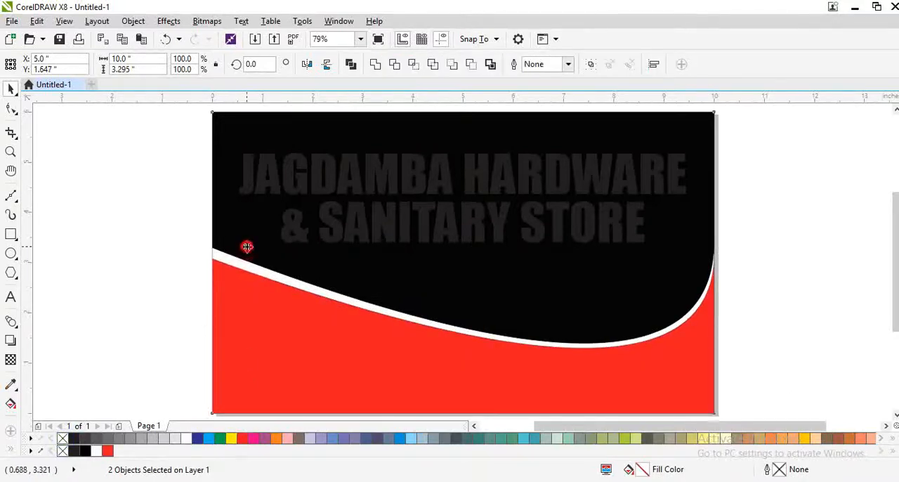
click(248, 247)
click(371, 234)
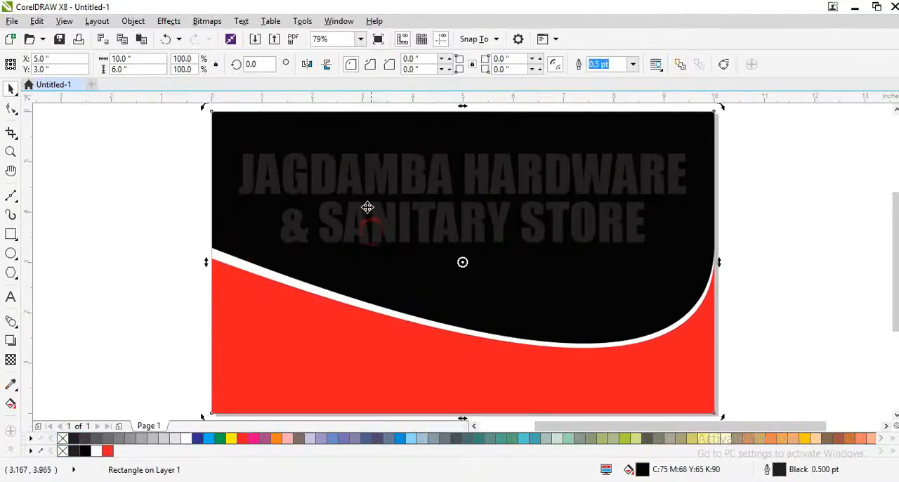
Recolor both lines of the store name white
click(366, 200)
click(372, 185)
shift+click(385, 228)
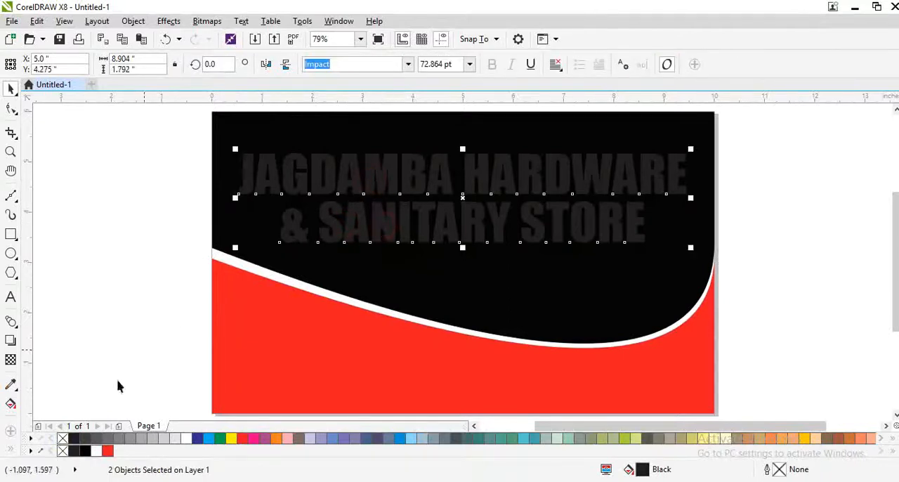
click(96, 450)
Enlarge both store name lines to about 75.4 pt and center them horizontally on the page
mouse_move(235, 149)
mouse_down()
mouse_move(211, 136)
mouse_move(222, 146)
mouse_up()
shift+click(271, 136)
key(c)
click(143, 217)
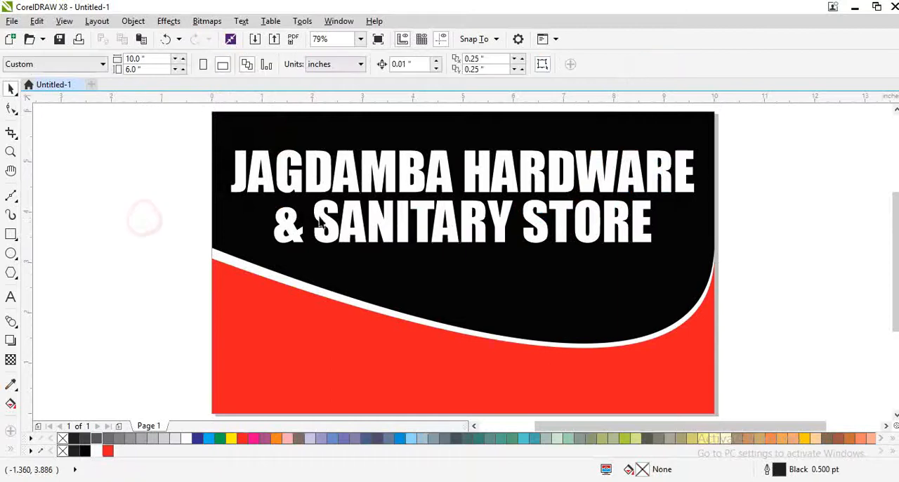
Make a small copy of the "& SANITARY STORE" line at about 17.6 pt and place it in the page's upper left corner
click(356, 237)
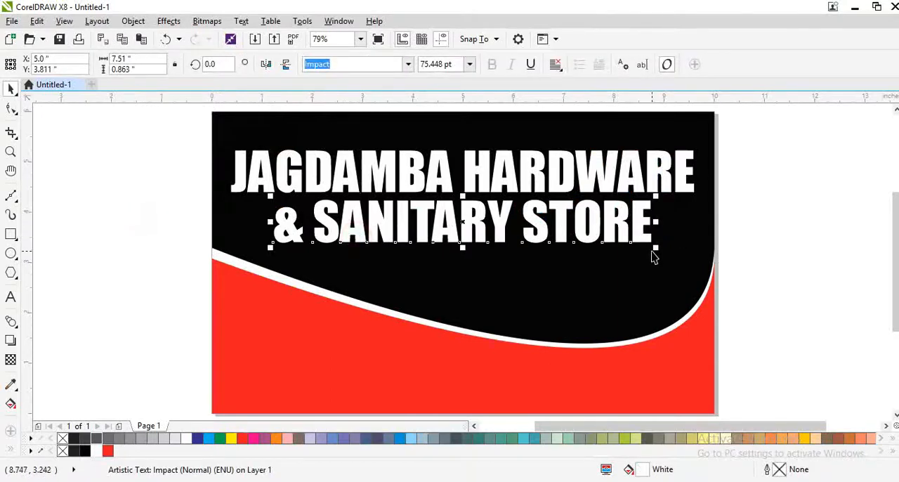
drag(655, 251, 362, 242)
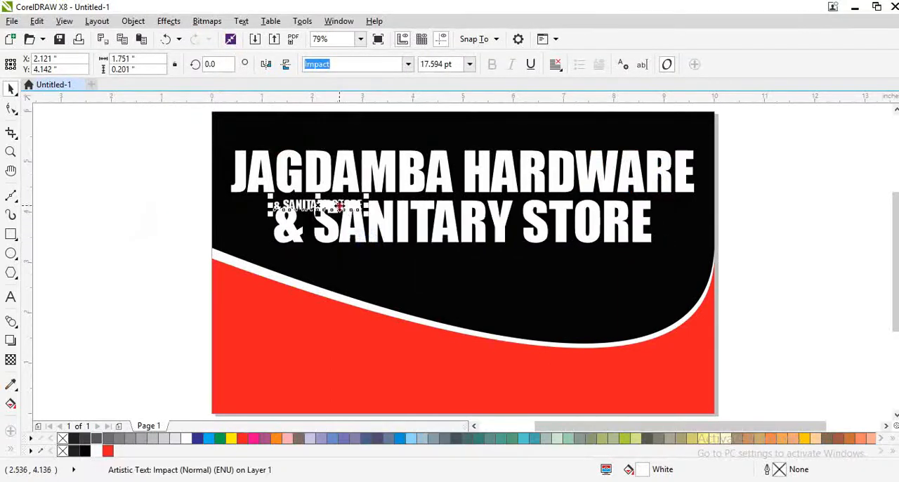
drag(331, 208, 290, 136)
scroll(290, 137, up, 3)
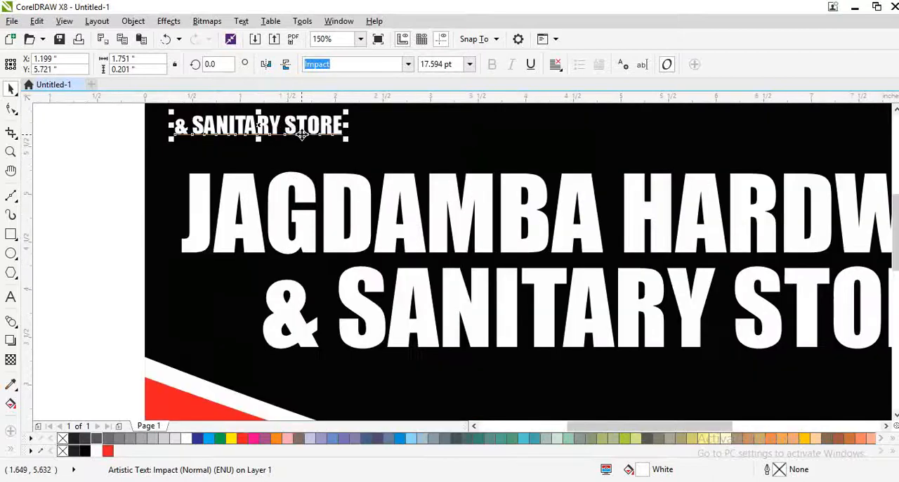
Replace the small "& SANITARY STORE" copy's text with "GSTIN :" followed by the store's GSTIN number
click(311, 142)
double_click(314, 145)
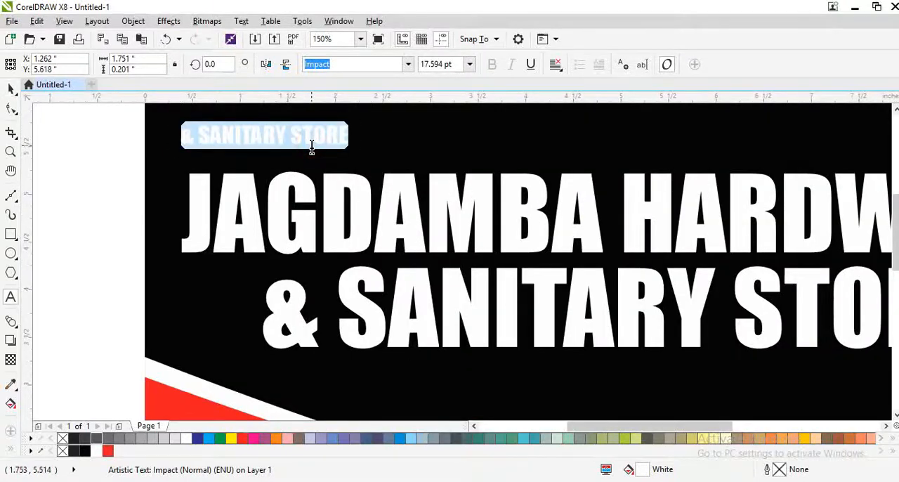
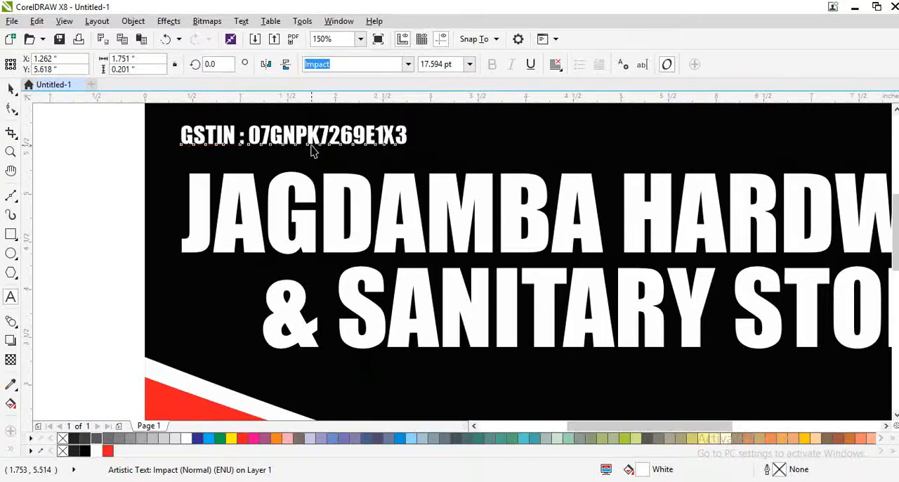
Change the GSTIN line's font to Swis721 BlkCn BT
key(ctrl+space)
click(407, 64)
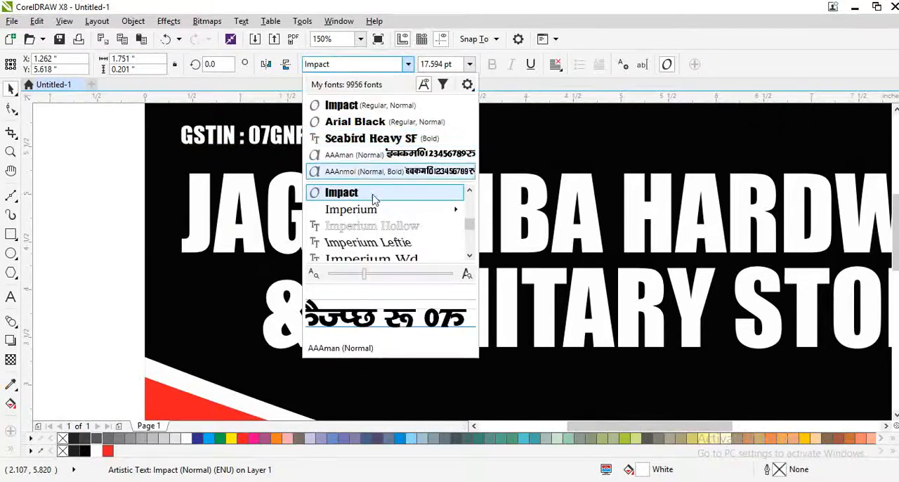
click(341, 63)
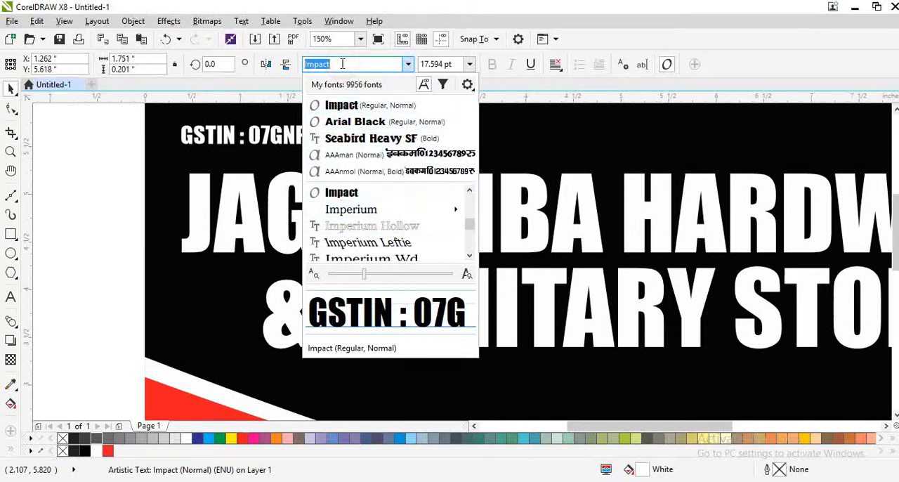
text(SWIS)
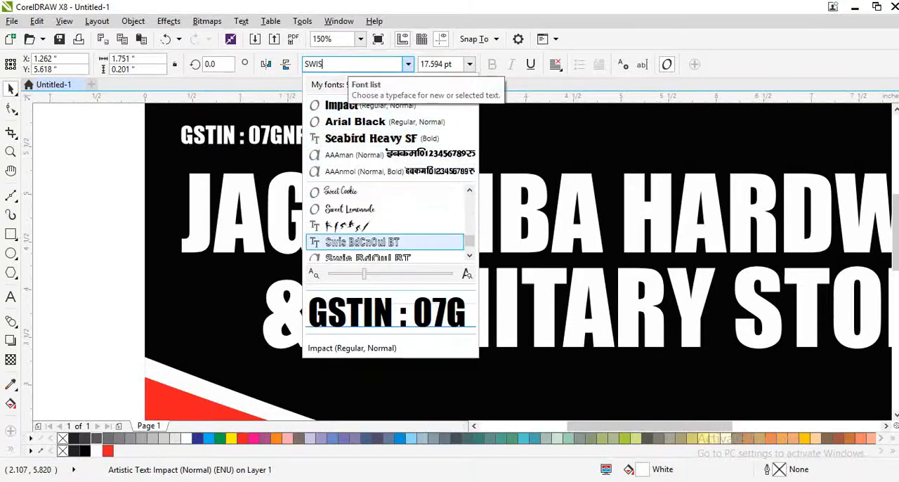
click(382, 223)
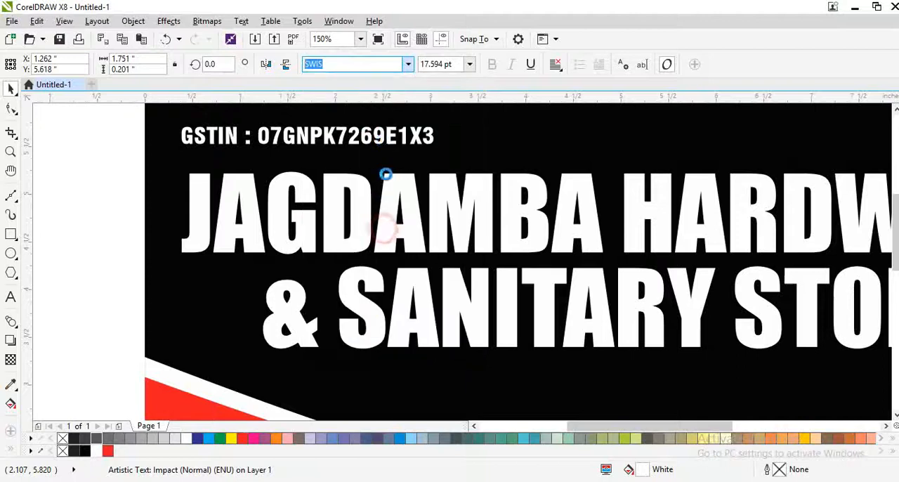
Enlarge the GSTIN line to about 21.3 pt, keeping it in the page's upper left corner
scroll(374, 150, down, 1)
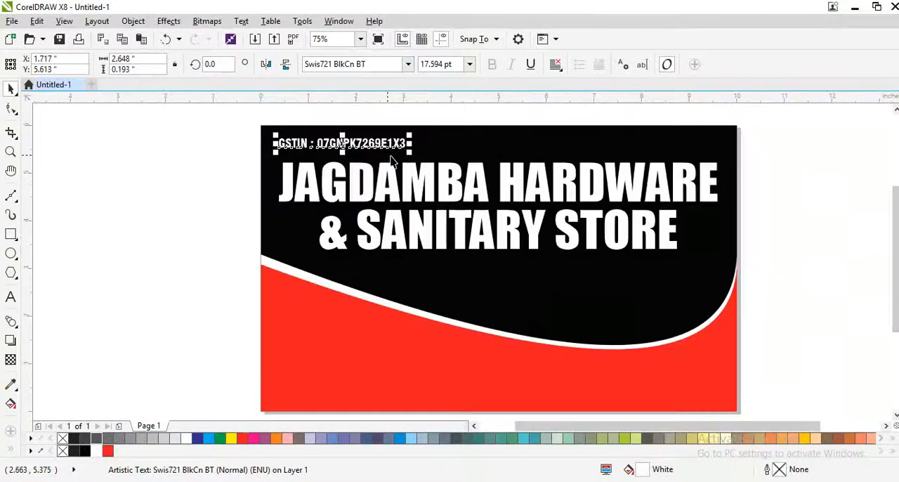
drag(409, 151, 435, 155)
click(492, 152)
key(F4)
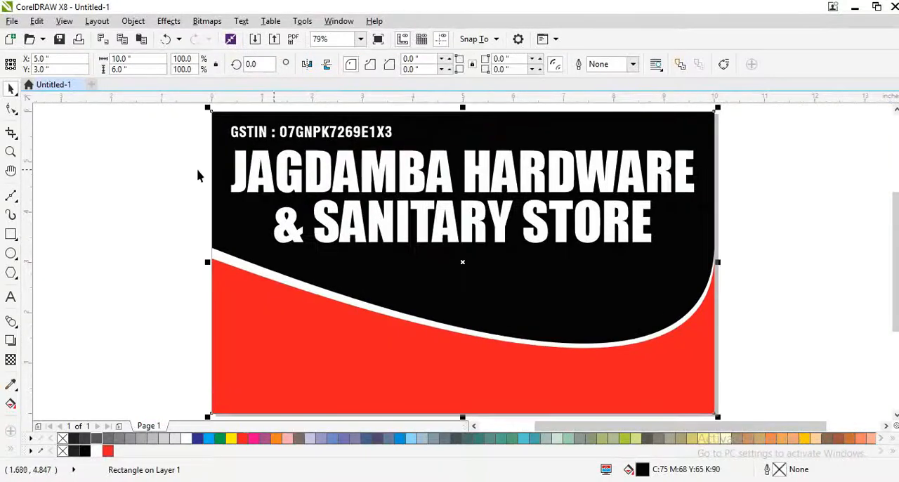
click(161, 170)
Duplicate the GSTIN line into the page's upper right corner and replace the copy's text with the contact's full name in capitals
drag(358, 137, 657, 157)
right_click(657, 157)
key(F8)
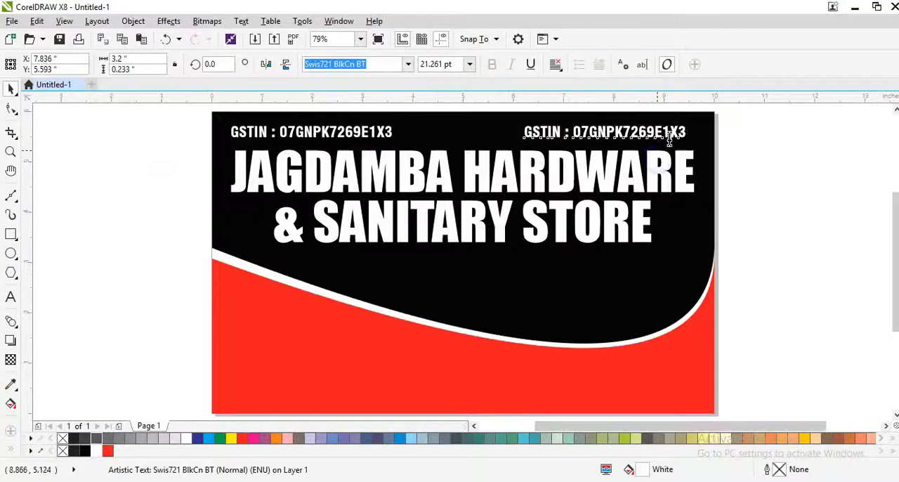
scroll(674, 129, up, 1)
key(ctrl+a)
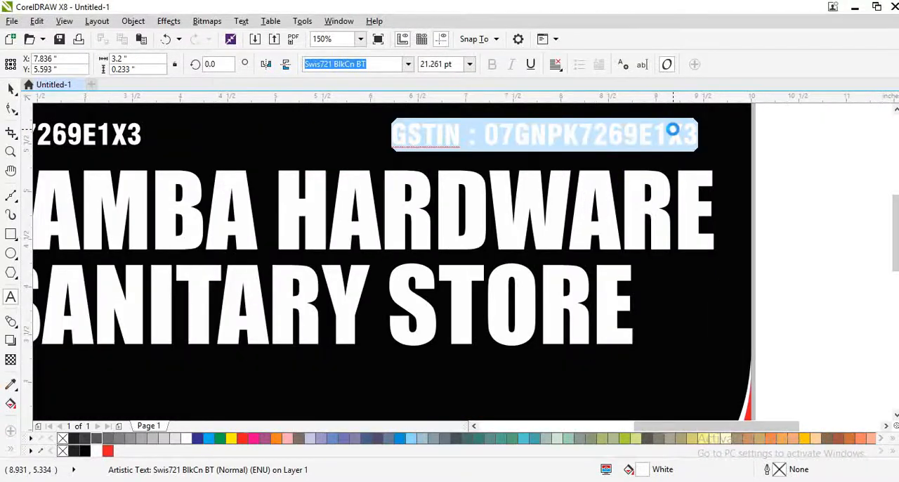
text(sUN)
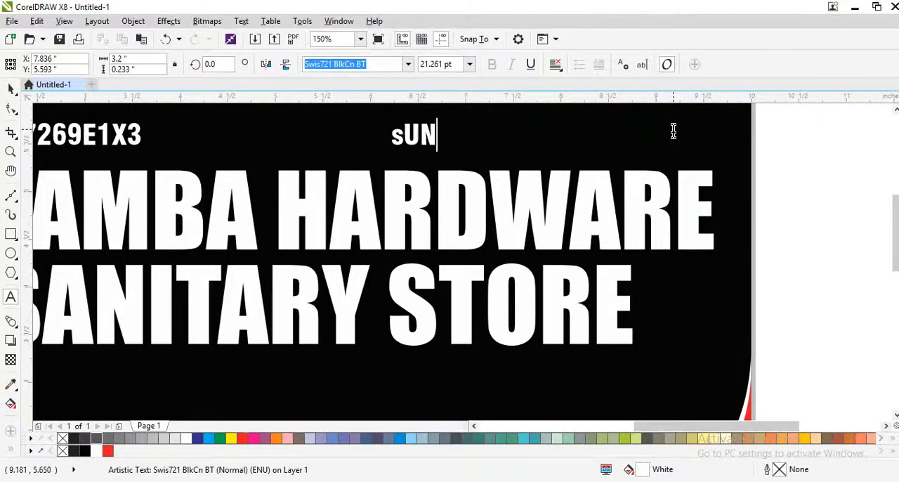
key(ctrl+a)
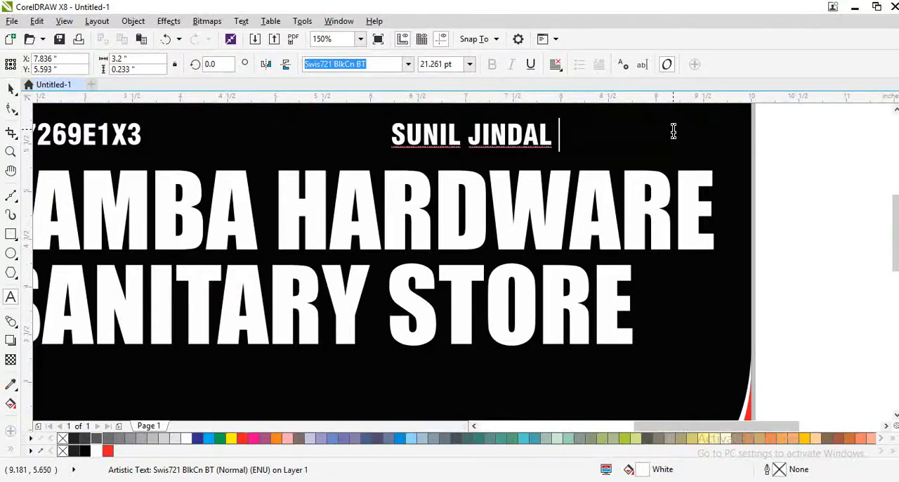
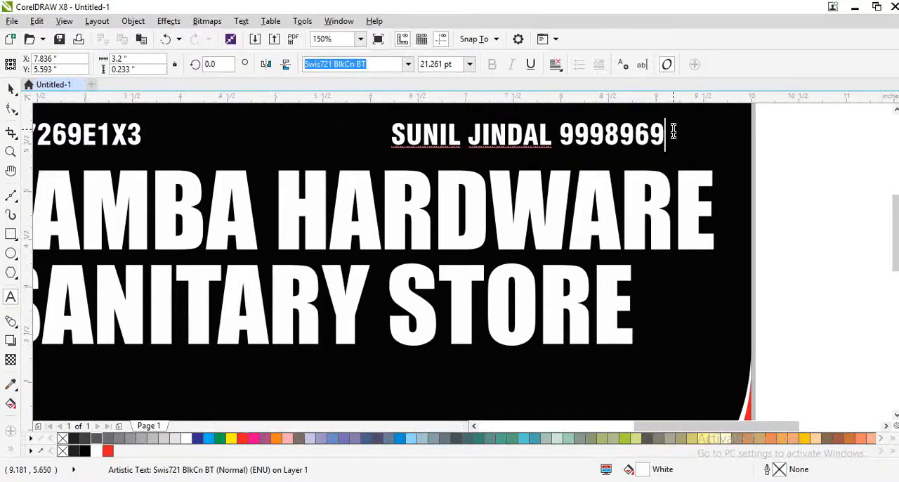
Add the contact's phone number after the name, with a hyphen after its fifth digit
click(629, 142)
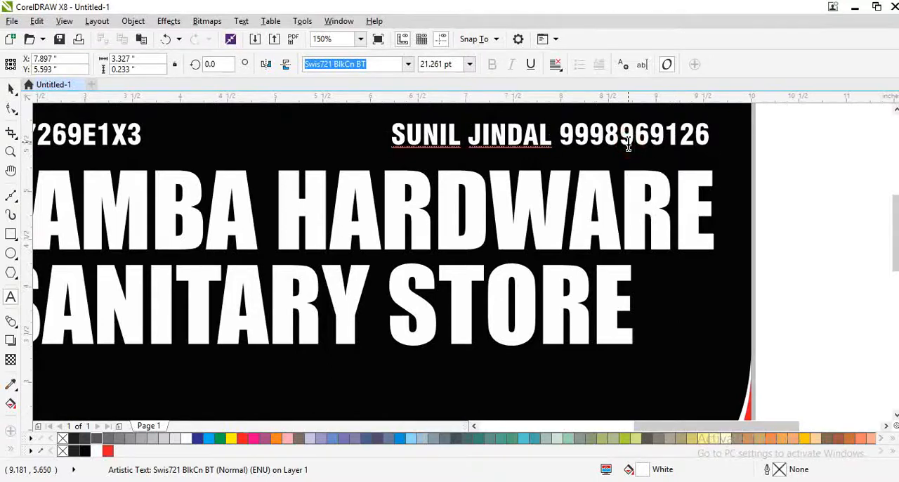
text(-)
key(Escape)
click(583, 159)
key(F4)
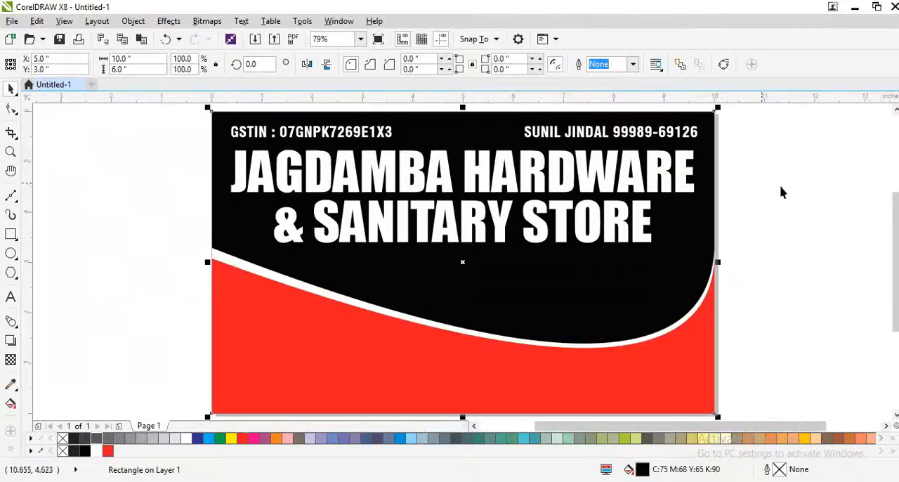
click(781, 190)
Stretch both store name lines downward together to about 81.6 pt, keeping their widths
click(544, 225)
shift+click(470, 174)
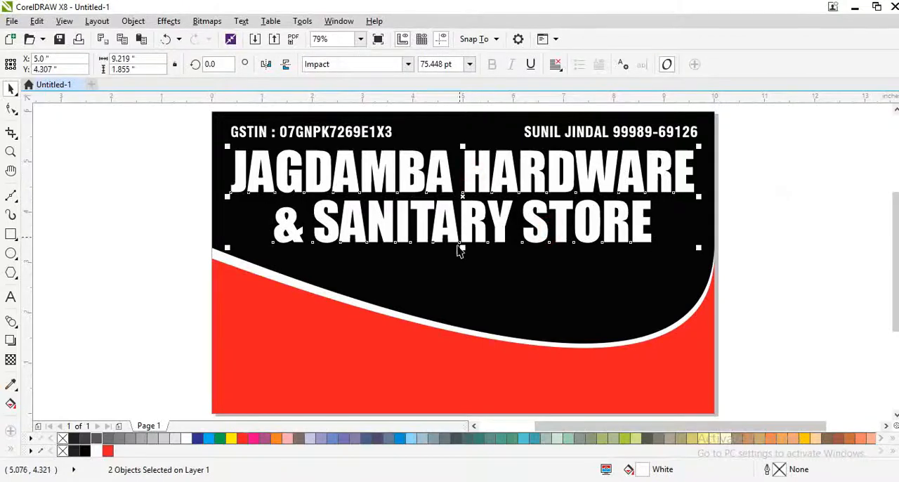
drag(461, 250, 464, 258)
click(157, 269)
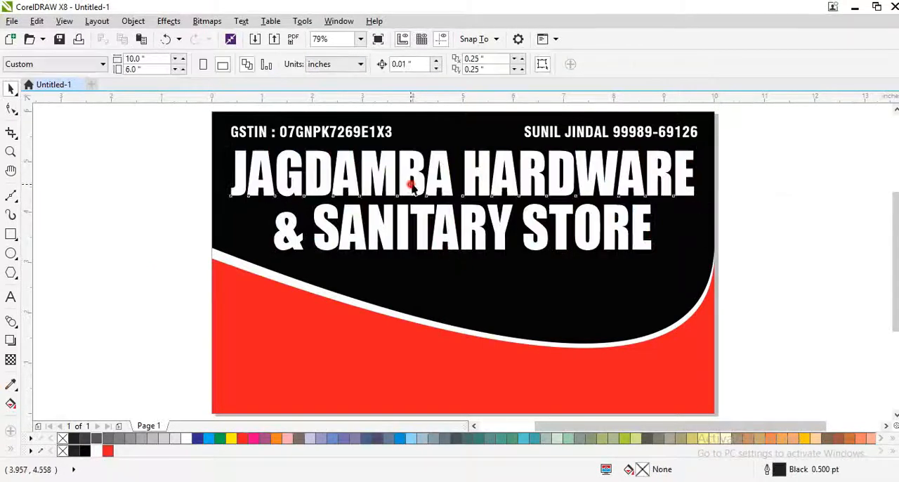
Recolor both lines of the store name yellow
drag(411, 183, 422, 173)
key(ctrl+z)
click(235, 438)
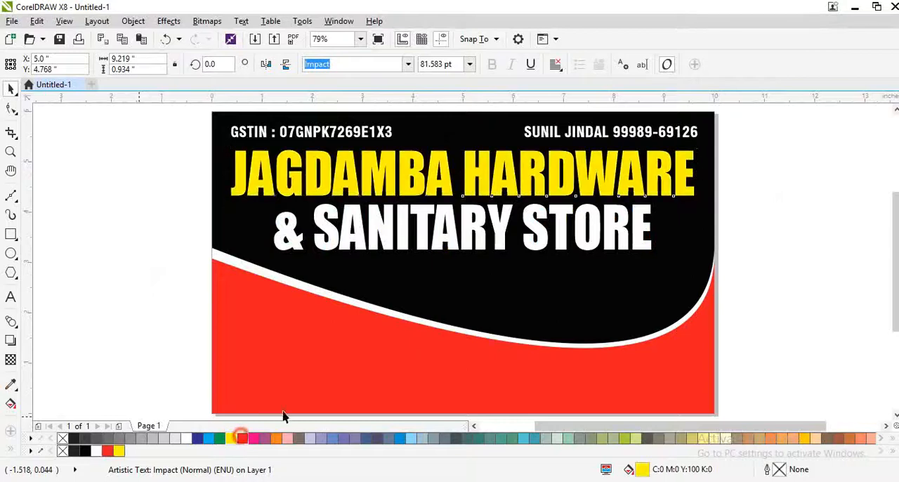
click(450, 239)
key(ctrl+r)
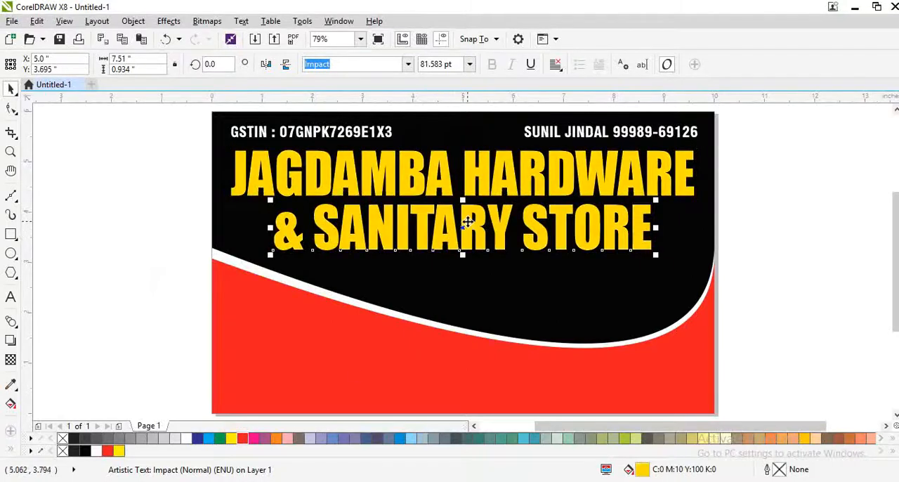
Apply a vertical yellow-to-white fountain fill to "& SANITARY STORE" and repeat it on "JAGDAMBA HARDWARE"
key(g)
drag(473, 189, 475, 241)
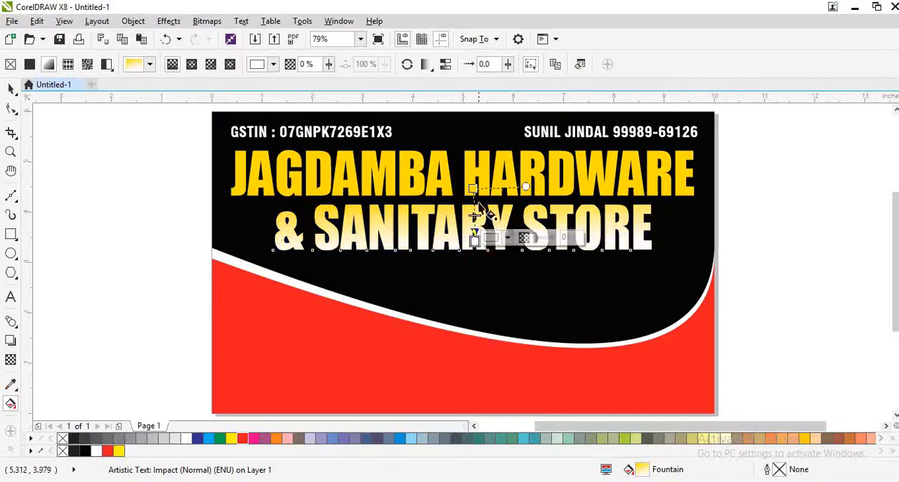
key(space)
click(473, 163)
key(ctrl+r)
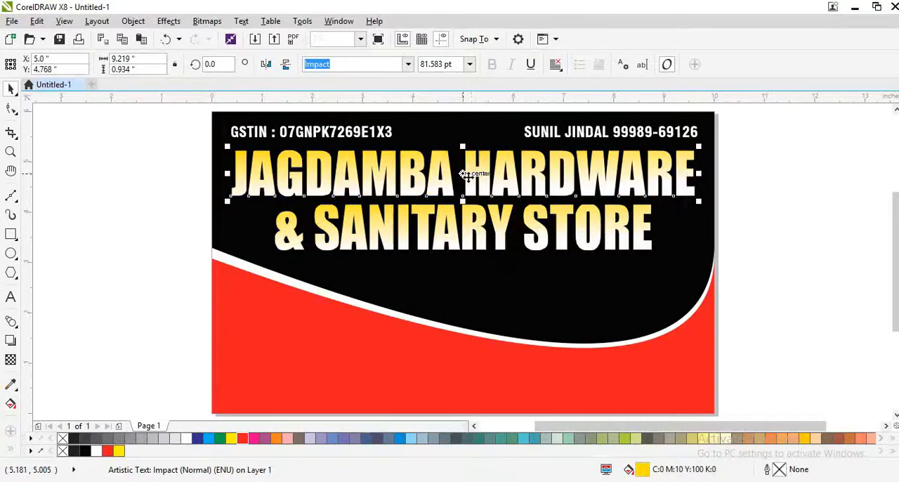
Change the yellow start color of the "& SANITARY STORE" gradient to light blue
click(472, 224)
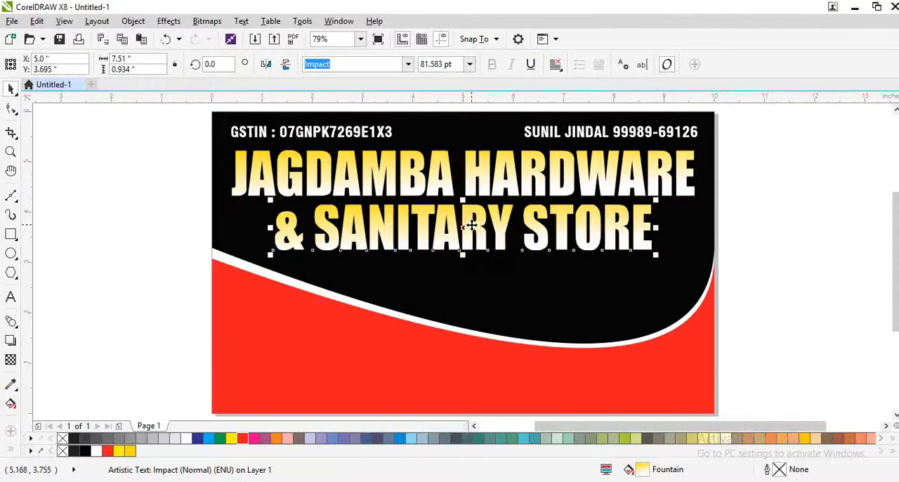
key(space)
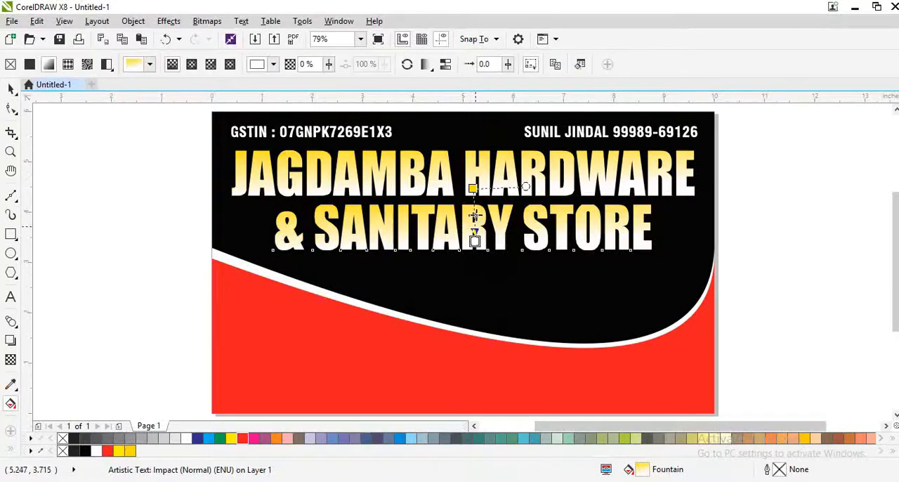
click(471, 189)
click(209, 438)
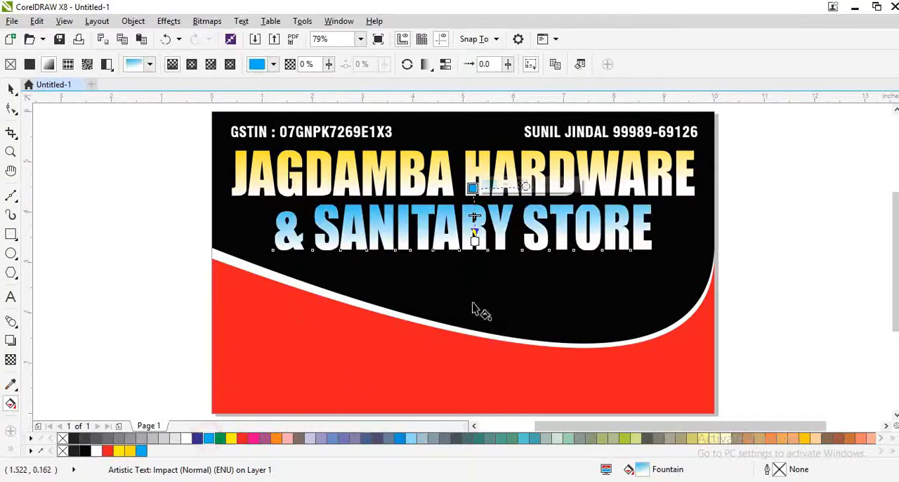
key(space)
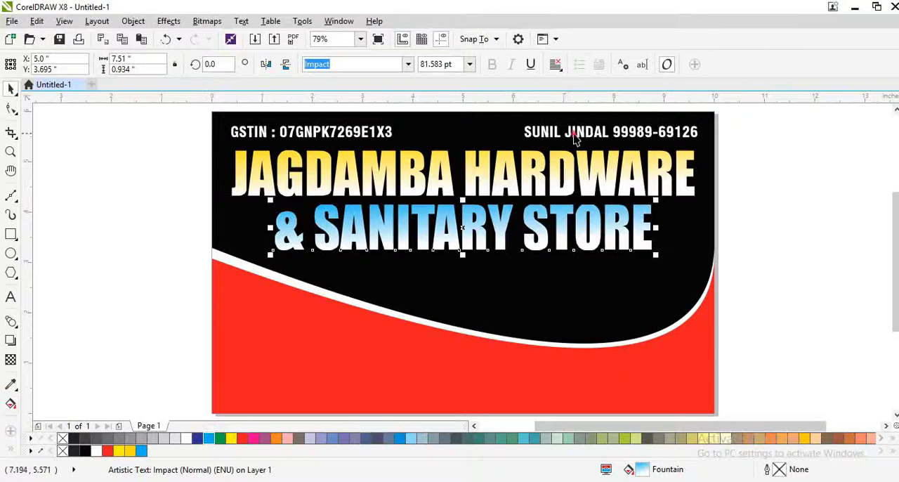
Copy the contact line below the store name and replace its text with "DEALS IN : ALL KINDS OF HARDWARE & SANITARY"
drag(574, 139, 459, 278)
scroll(420, 279, up, 3)
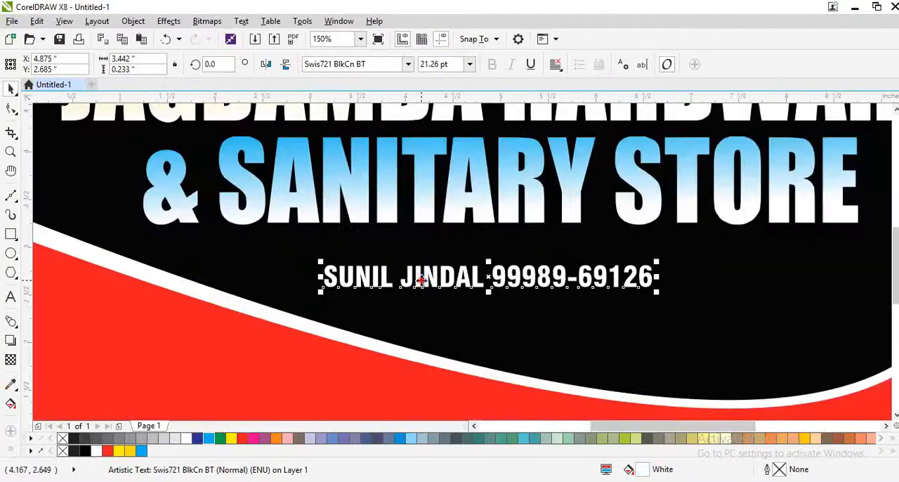
double_click(420, 279)
key(ctrl+a)
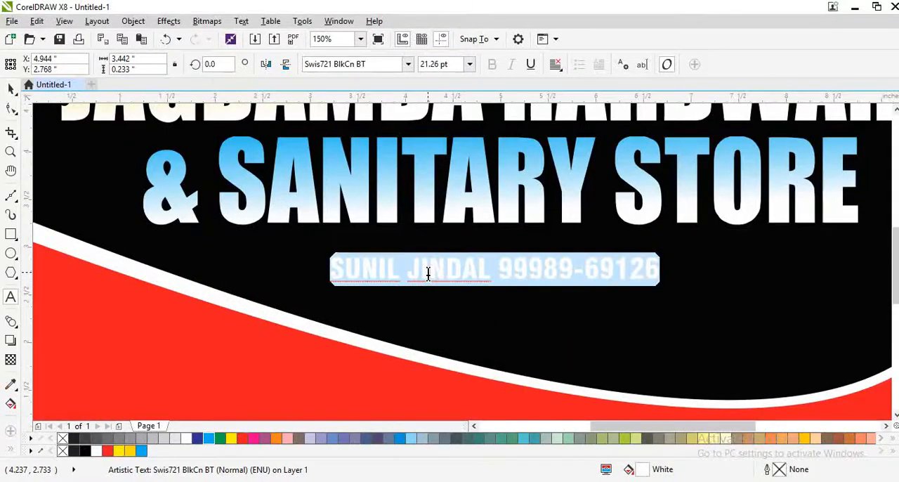
text(DEAK)
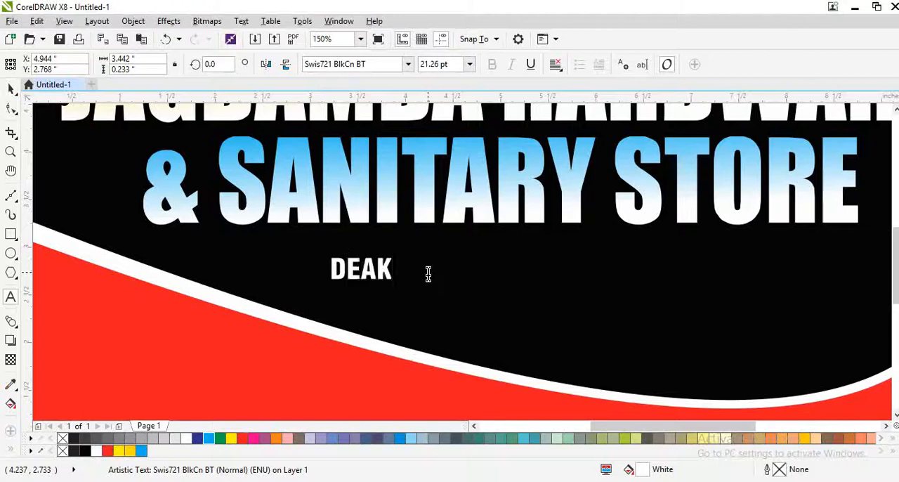
key(BackSpace)
key(BackSpace)
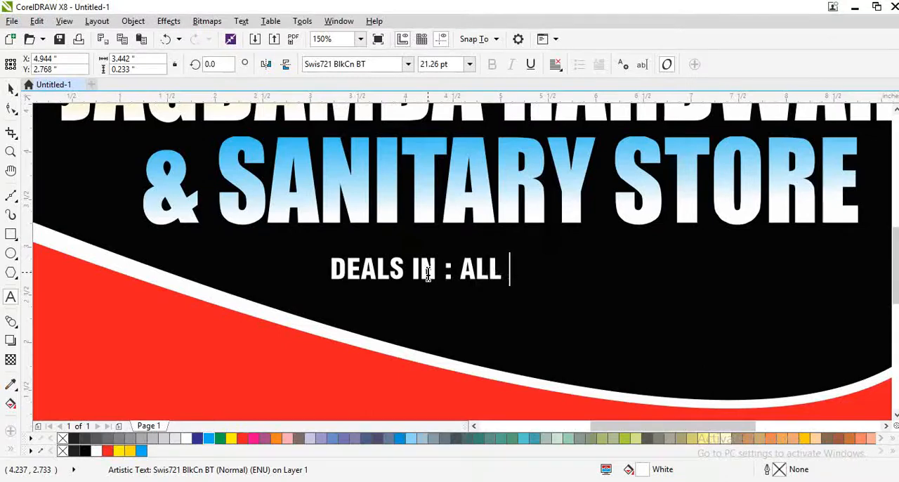
text(NDS)
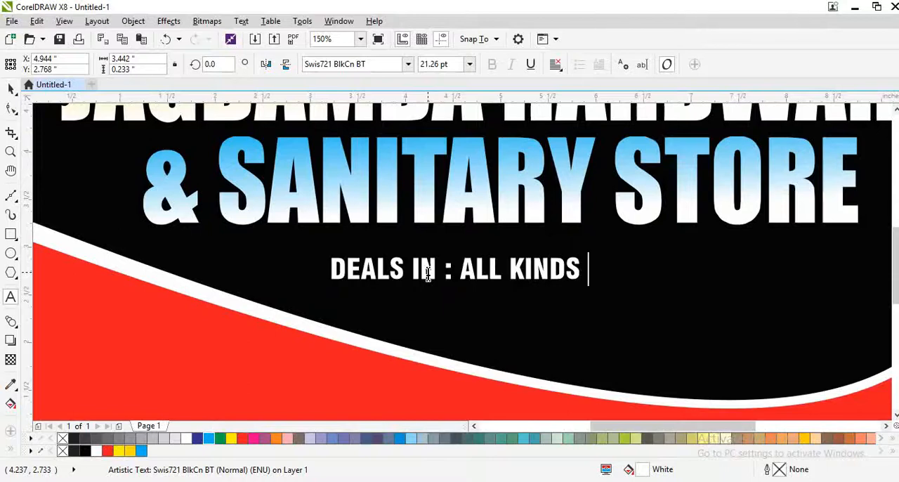
text( OF HARD)
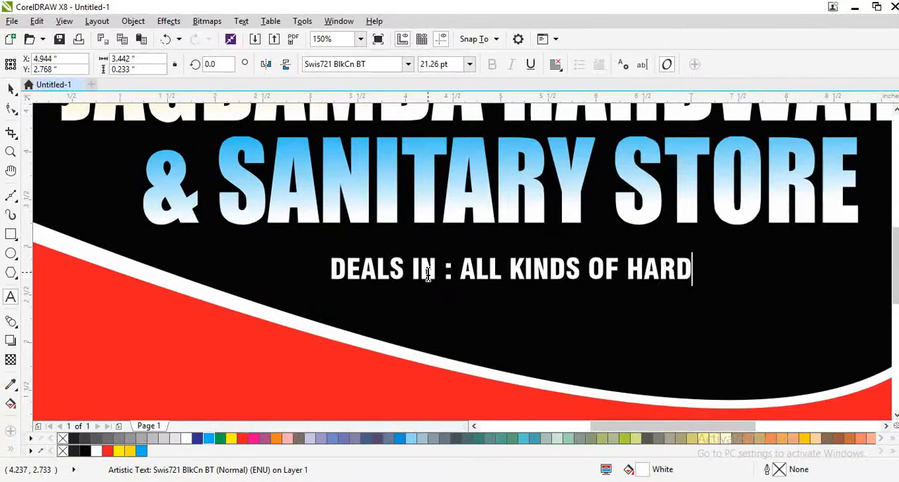
text(WARE)
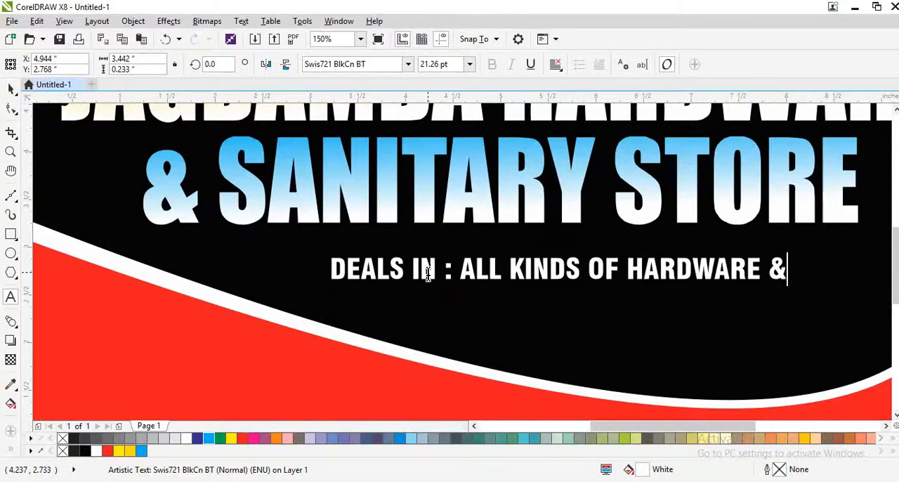
text( & SANITARY)
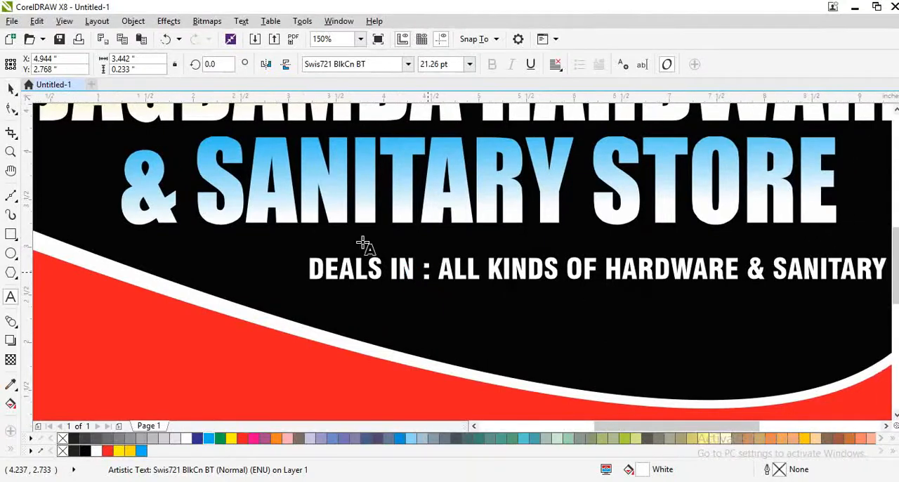
Move the "DEALS IN" line up close under "& SANITARY STORE" and append "ITEMS" to its text
scroll(340, 241, down, 1)
key(ctrl+space)
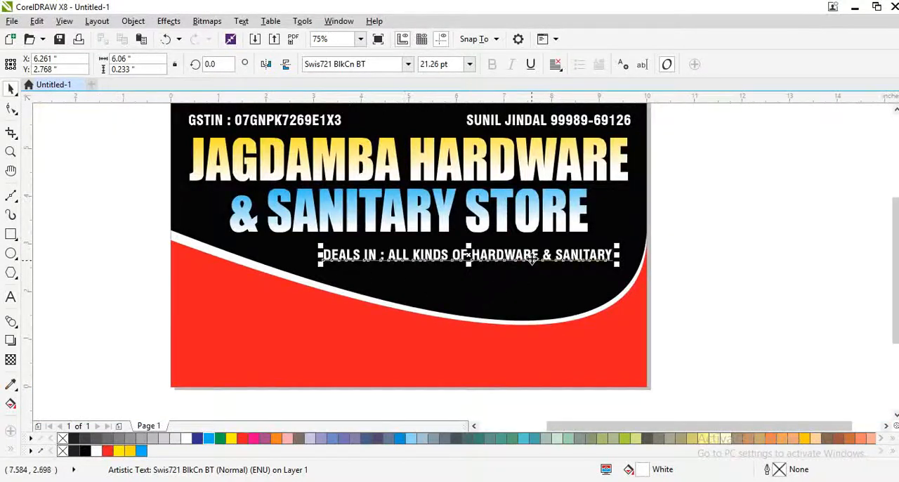
drag(532, 258, 478, 252)
key(ctrl+space)
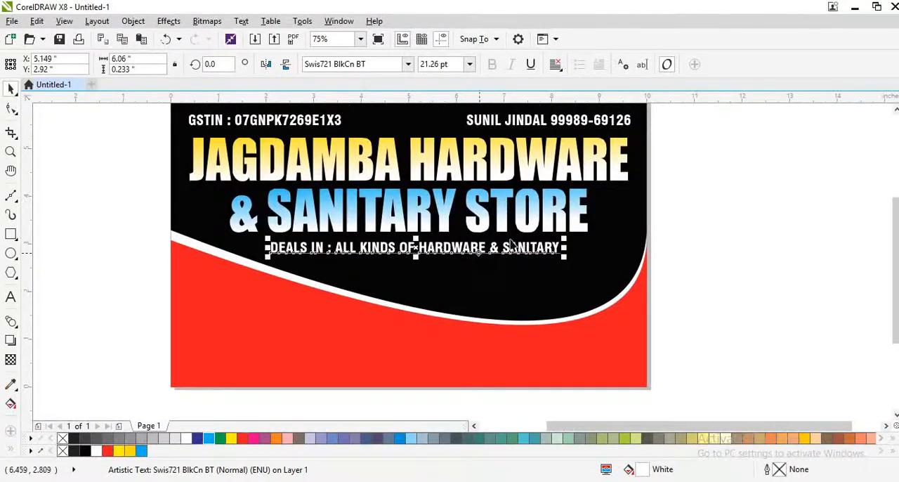
scroll(530, 234, up, 1)
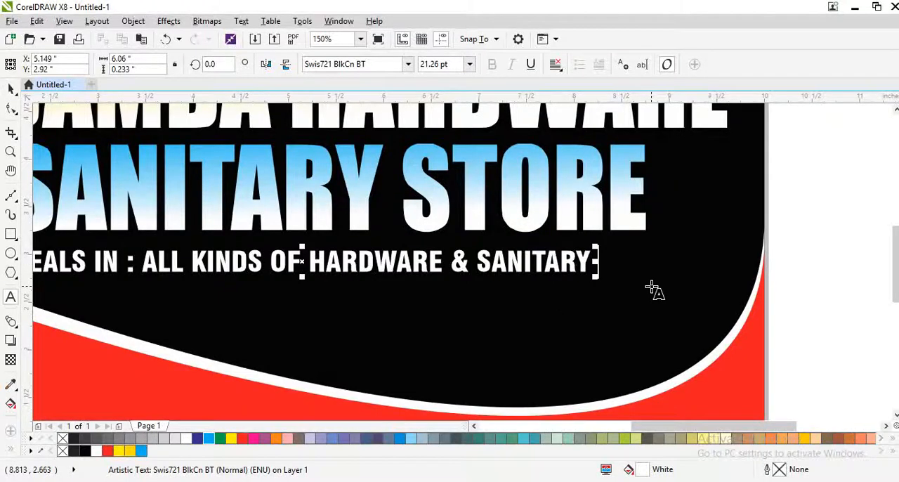
text(ITEMS)
key(ctrl+space)
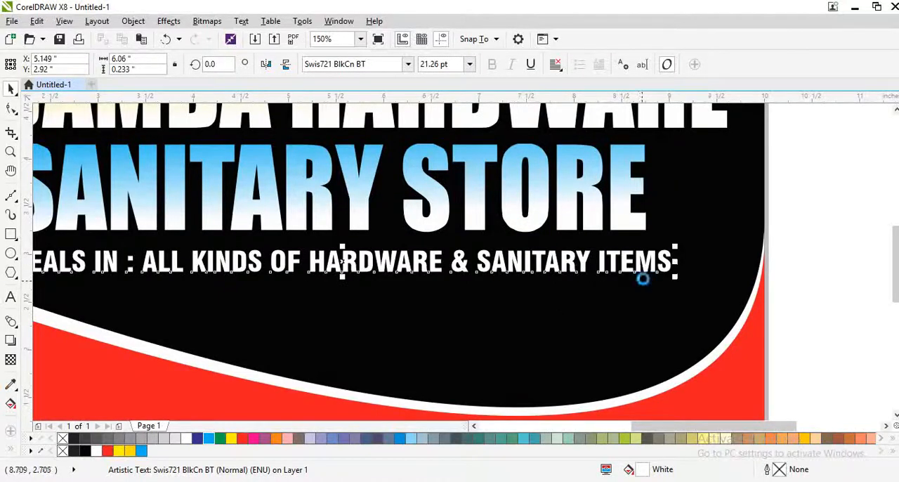
Align the "DEALS IN" line to the right edge of "JAGDAMBA HARDWARE"
scroll(642, 276, down, 1)
shift+click(661, 201)
key(r)
click(768, 292)
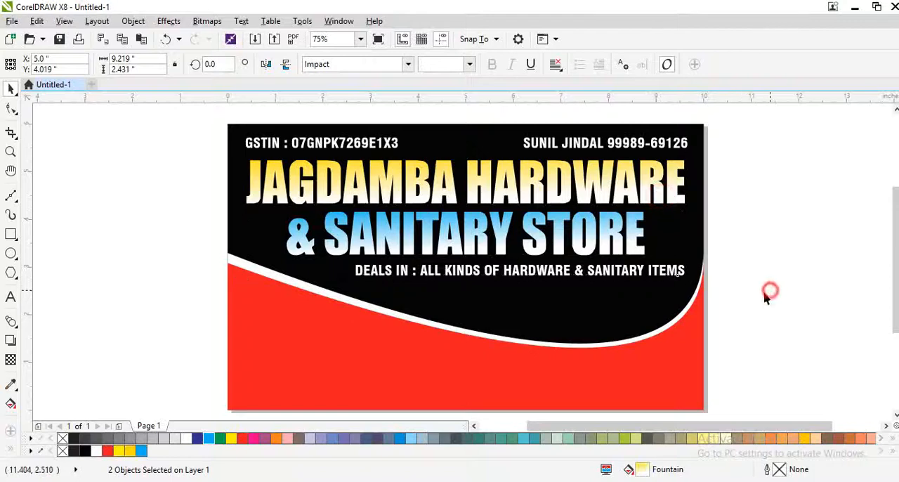
scroll(455, 296, up, 1)
scroll(279, 281, down, 1)
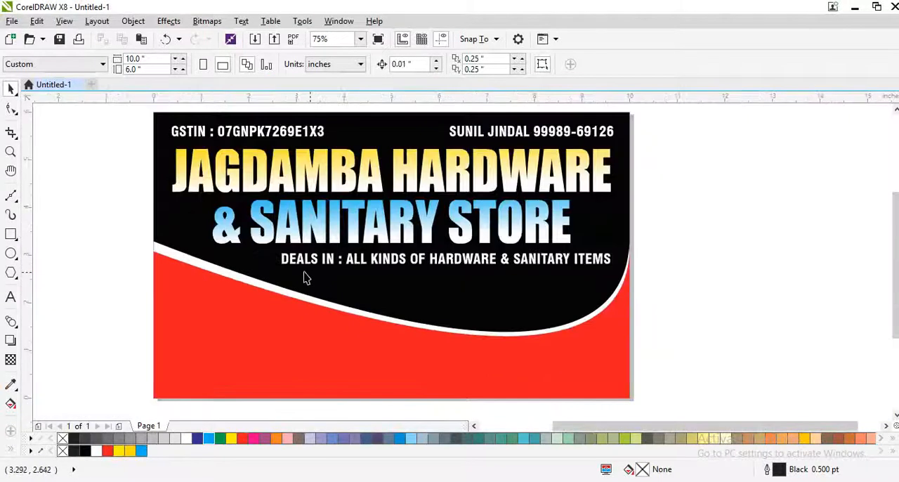
scroll(242, 267, up, 1)
scroll(241, 262, down, 1)
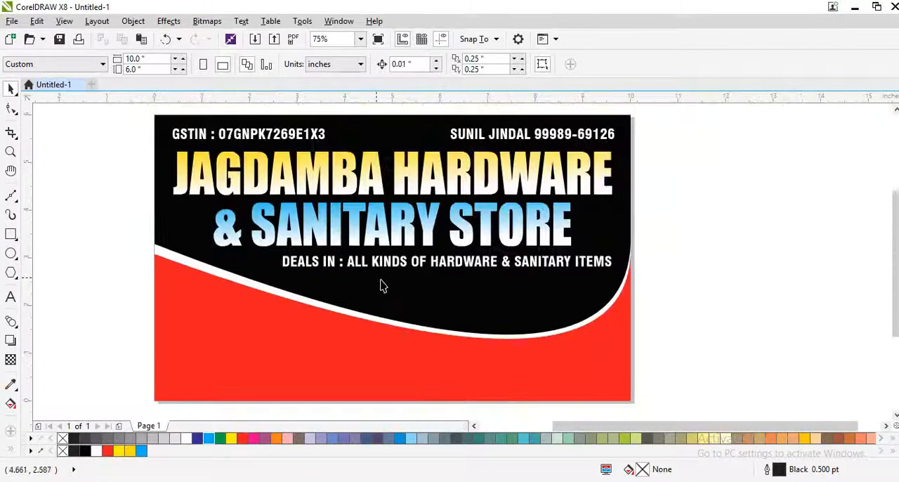
scroll(433, 314, up, 1)
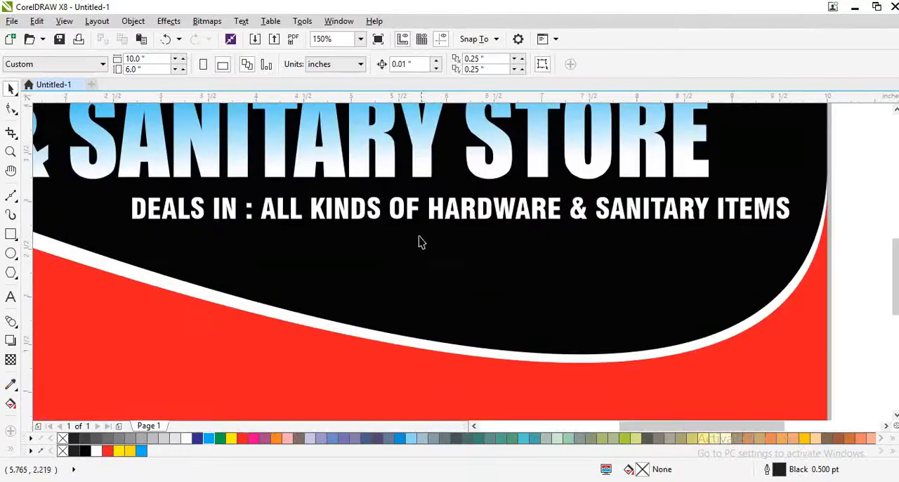
click(450, 214)
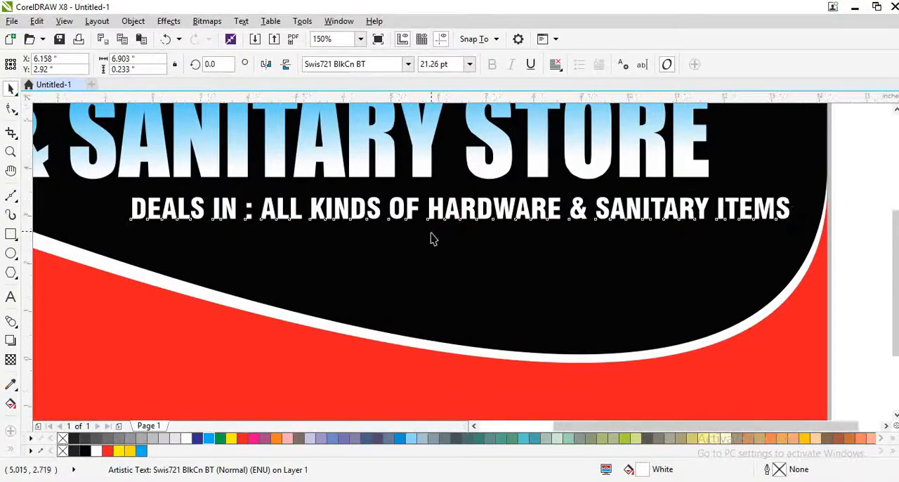
scroll(431, 236, down, 2)
scroll(241, 210, up, 2)
scroll(357, 247, down, 1)
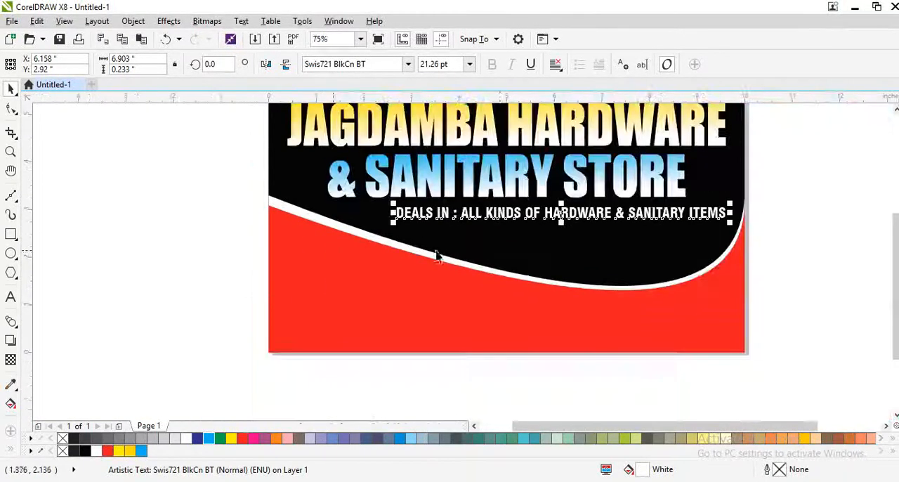
Reshape the white shape's upper edge into a double wave using its middle node's handle, and delete the red shape
click(535, 248)
key(shift+F2)
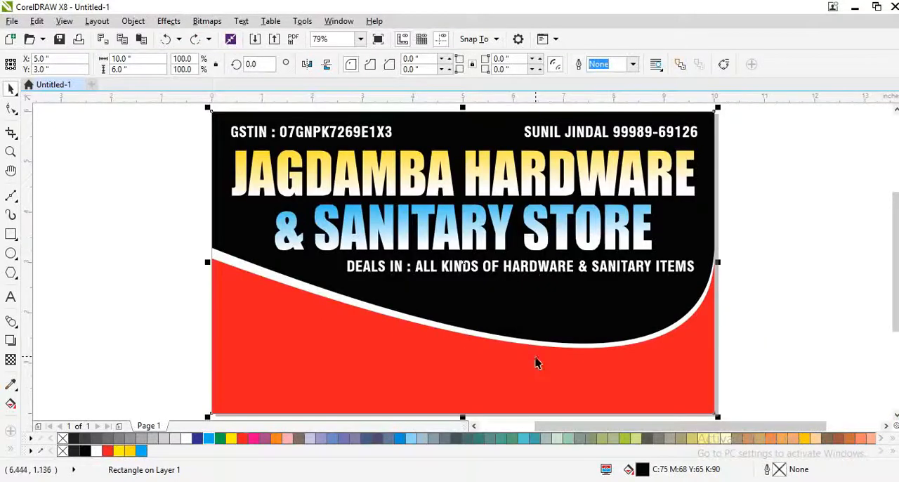
key(F10)
click(421, 327)
click(421, 319)
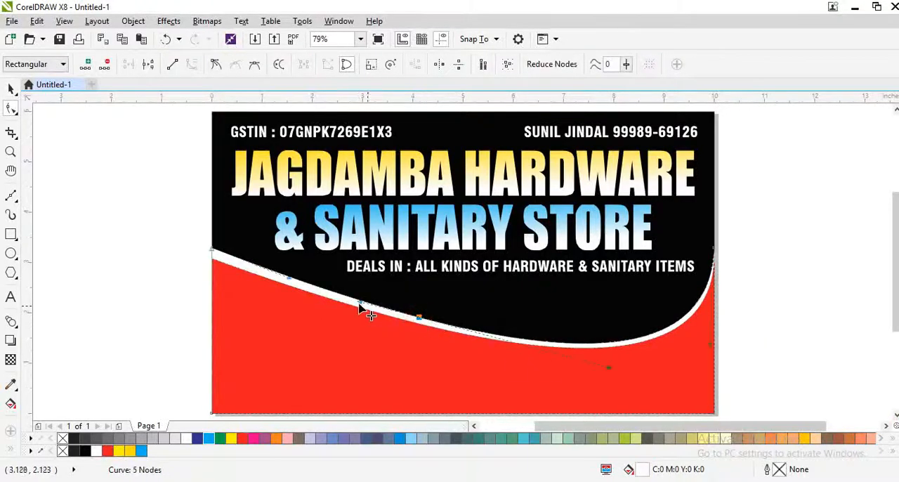
drag(360, 304, 353, 353)
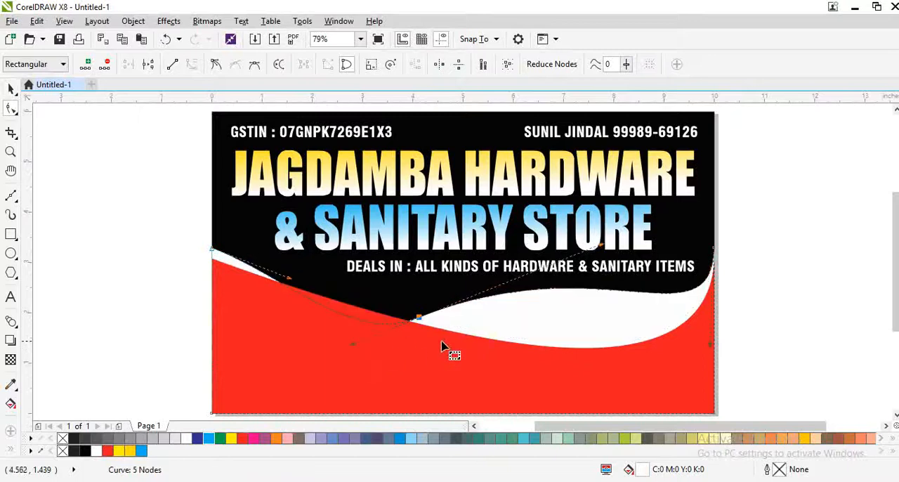
key(space)
key(Delete)
Smooth the white shape's wave by adding a node near the card's center and deleting the previous middle node
click(459, 318)
key(F10)
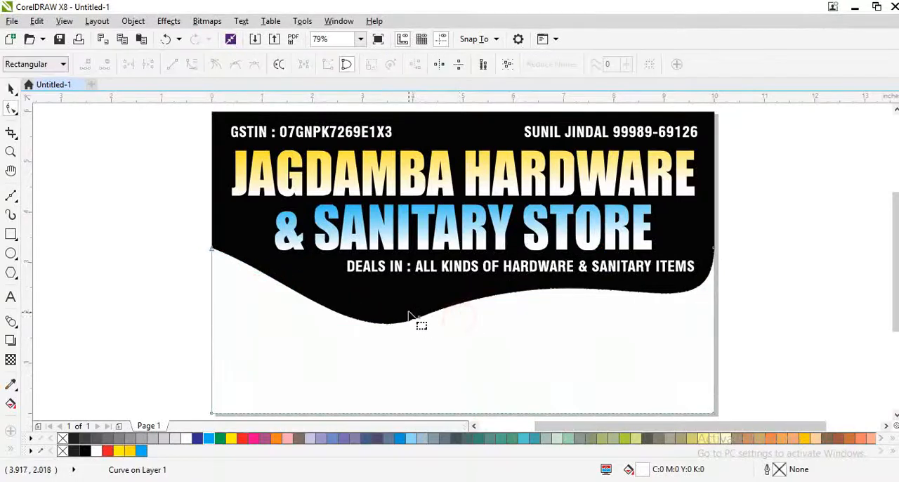
click(457, 306)
click(462, 311)
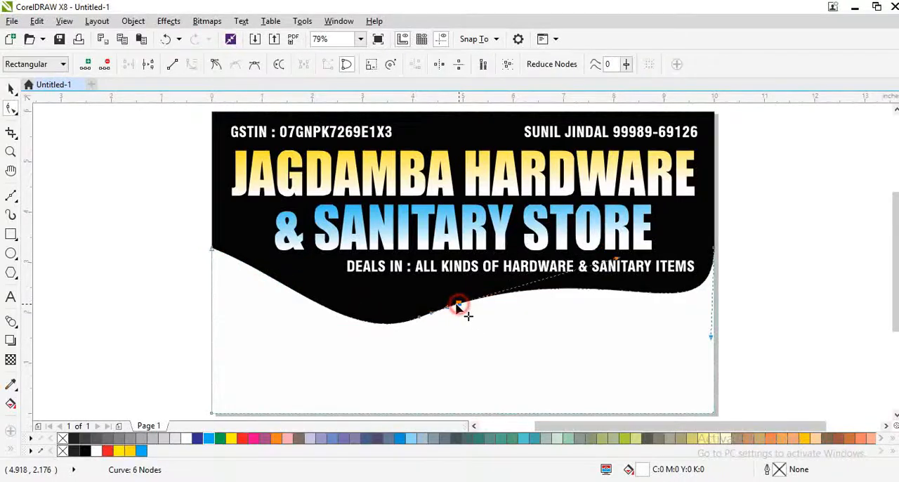
click(419, 318)
key(Delete)
key(space)
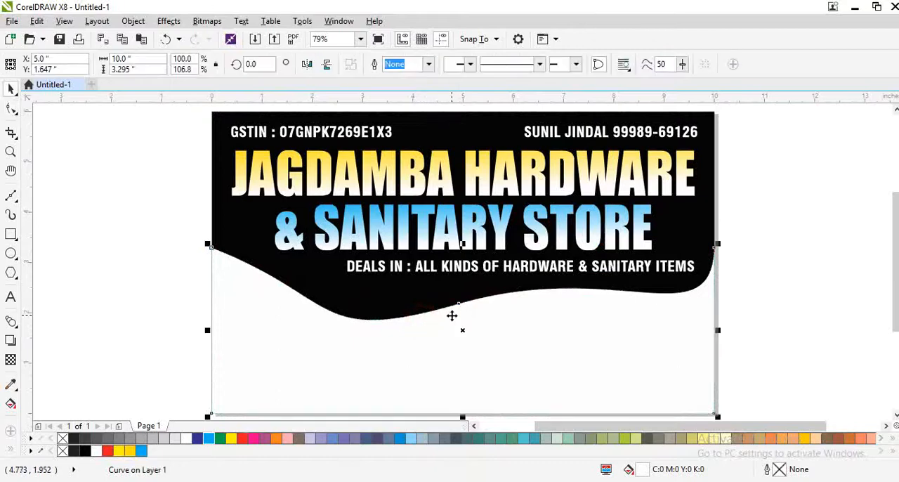
Stretch a copy of the white shape upward to 3.465 in high, fill it red and place it behind the original
drag(462, 243, 470, 233)
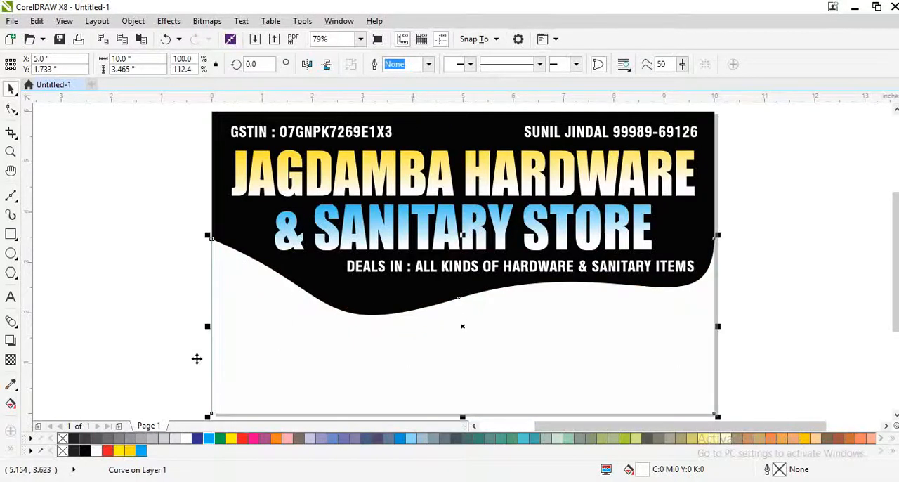
click(108, 451)
key(ctrl+Page_Down)
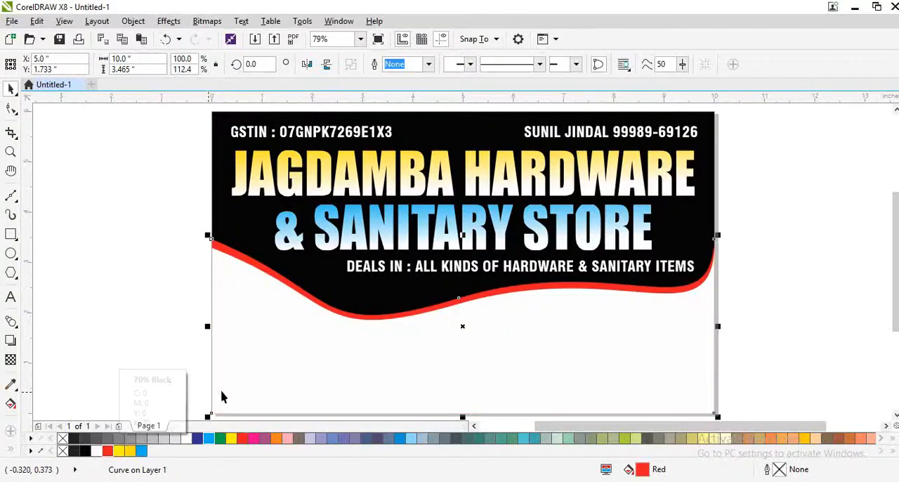
drag(249, 386, 273, 393)
key(ctrl+z)
drag(421, 316, 433, 303)
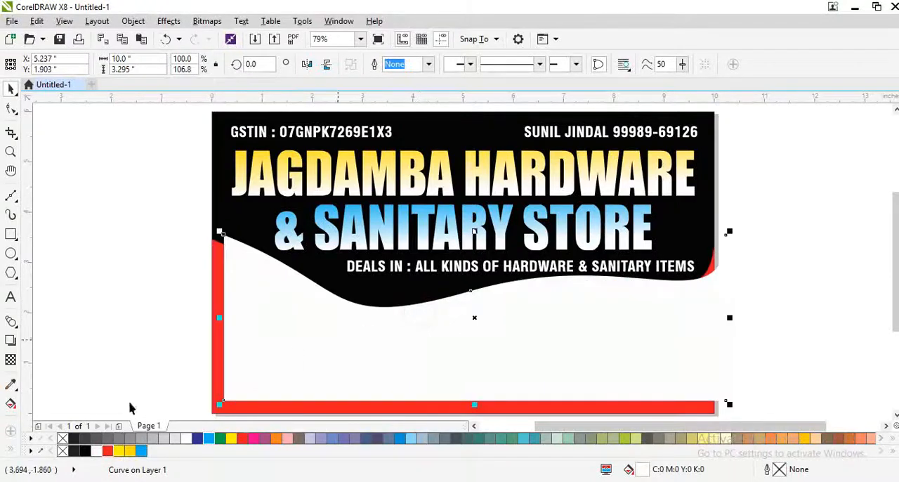
key(ctrl+z)
click(119, 451)
Recolor the wavy stripe golden yellow (C0 M10 Y100 K0) and fill the front wave shape red
scroll(379, 316, up, 2)
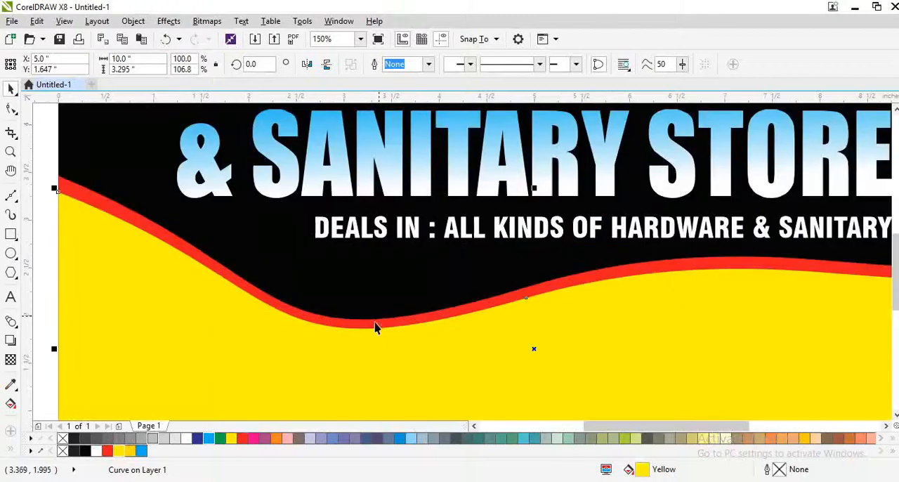
click(375, 326)
click(131, 451)
drag(279, 373, 258, 394)
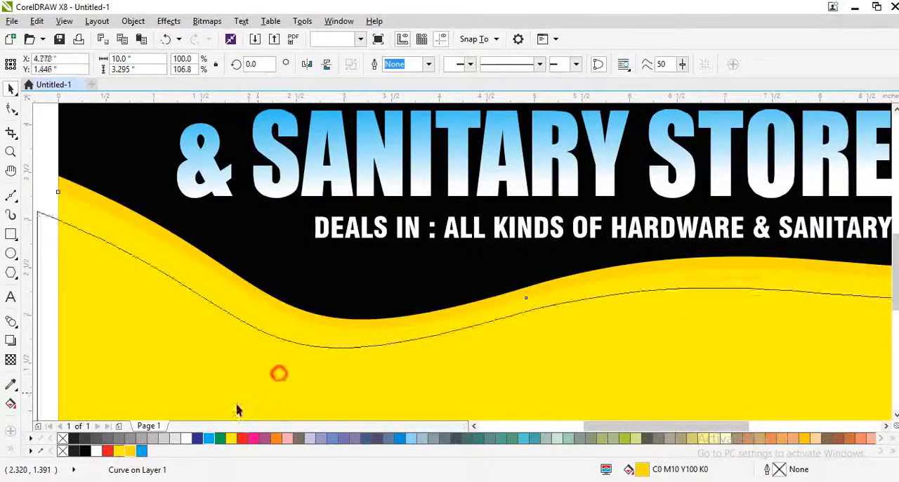
key(ctrl+z)
click(107, 451)
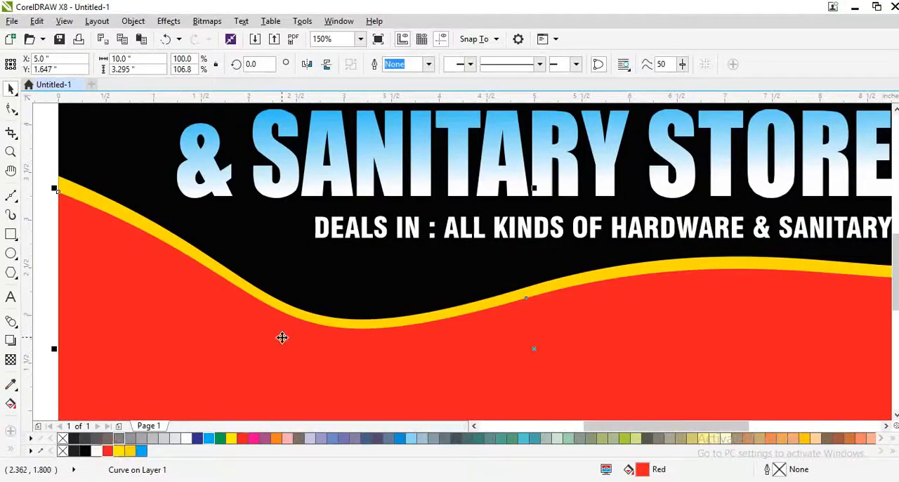
Apply a vertical red-to-black fountain fill to the front wave shape, extending its black end well below the card
scroll(397, 302, down, 4)
scroll(418, 342, up, 2)
key(g)
drag(412, 262, 416, 386)
click(85, 451)
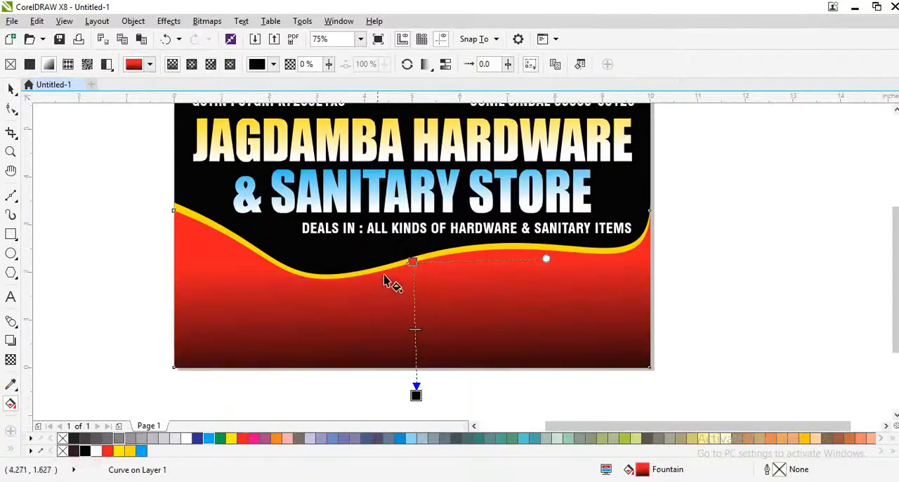
drag(416, 395, 413, 441)
key(space)
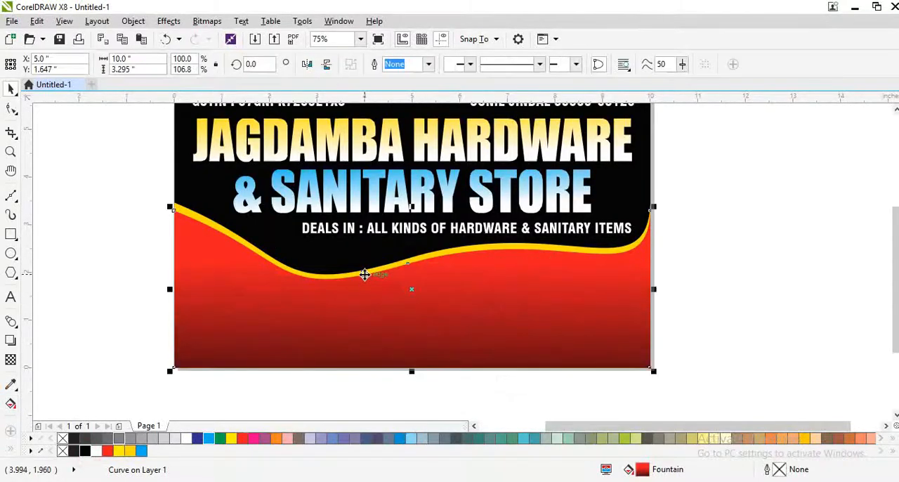
Apply a near-vertical fountain fill from golden yellow to white to the wavy stripe shape behind the red one
drag(364, 273, 405, 246)
key(ctrl+z)
scroll(389, 263, up, 1)
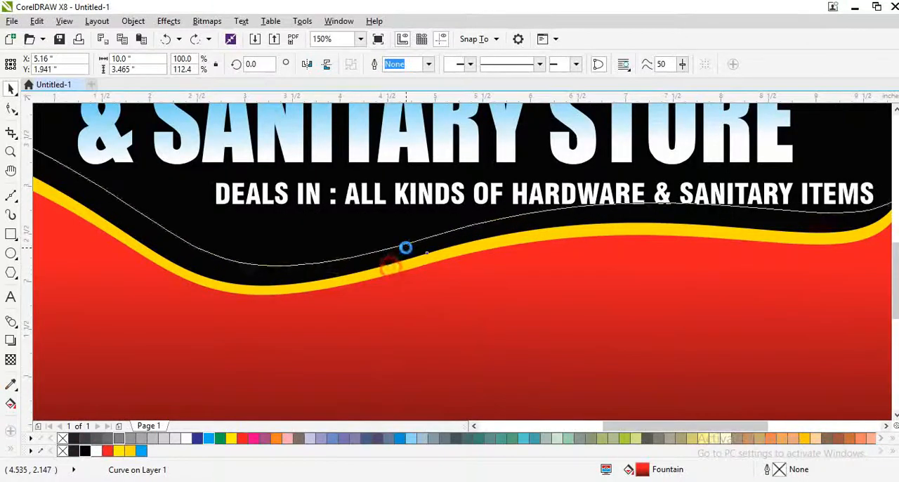
key(ctrl+z)
scroll(402, 256, down, 1)
key(g)
drag(443, 197, 455, 300)
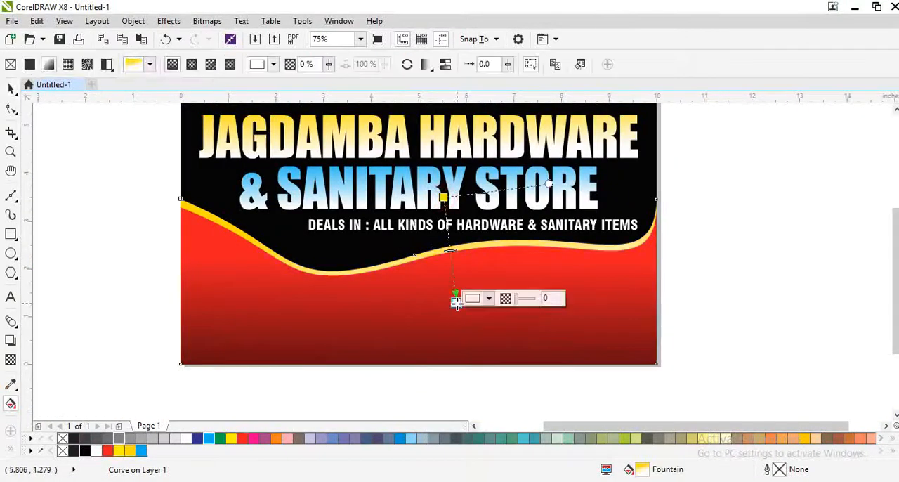
key(space)
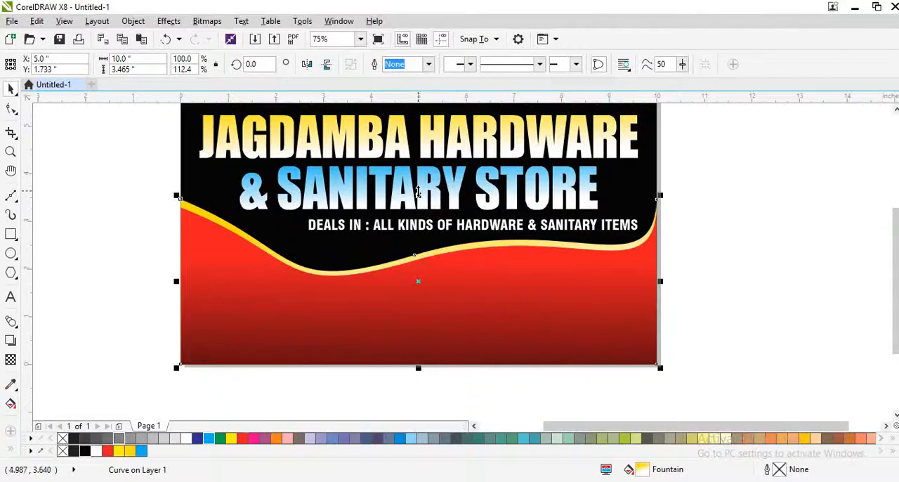
Reduce the height of the yellow gradient wave shape from its top edge so it shows as a thinner stripe above the red wave
drag(418, 195, 419, 202)
scroll(419, 202, up, 2)
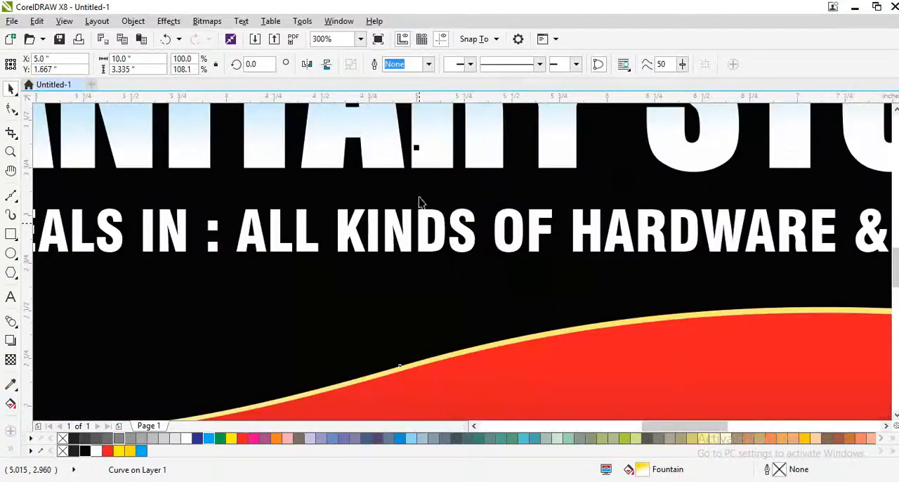
click(397, 303)
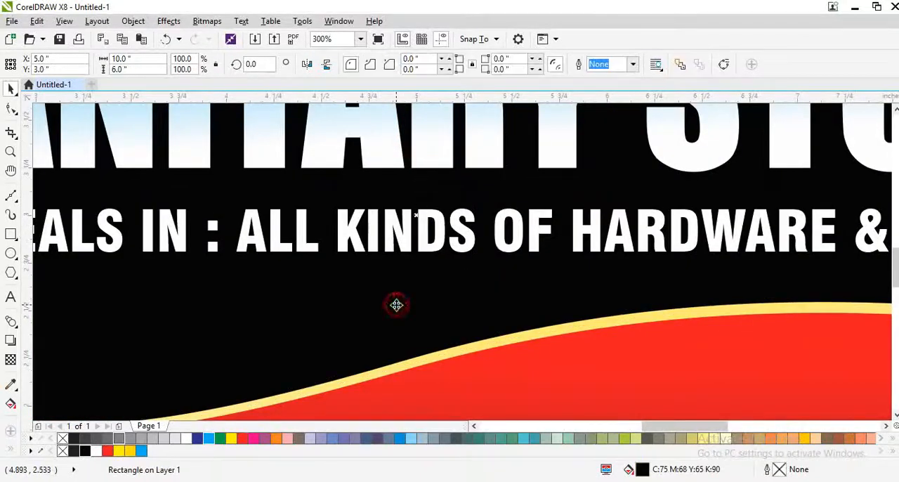
key(F4)
click(807, 306)
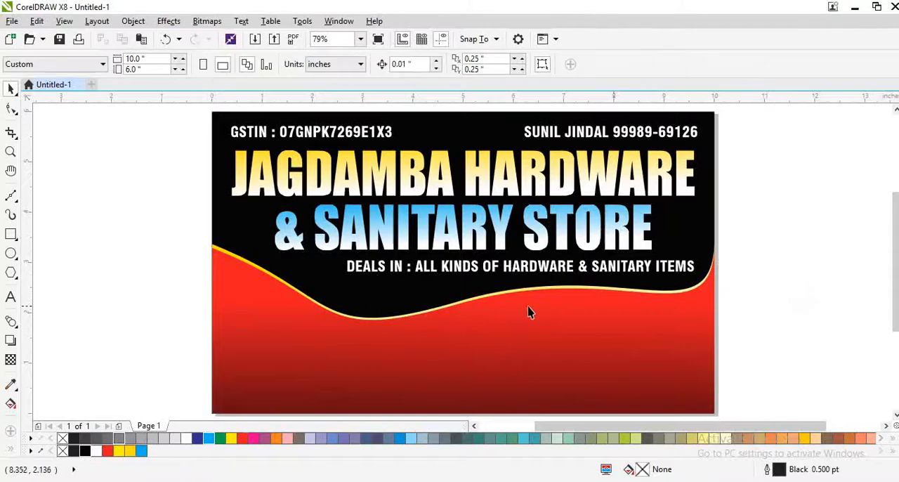
Draw a rectangle about 1.83 by 1.79 in over the card's lower left and round its corners to about 0.125 in
scroll(478, 334, down, 2)
scroll(421, 335, up, 3)
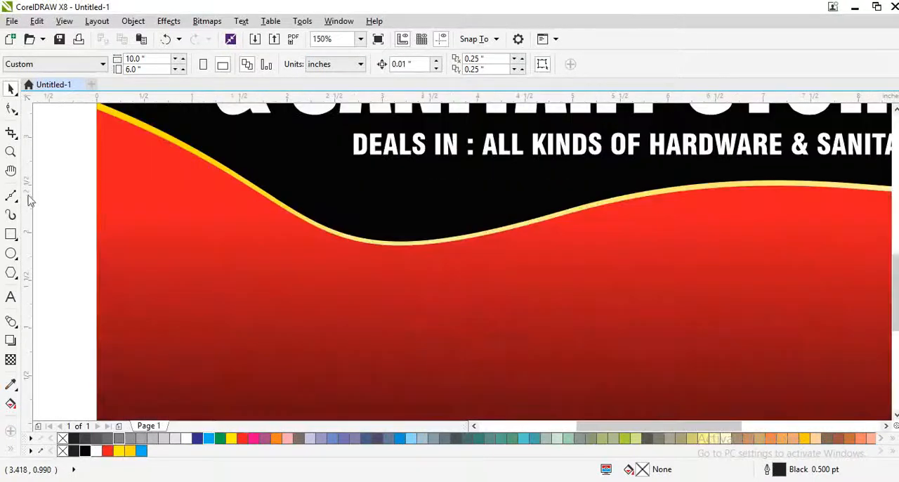
click(10, 235)
drag(164, 174, 345, 351)
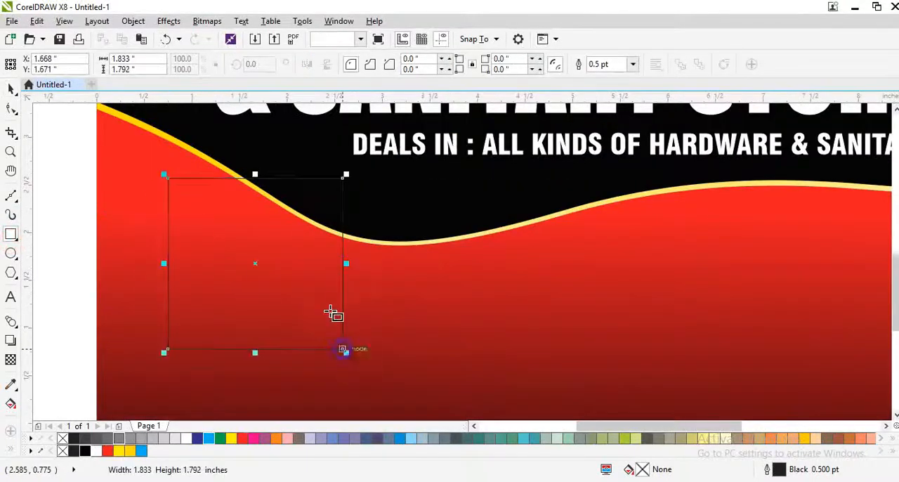
key(space)
key(F10)
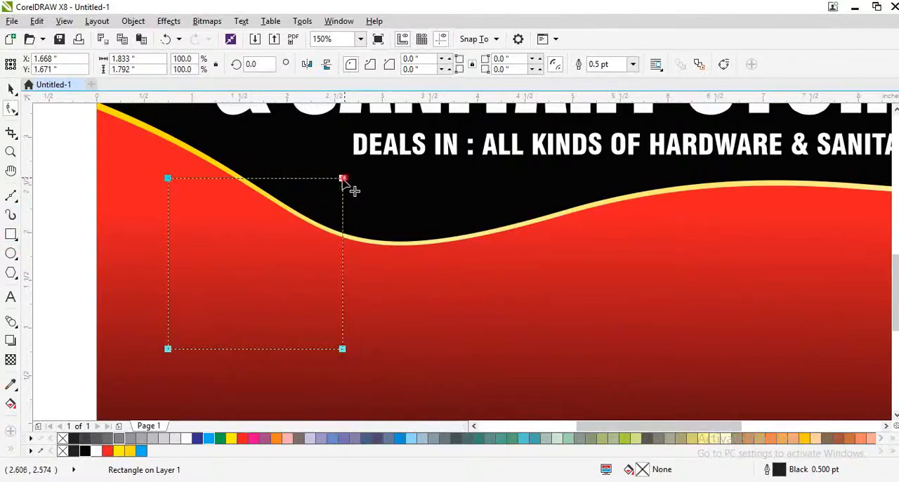
drag(341, 179, 351, 201)
key(space)
Resize the rounded rectangle to a 1 by 1 in square and enlarge it proportionally about its center to about 1.89 in
click(141, 59)
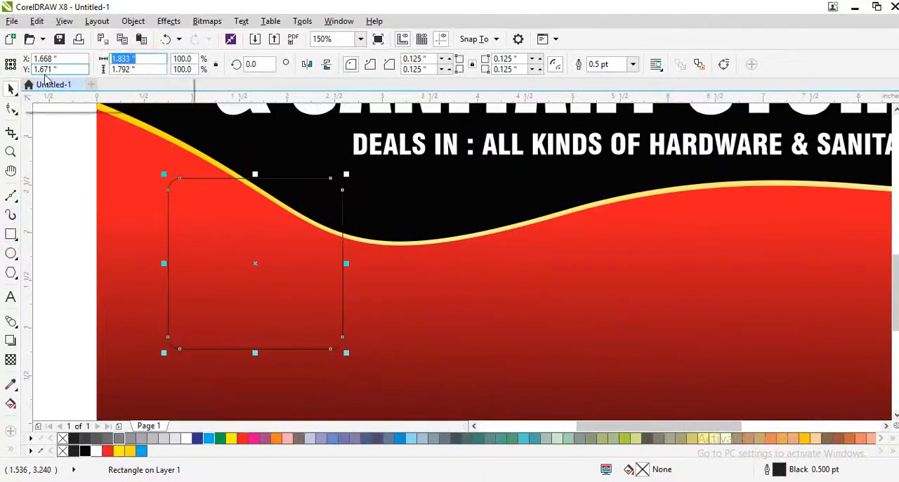
text(1)
key(Tab)
text(1)
key(Return)
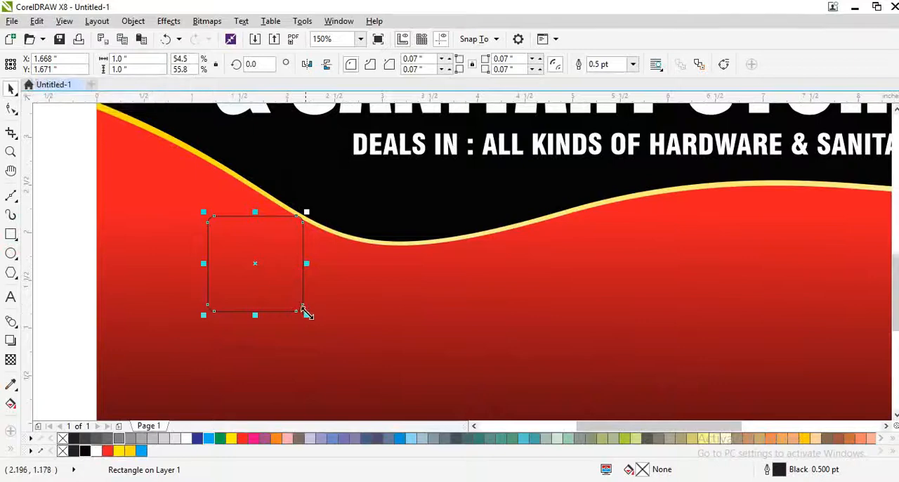
drag(307, 314, 343, 344)
Rotate the rounded square clockwise to about 341.3° and scale it down to about 1.98 in overall width
click(297, 280)
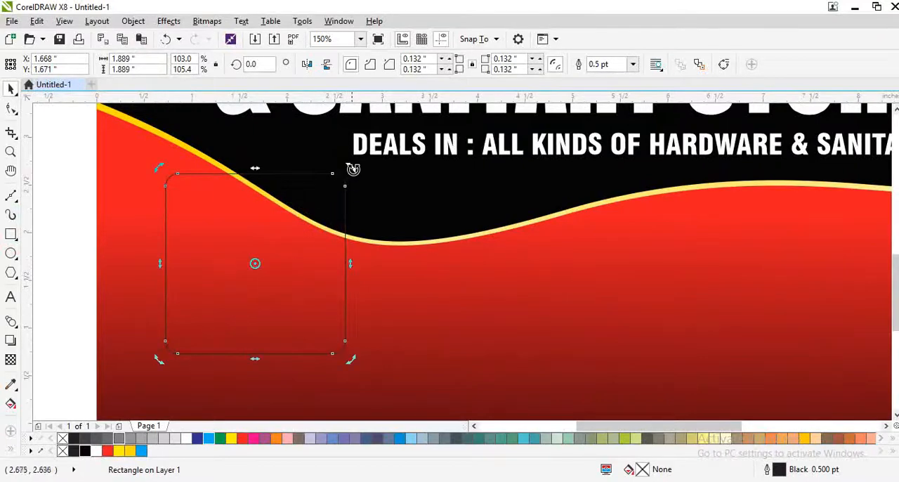
drag(353, 168, 363, 207)
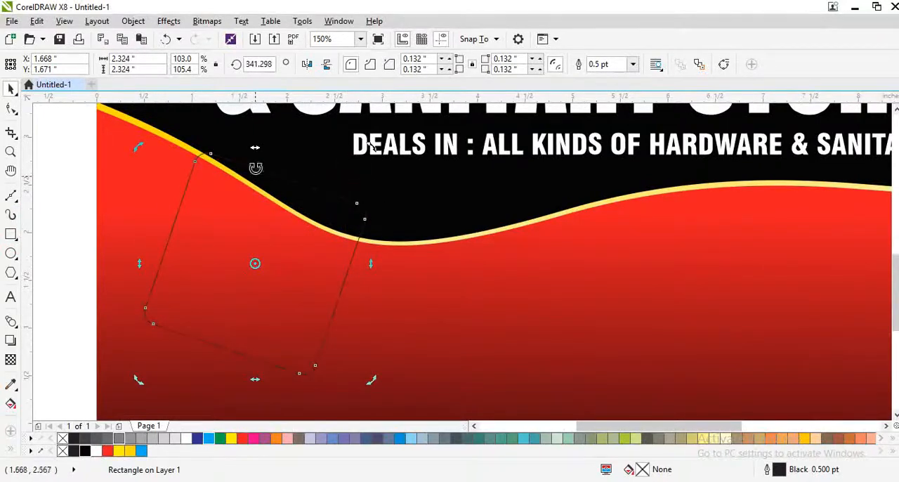
scroll(265, 240, down, 2)
click(285, 264)
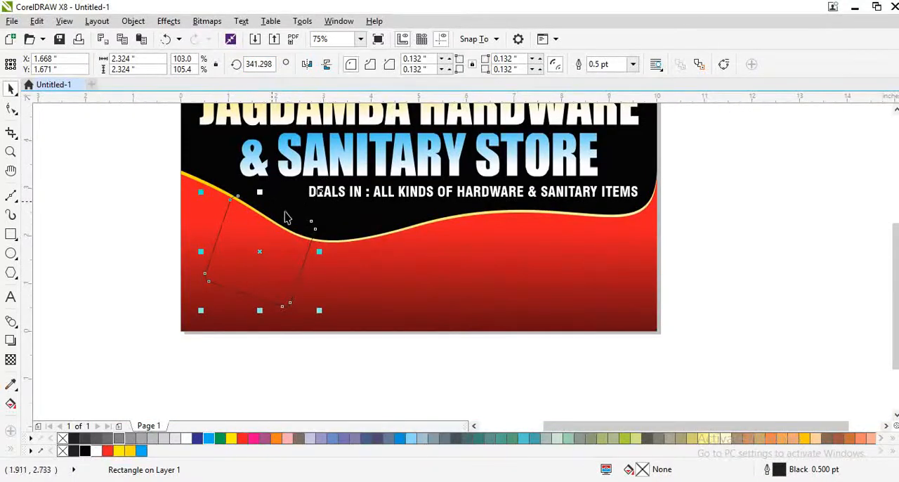
drag(321, 306, 302, 297)
key(ctrl+z)
Duplicate the tilted square across the red area to form a staggered row of four squares
drag(267, 261, 468, 263)
right_click(363, 287)
shift+click(264, 253)
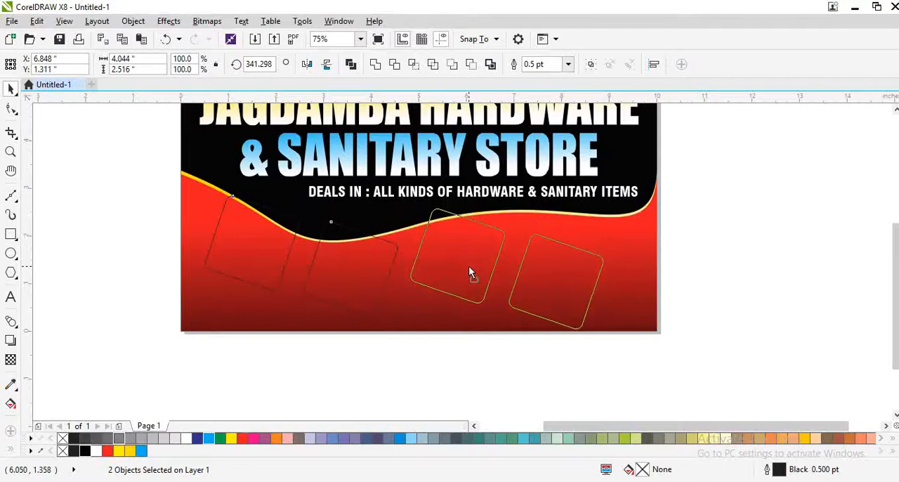
click(556, 344)
click(564, 266)
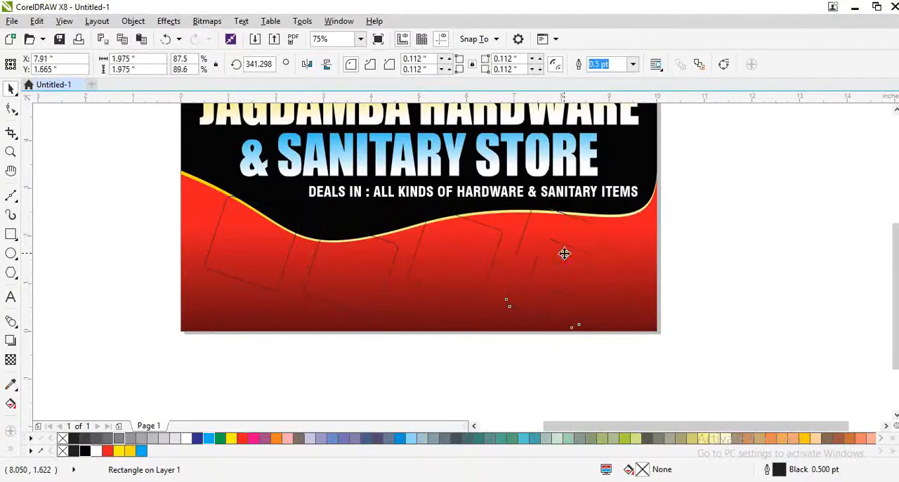
Group the four tilted squares and center the group horizontally on the card
shift+click(433, 266)
shift+click(354, 277)
shift+click(267, 270)
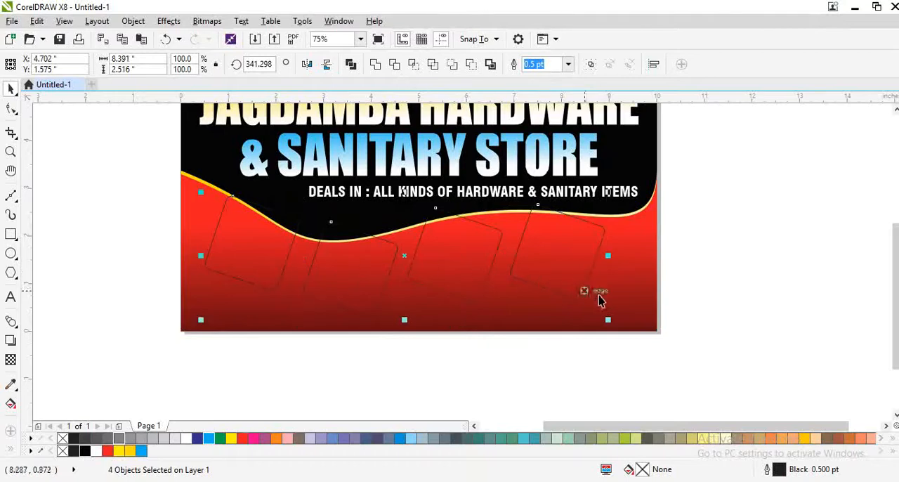
key(ctrl+g)
shift+click(641, 281)
key(c)
click(507, 404)
click(460, 285)
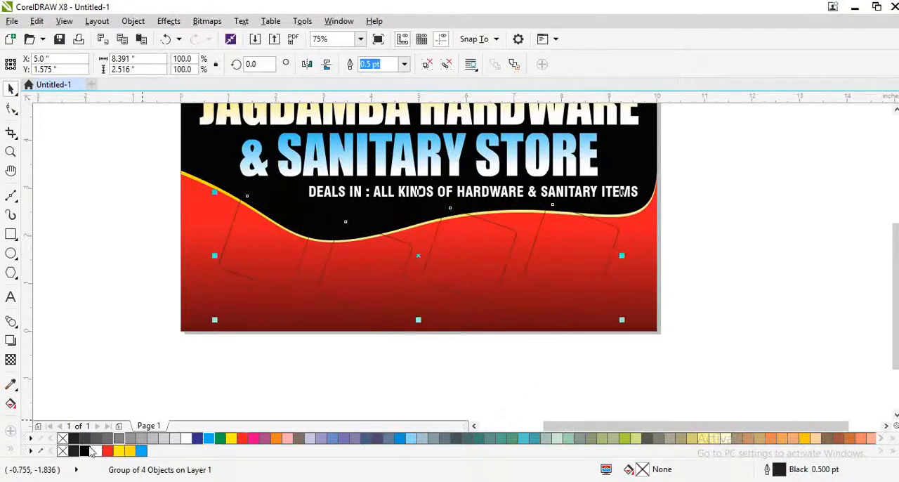
Give the grouped squares a white 2 pt outline and a white fill
right_click(96, 450)
key(F12)
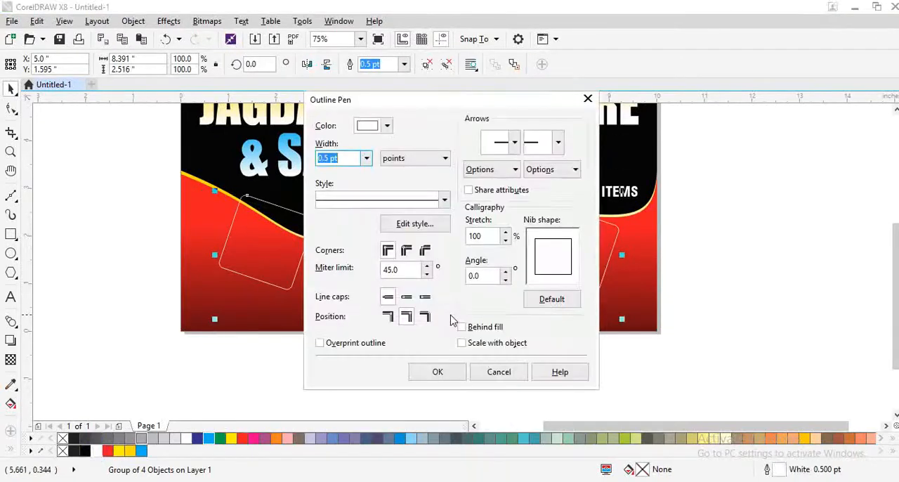
key(Return)
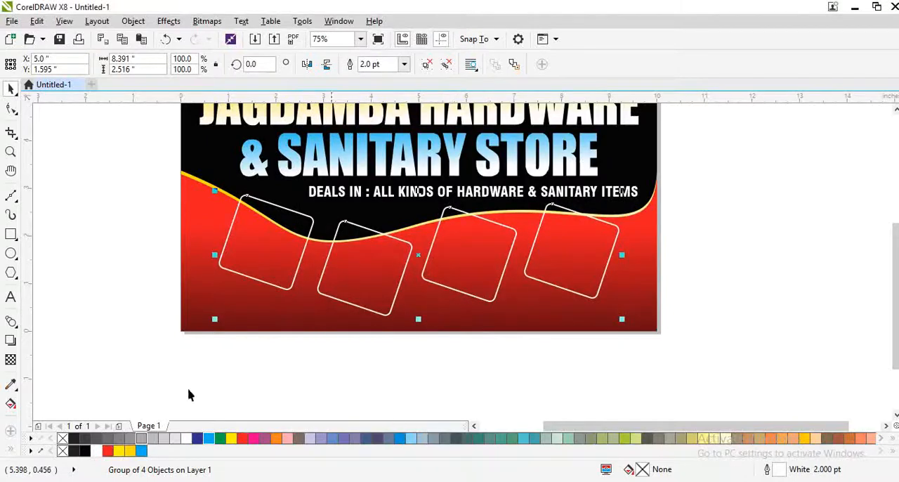
click(98, 449)
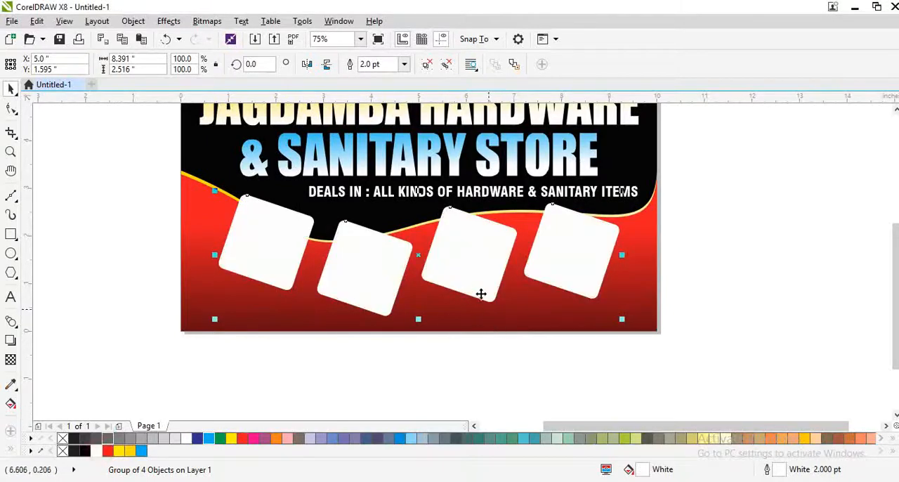
drag(481, 294, 474, 287)
Try to align the fourth square's top edge with that of the first square
ctrl+click(556, 279)
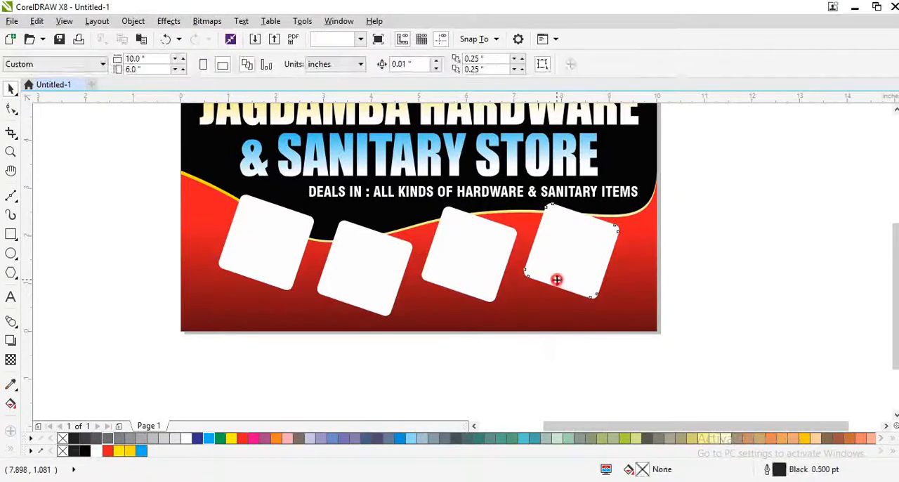
shift+click(276, 255)
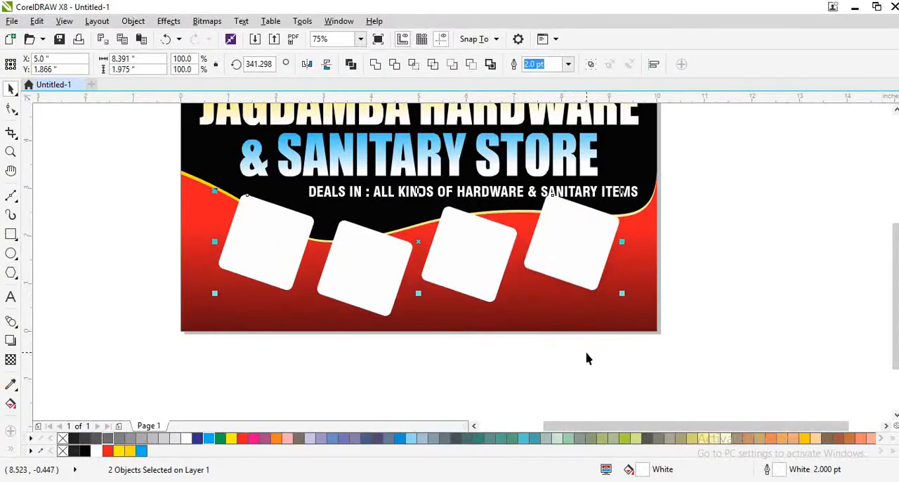
key(ctrl+z)
click(493, 367)
Align the bottom edge of the fourth square with that of the second square
click(564, 284)
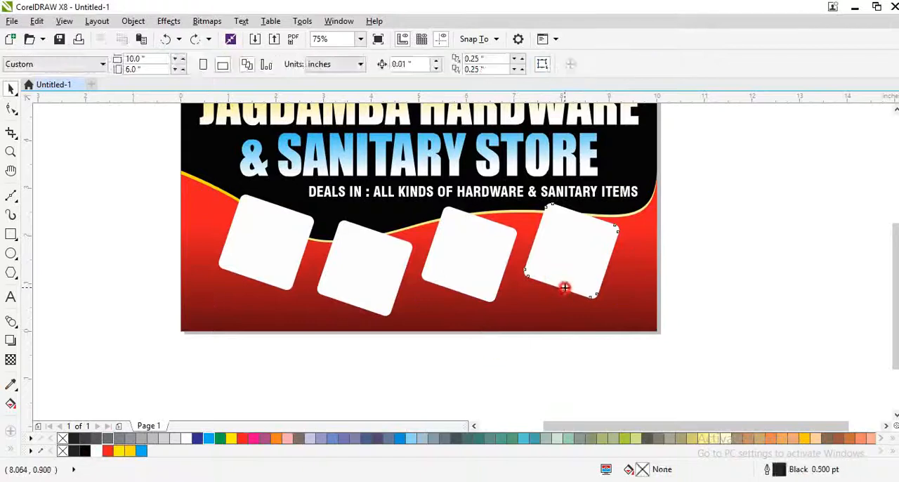
shift+click(351, 288)
key(b)
Try to mirror the third square horizontally
click(482, 273)
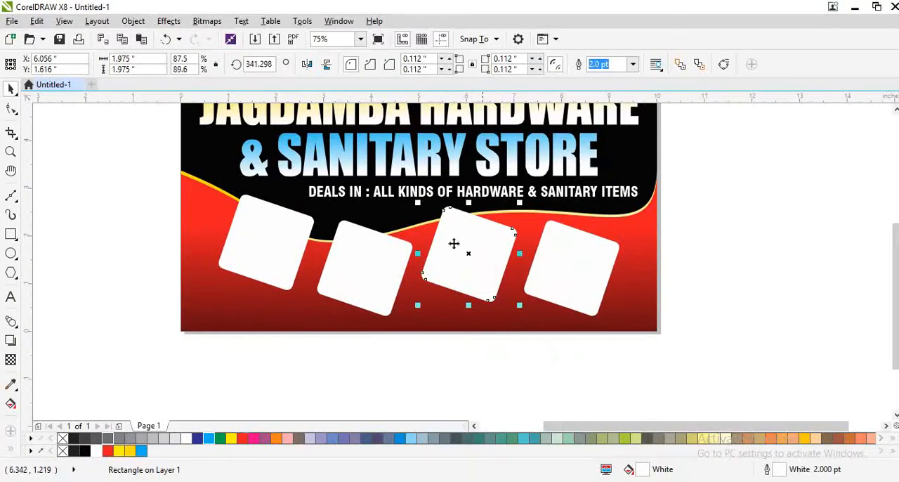
click(306, 64)
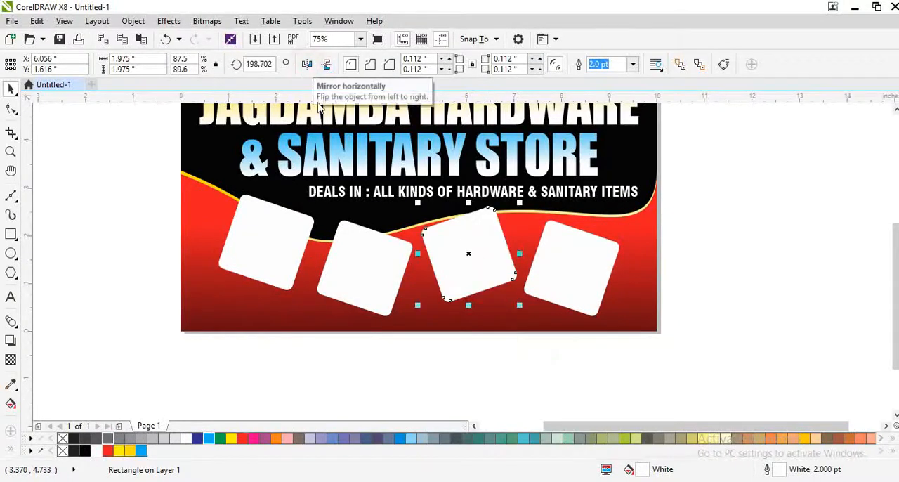
key(ctrl+z)
Try to move the fourth square slightly right and distribute the four squares evenly across the row
drag(573, 275, 582, 276)
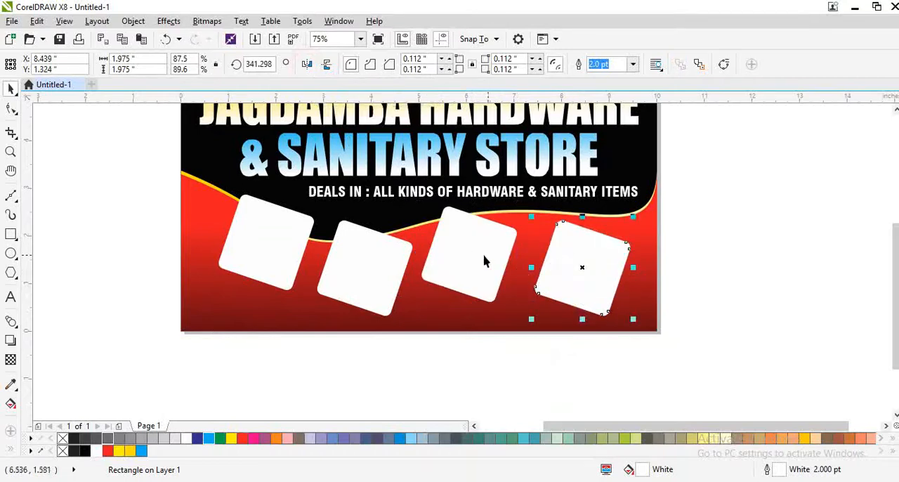
shift+click(444, 263)
shift+click(336, 264)
shift+click(243, 250)
key(shift+e)
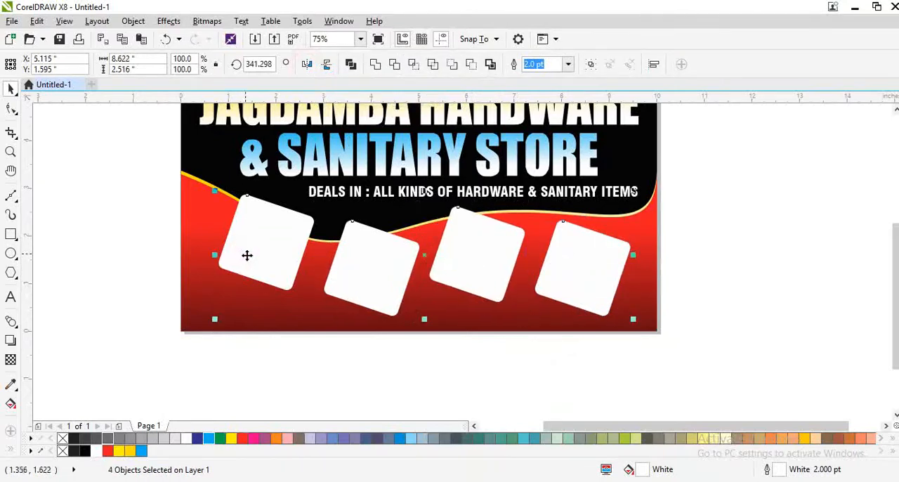
key(ctrl+z)
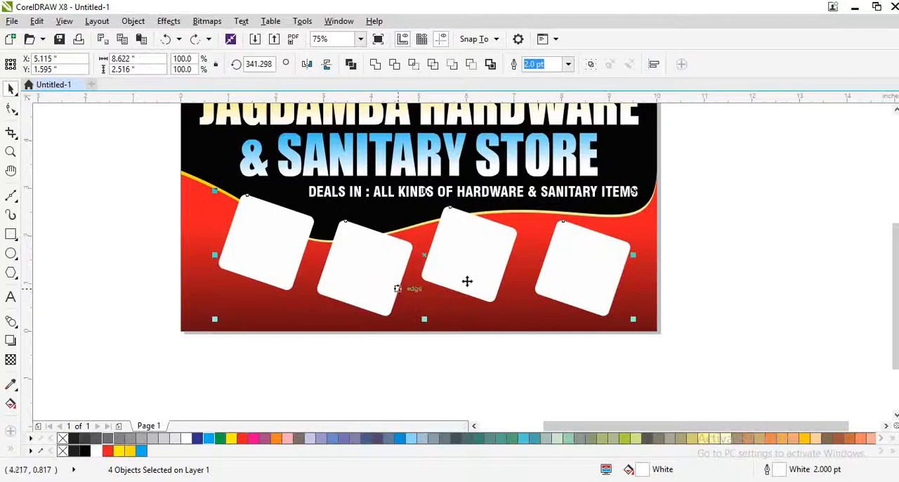
drag(503, 272, 504, 250)
key(ctrl+z)
key(ctrl+z)
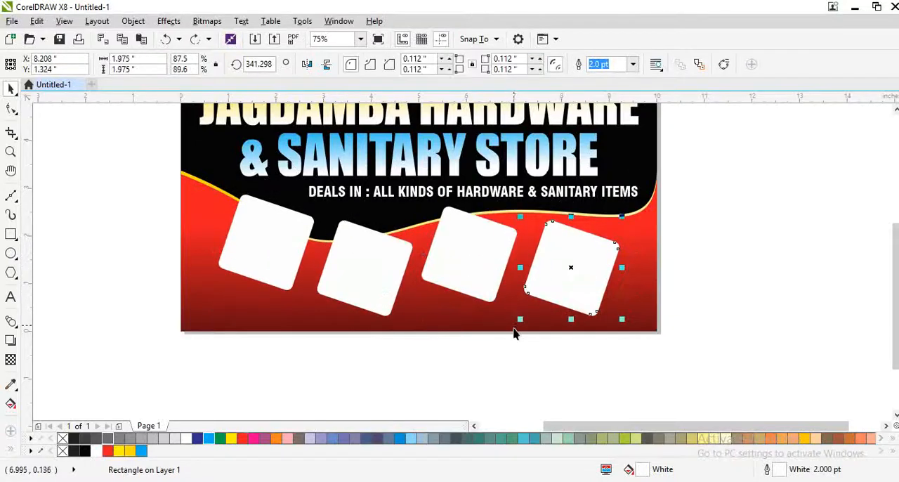
Nudge the third and fourth squares slightly right, and group all four squares centered horizontally on the card
shift+click(469, 274)
key(Right)
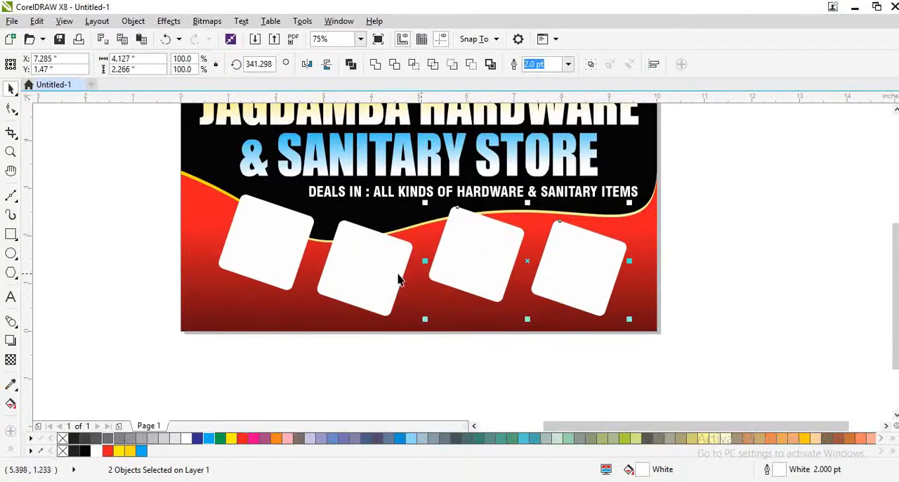
shift+click(383, 278)
shift+click(269, 256)
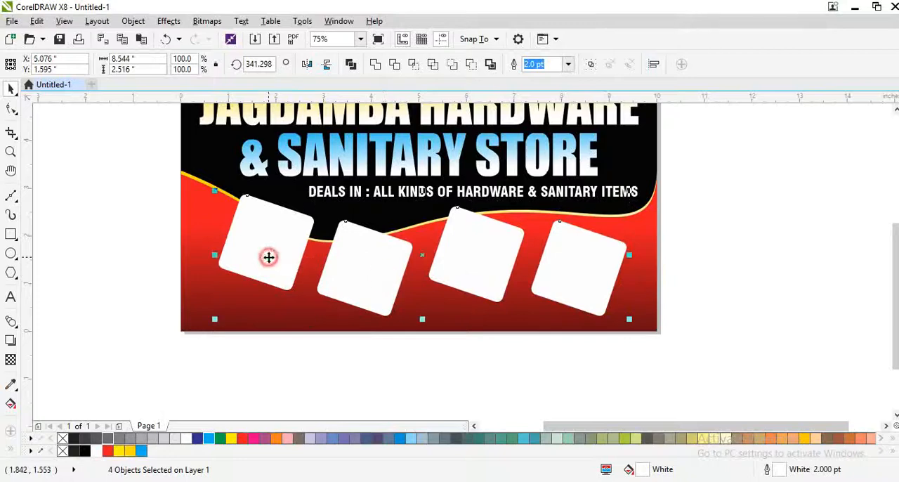
key(ctrl+g)
shift+click(481, 312)
key(c)
click(523, 363)
click(359, 299)
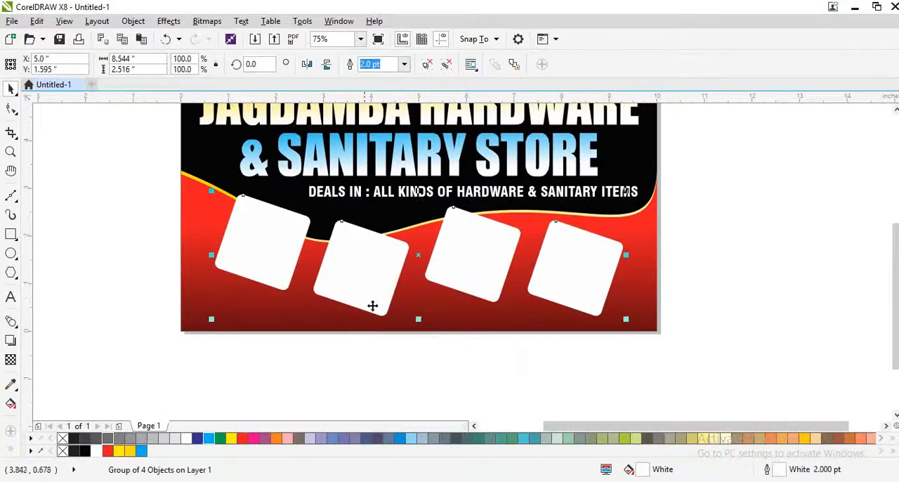
Add a black copy (C75 M68 Y65 K90) of the second square behind it, offset slightly down and right as a shadow
click(422, 358)
scroll(357, 286, up, 3)
ctrl+click(356, 281)
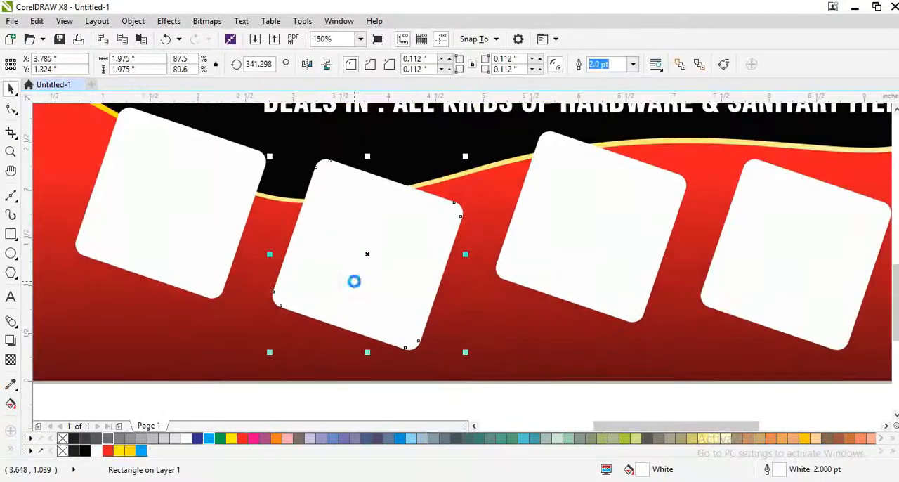
drag(410, 282, 414, 285)
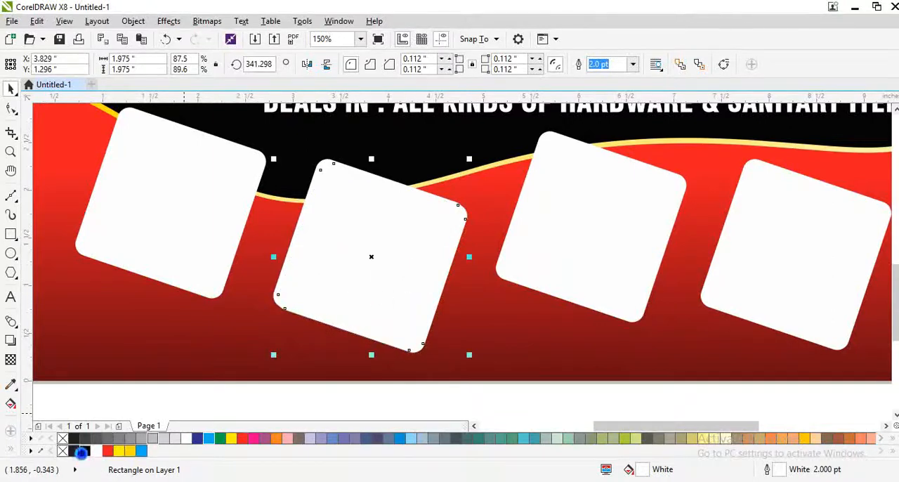
click(81, 452)
right_click(81, 452)
key(ctrl+Page_Down)
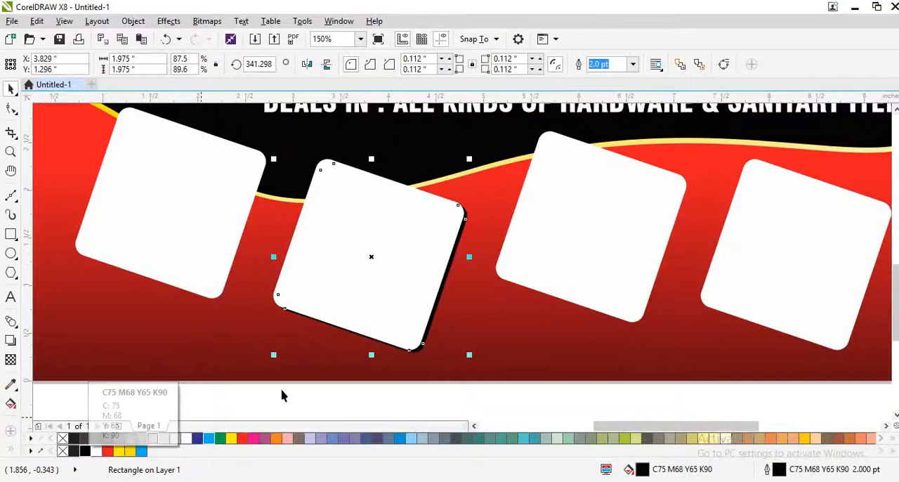
key(Down)
key(Down)
key(Down)
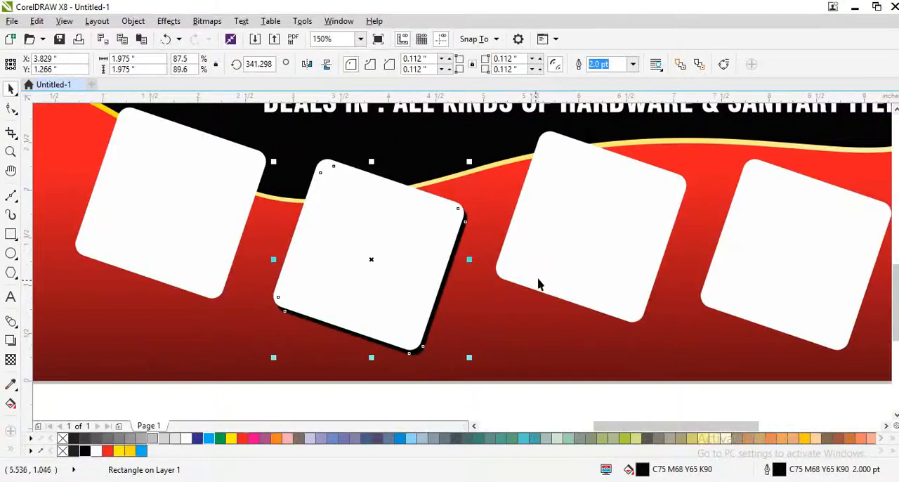
Place a black copy of the third square behind it as a shadow, and nudge the copy slightly up and left
shift+click(538, 279)
key(c)
click(721, 340)
scroll(621, 340, up, 1)
drag(621, 340, 636, 298)
key(Up)
key(Up)
key(Up)
key(Up)
key(Up)
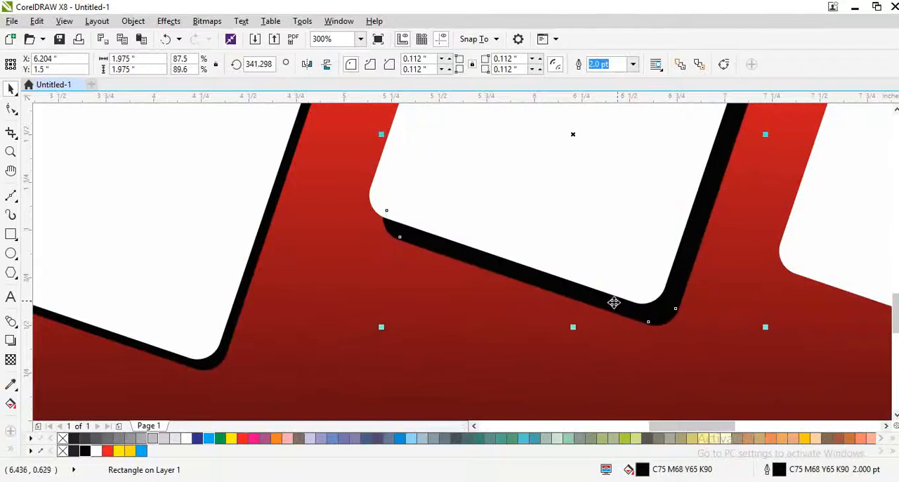
key(Left)
key(Left)
key(Left)
key(Left)
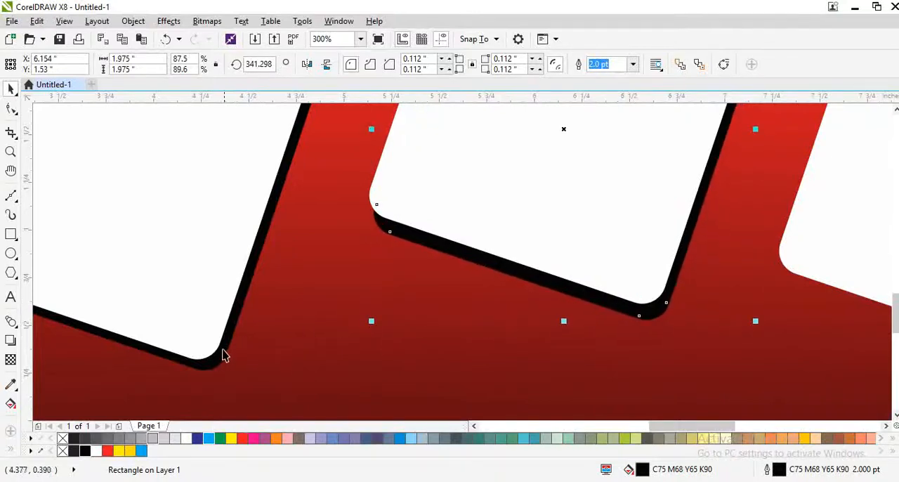
Nudge the second square's black shadow slightly down to match the thickness of the third square's shadow
click(218, 360)
key(Down)
key(Down)
key(Right)
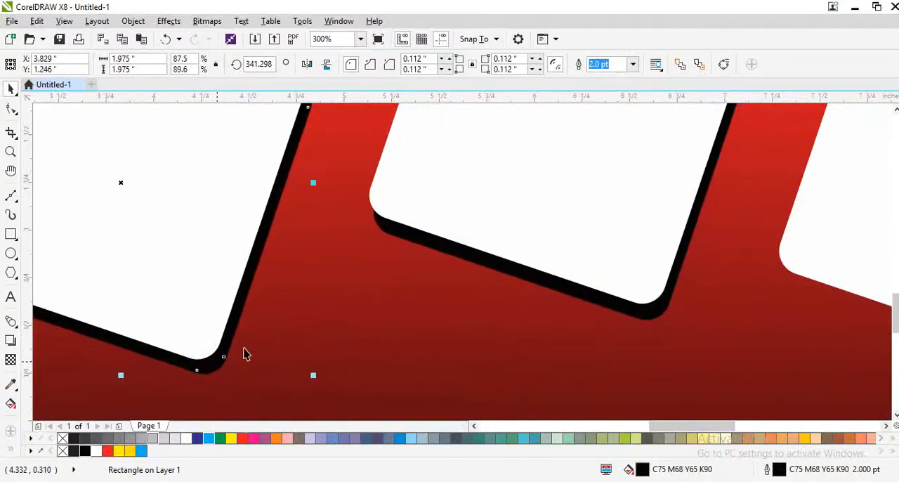
scroll(388, 311, down, 1)
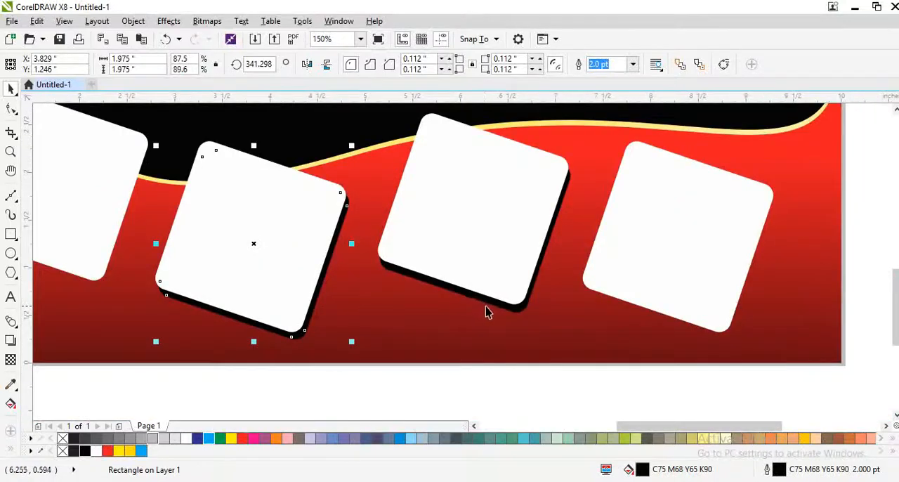
Copy the third square's black shadow onto the fourth square, offset slightly down and right
click(485, 311)
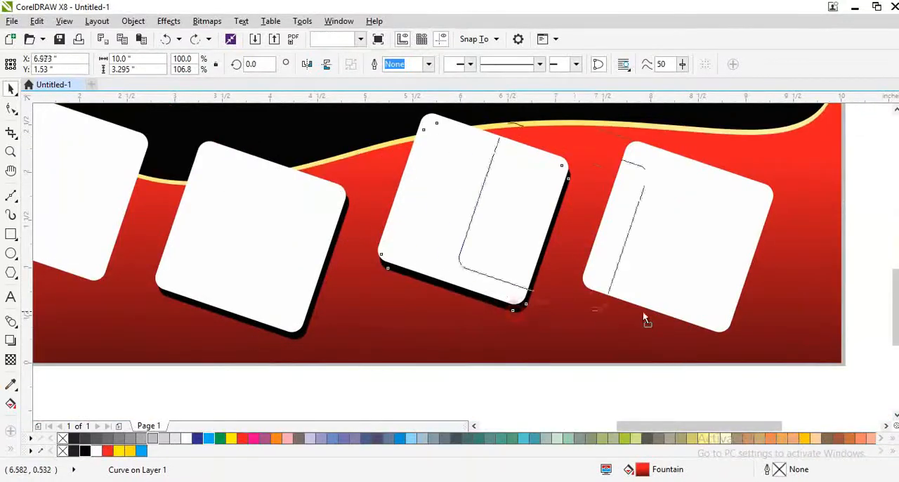
right_click(674, 311)
drag(642, 311, 706, 311)
shift+click(720, 297)
key(c)
click(768, 331)
scroll(707, 311, up, 1)
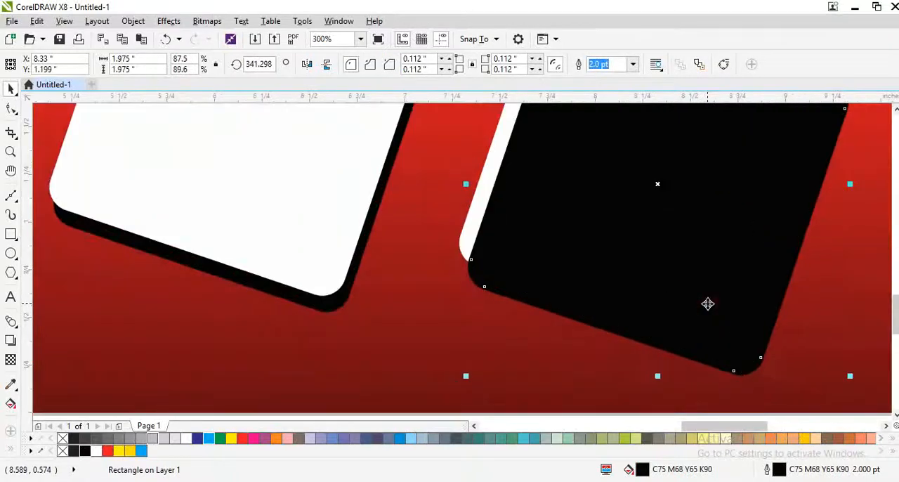
Send the black copy behind the fourth square and nudge it slightly up and left
key(ctrl+Page_Down)
key(Up)
key(Up)
key(Up)
key(Up)
key(Up)
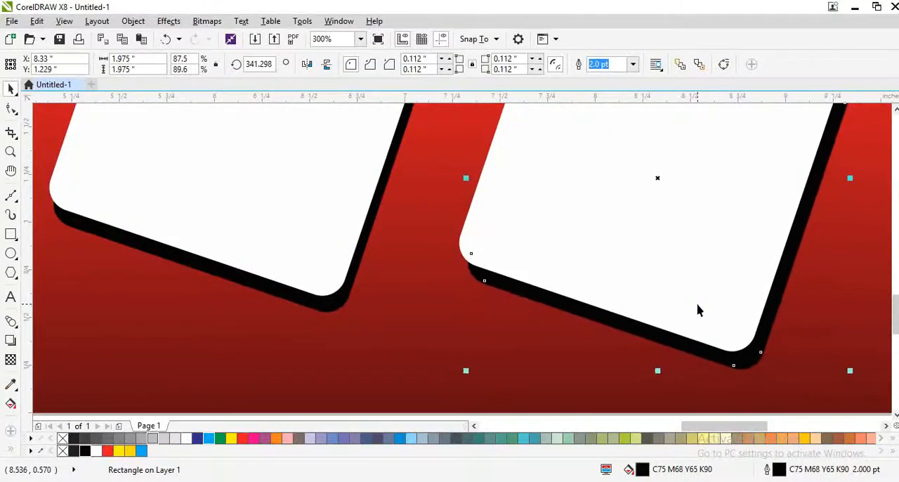
scroll(691, 323, down, 2)
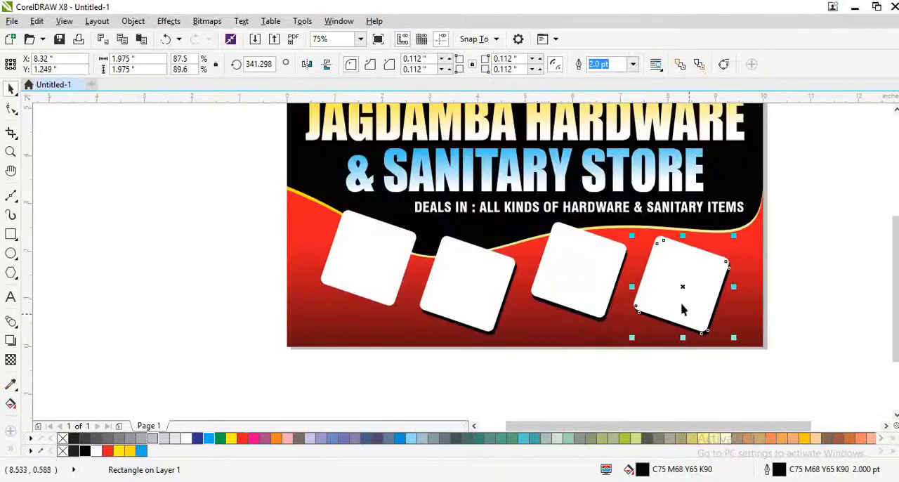
Copy the black shadow to the first square, send it behind that square, and nudge it slightly left
drag(681, 284, 361, 242)
scroll(380, 293, up, 1)
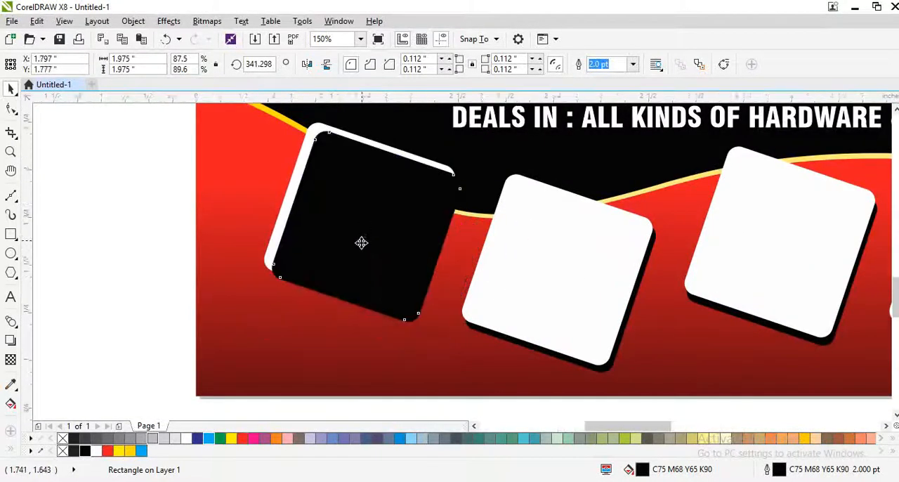
scroll(360, 242, up, 1)
key(ctrl+Page_Down)
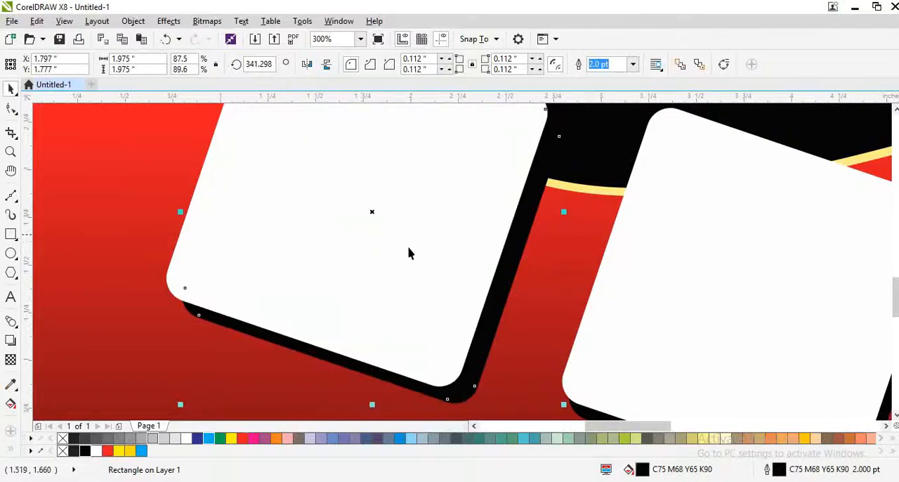
key(Left)
key(Left)
key(Left)
scroll(365, 247, down, 2)
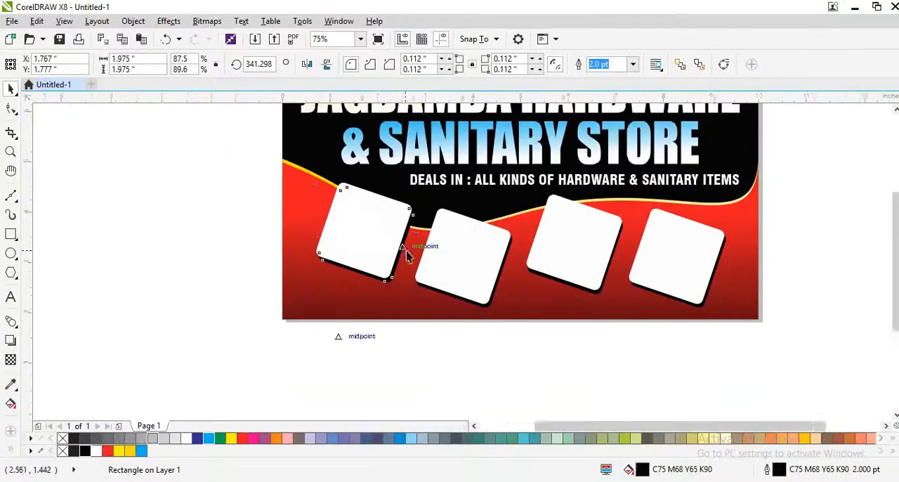
key(shift+F4)
click(754, 353)
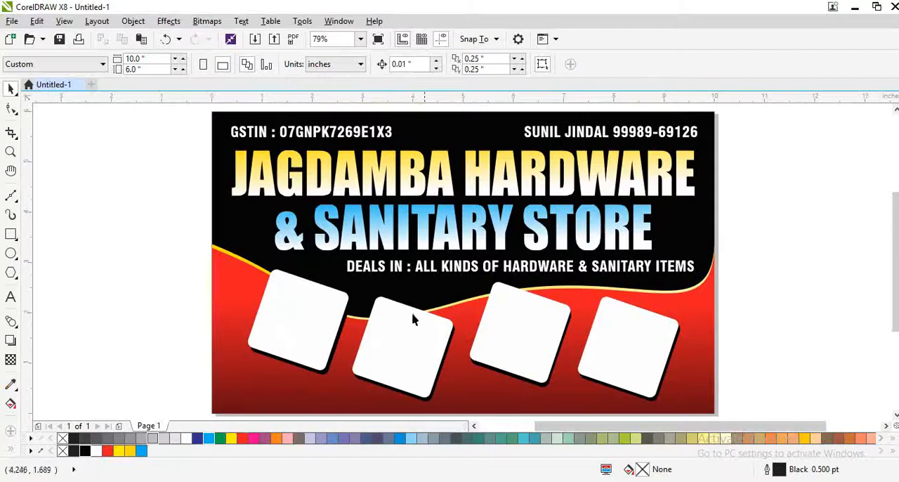
Switch to Chrome and search Google Images for "SANITRY ITEM"
click(184, 481)
click(321, 277)
text(SANI)
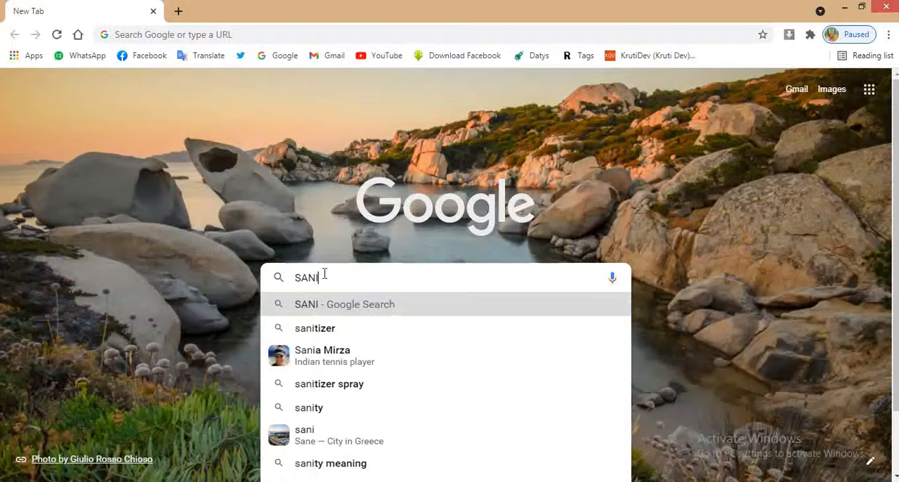
text(TRY IT)
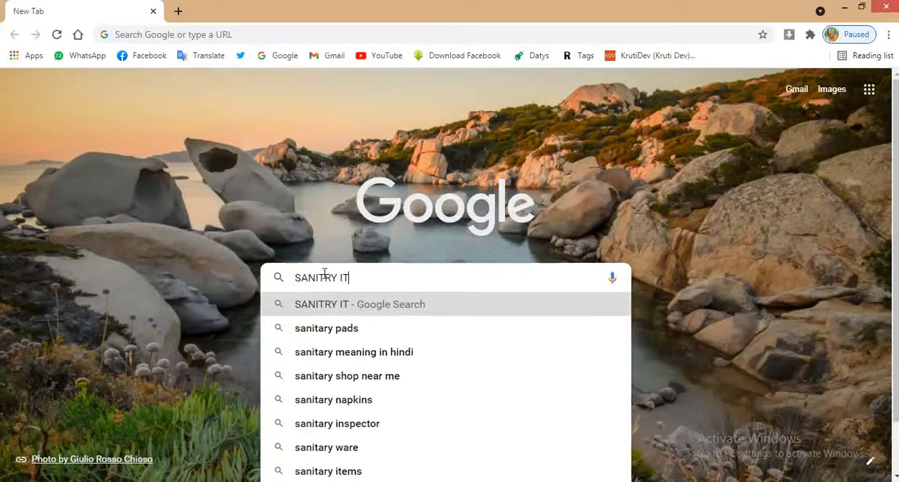
text(EM)
key(Return)
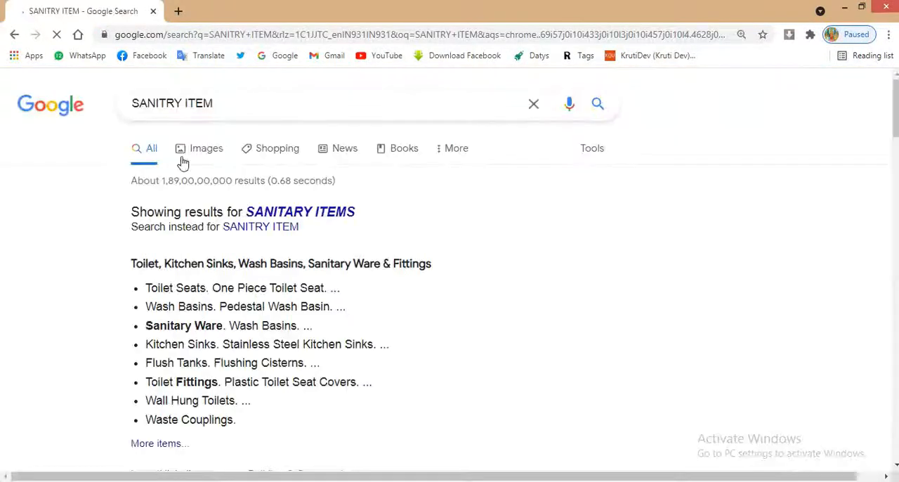
click(210, 145)
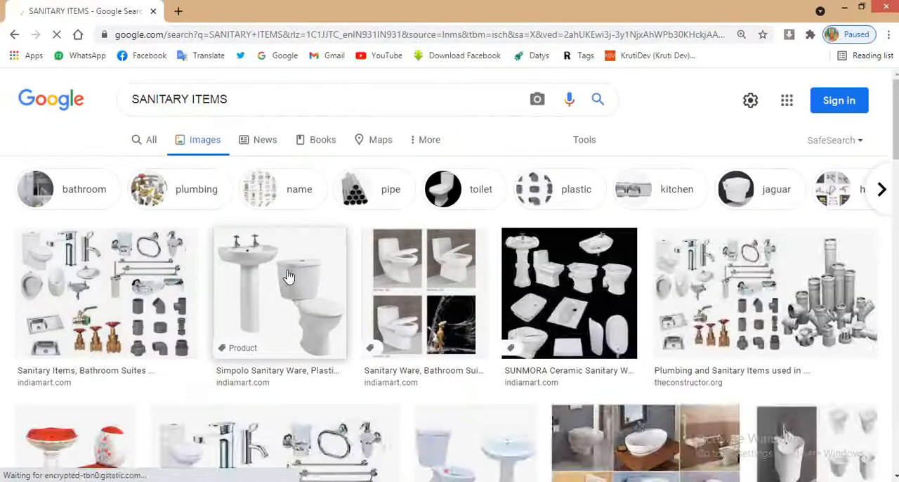
Find the Pinterest image "Best Sanitary Wares In Delhi" with toilet, taps and basins, and copy the image
scroll(431, 311, down, 2)
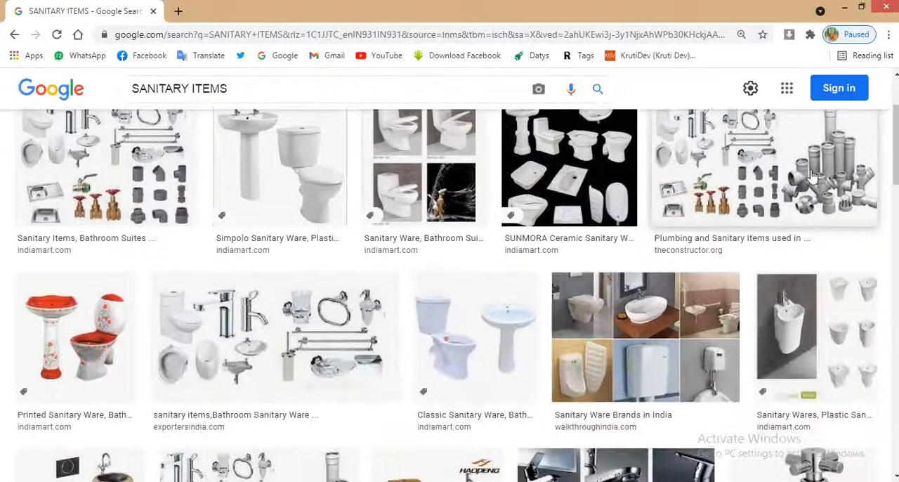
click(811, 176)
scroll(389, 269, down, 4)
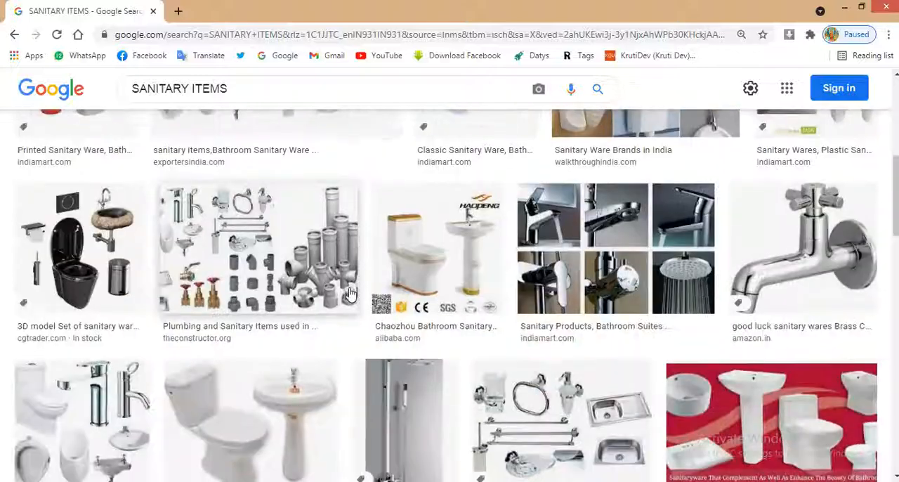
scroll(354, 294, up, 2)
scroll(355, 293, down, 3)
scroll(355, 293, down, 2)
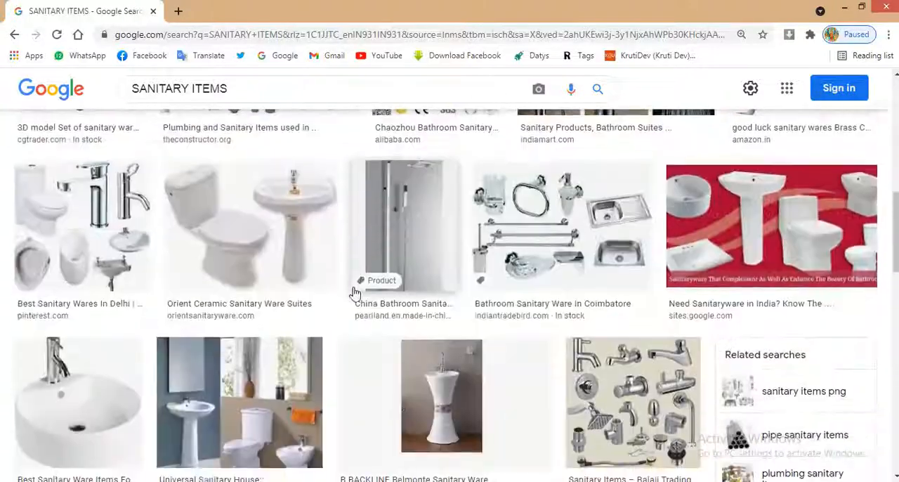
click(105, 246)
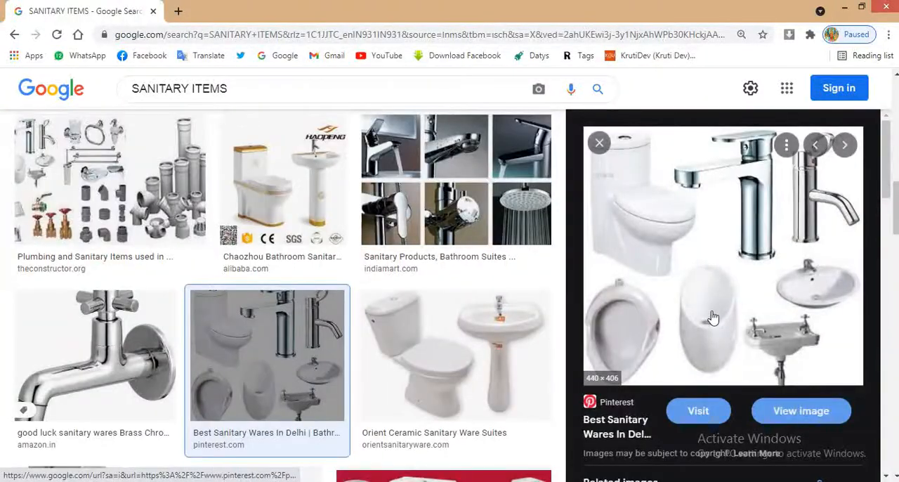
right_click(711, 312)
click(744, 257)
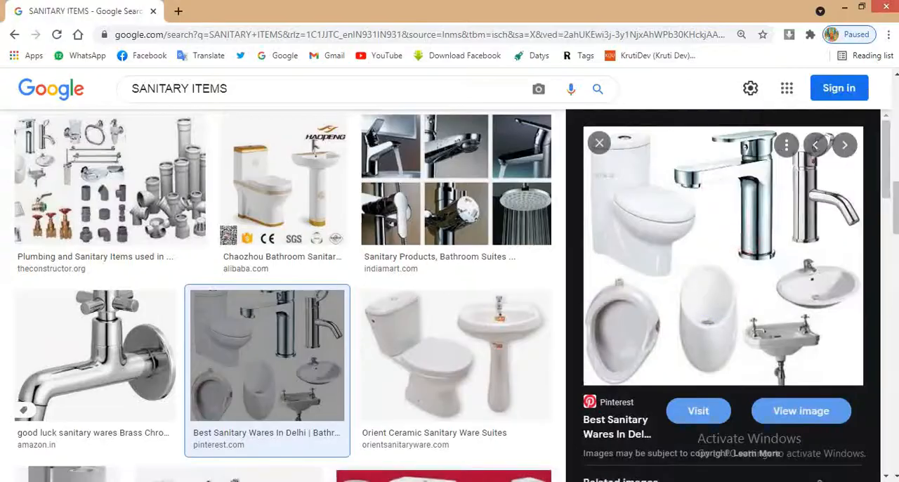
Switch back to CorelDRAW, paste the sanitary ware image, and shrink it to about 1.15 by 1.06 inches
key(alt+Tab)
key(ctrl+v)
scroll(490, 317, down, 2)
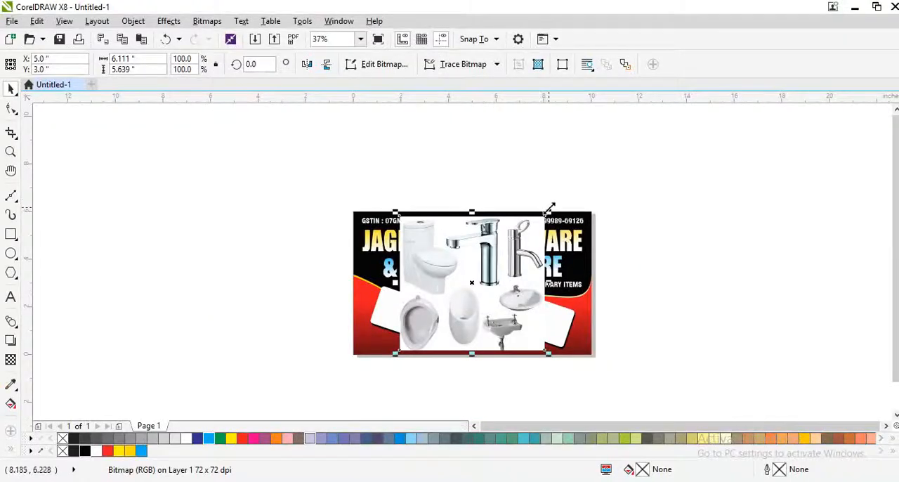
drag(549, 208, 516, 242)
scroll(502, 303, up, 1)
key(ctrl+r)
key(ctrl+r)
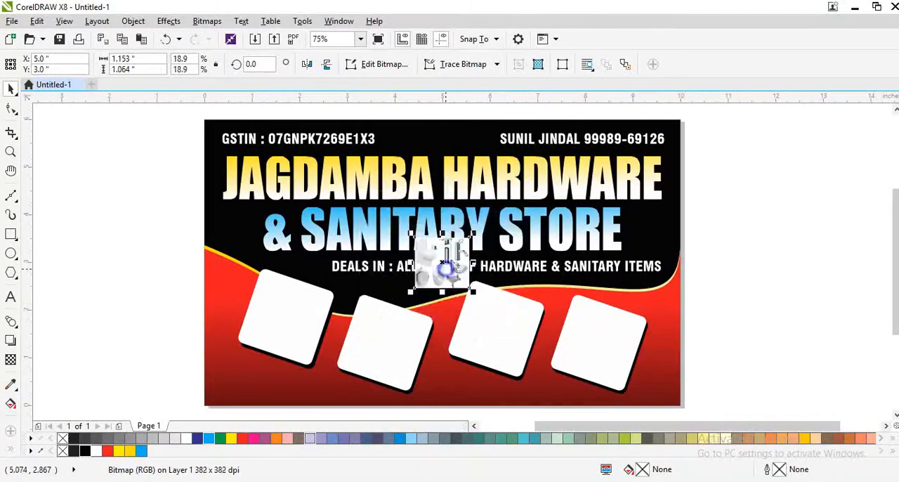
PowerClip the sanitary ware image inside the third square
right_click(444, 266)
click(500, 97)
click(509, 335)
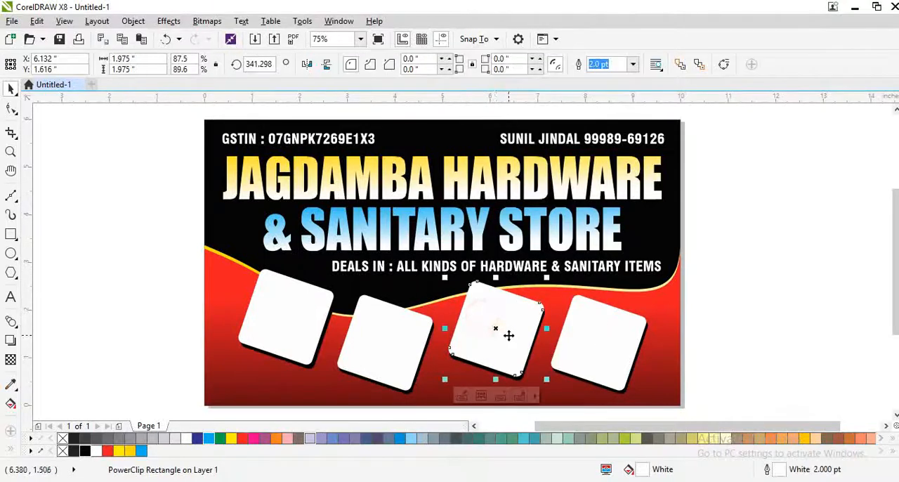
Edit the third square's PowerClip contents, centering the image in the frame and enlarging it to about 1.57 by 1.45 inches
scroll(471, 297, up, 2)
ctrl+click(474, 295)
scroll(424, 281, down, 1)
drag(365, 212, 457, 342)
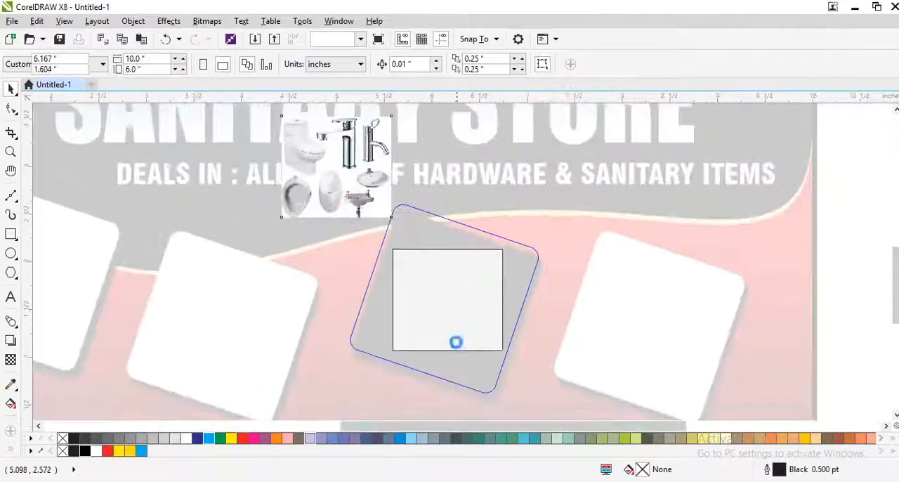
drag(510, 360, 527, 377)
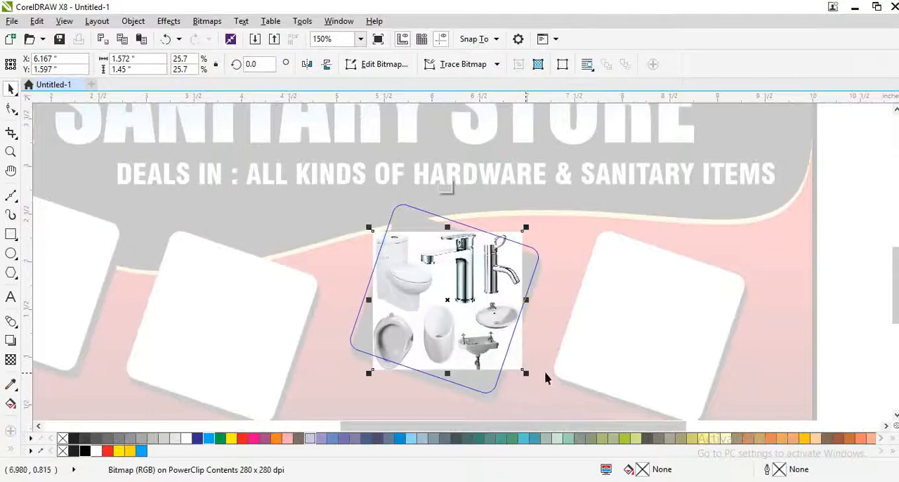
ctrl+click(535, 364)
scroll(440, 315, down, 1)
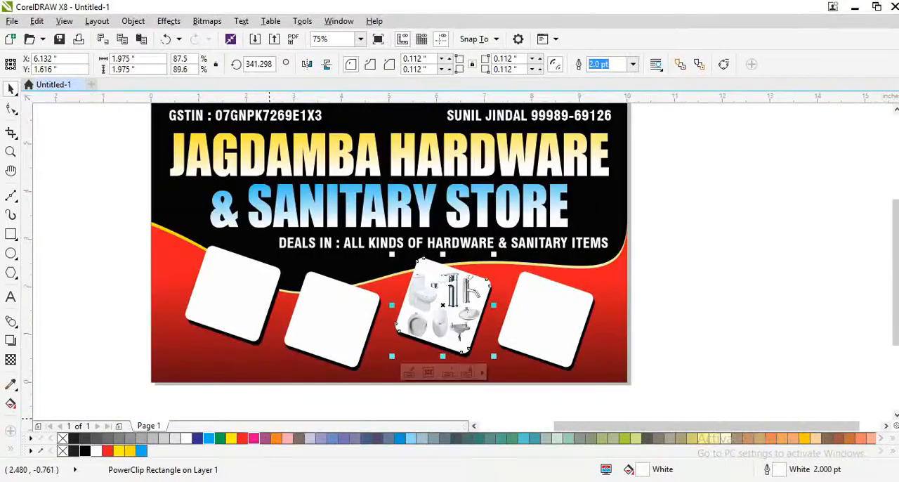
Switch to Chrome, find the "GEP Group Home" pipe fittings image among the sanitary items results, and copy the image
click(184, 479)
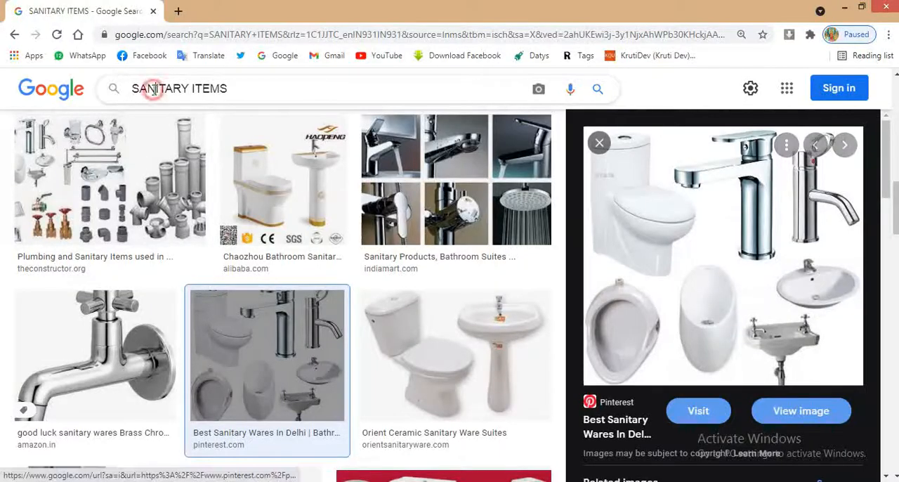
scroll(319, 319, down, 1)
scroll(319, 319, down, 5)
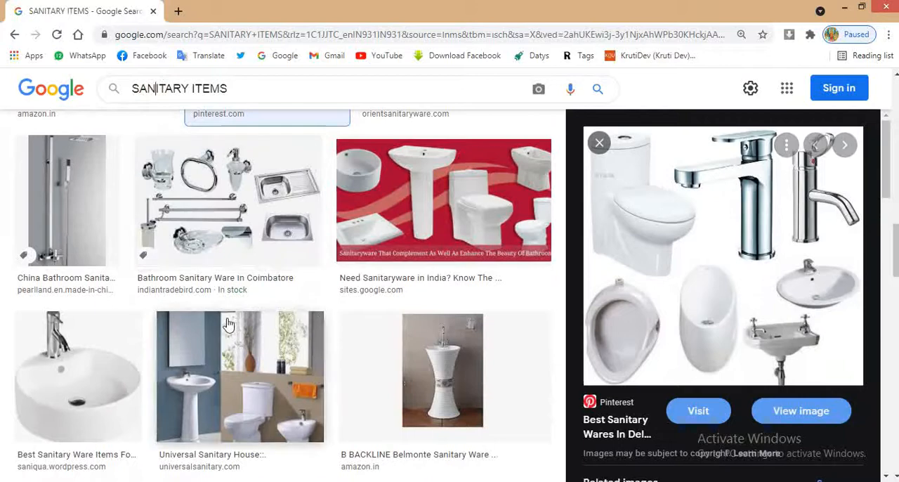
click(258, 238)
scroll(507, 302, down, 10)
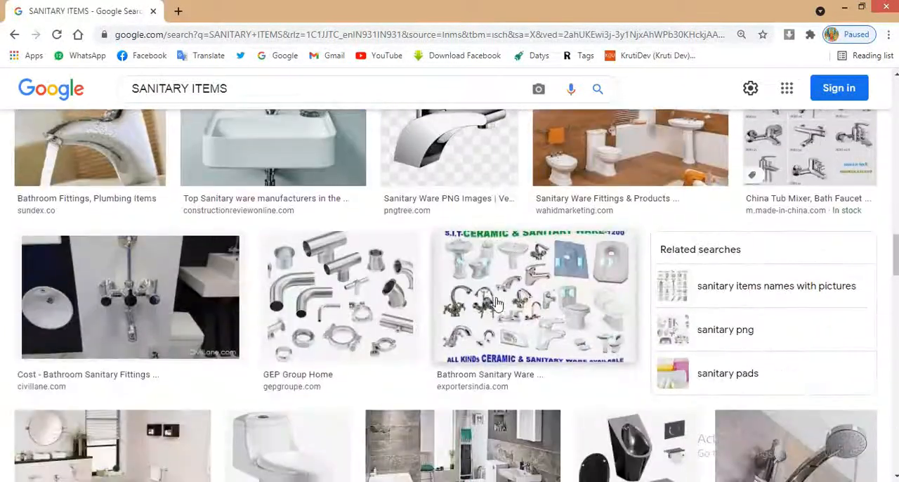
click(367, 307)
right_click(685, 313)
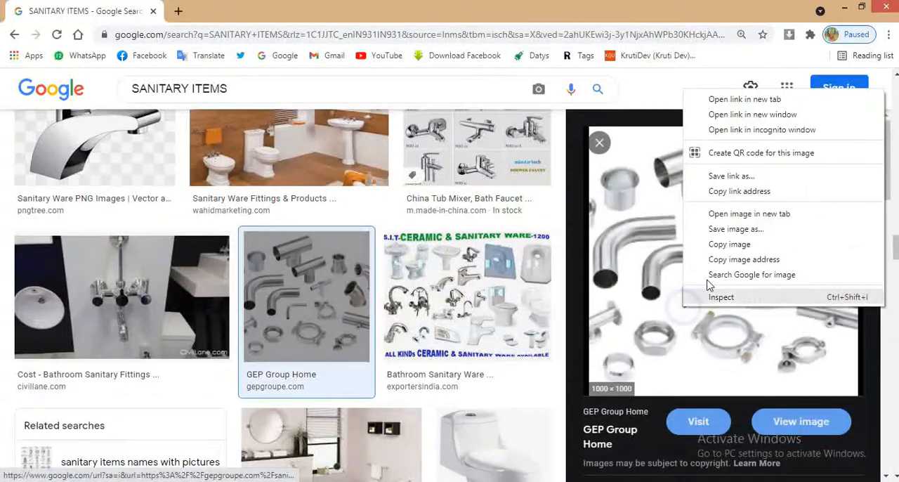
click(723, 246)
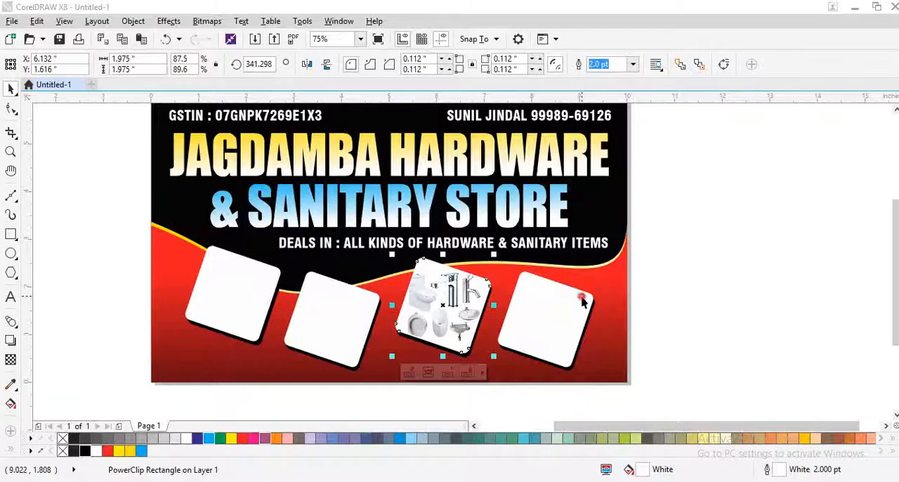
Switch back to CorelDRAW, paste the pipe fittings image, and shrink it to about 2.64 by 2.64 inches
click(582, 299)
key(ctrl+v)
scroll(420, 299, down, 3)
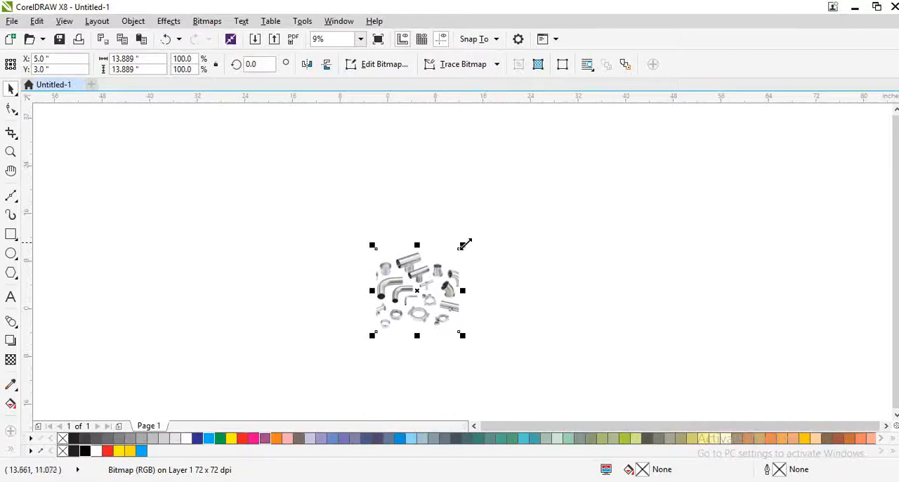
drag(464, 244, 389, 284)
scroll(414, 292, up, 5)
PowerClip the pipe fittings image inside the fourth square
right_click(458, 114)
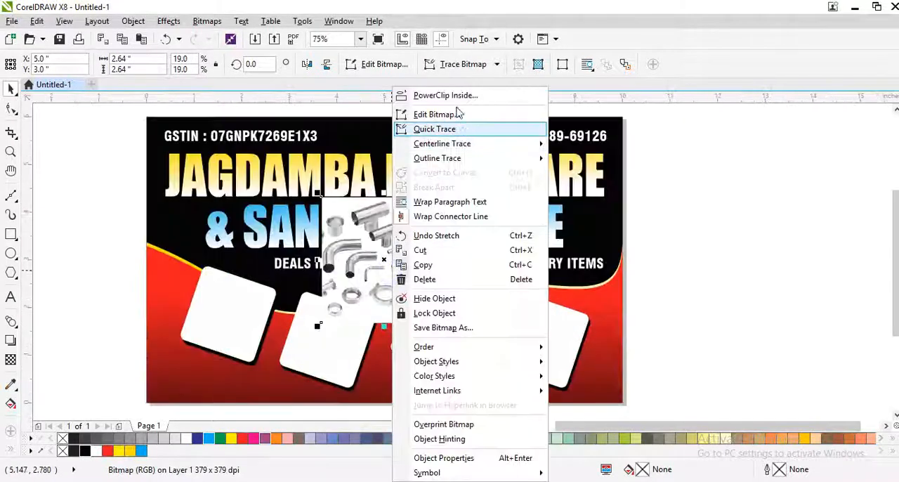
click(446, 95)
click(546, 327)
scroll(545, 327, up, 3)
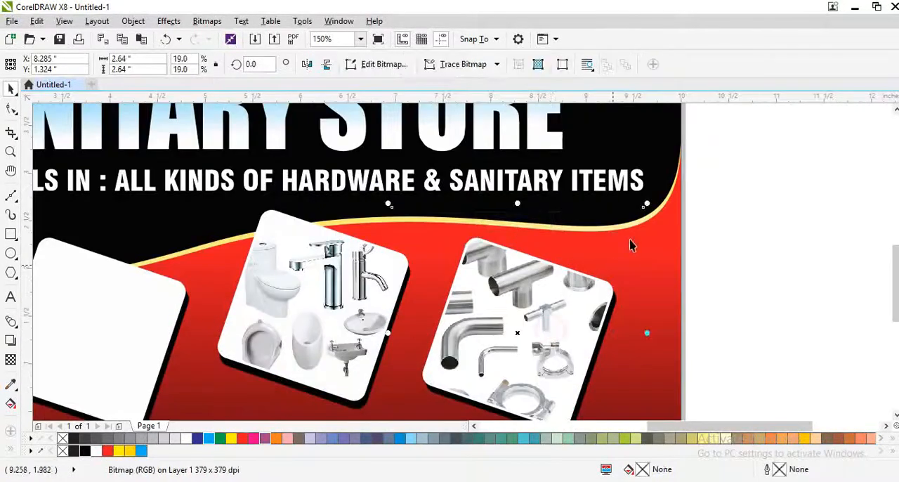
Shrink the pipe fittings image inside the fourth square to about 1.91 by 1.91 inches and reposition it within the frame
drag(647, 205, 635, 249)
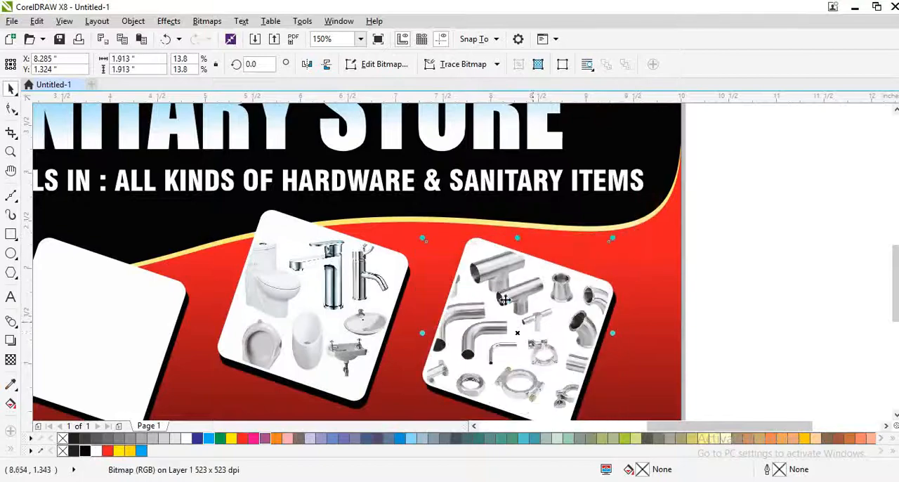
scroll(506, 302, down, 3)
scroll(515, 332, up, 5)
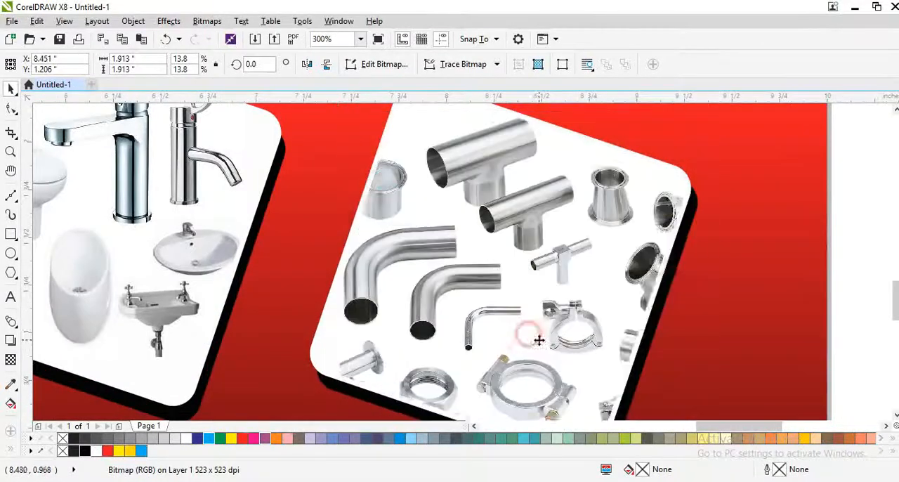
drag(529, 327, 502, 314)
scroll(505, 313, down, 2)
click(639, 306)
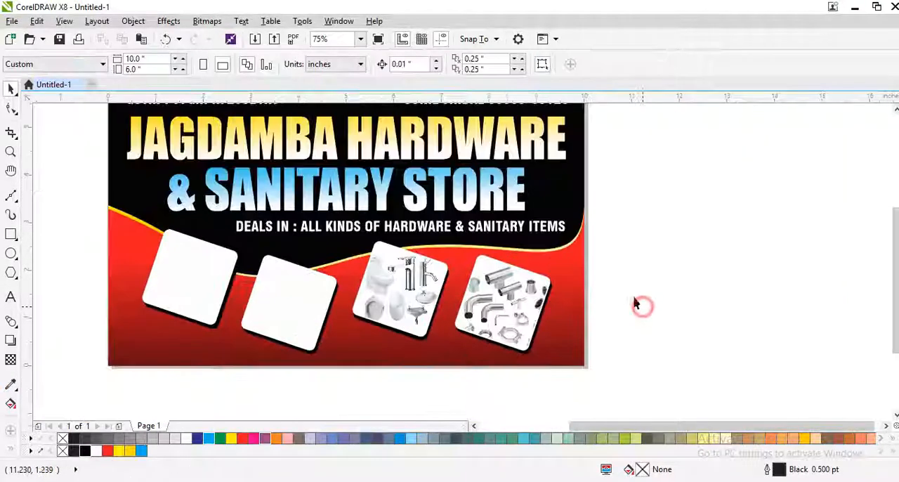
scroll(623, 300, down, 1)
scroll(469, 305, up, 2)
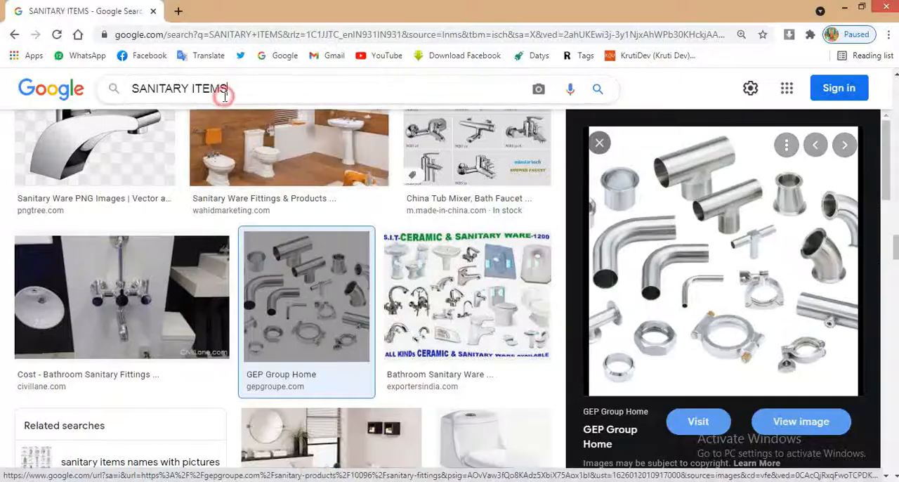
Switch to Chrome and replace the image search with "WATER PIPES"
triple_click(224, 96)
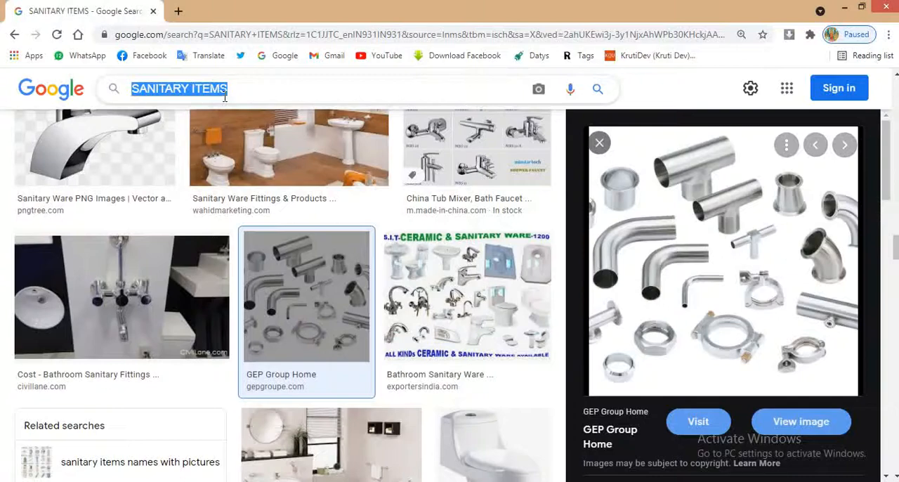
text(WATER P)
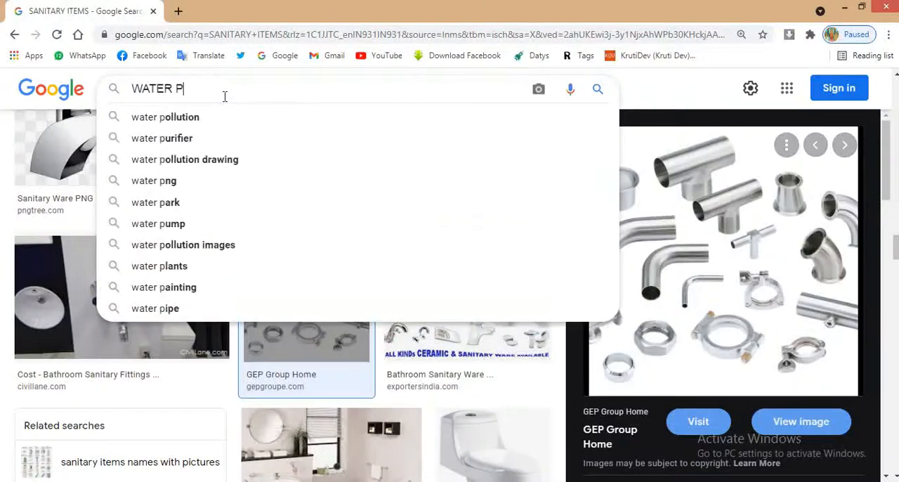
text(IPES)
key(Return)
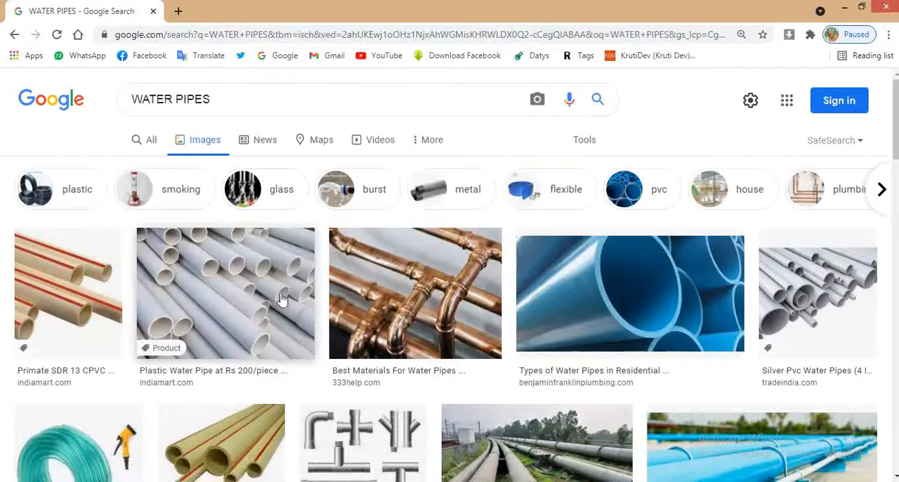
Browse the water pipes image results for a picture suitable for the second square, returning to the first results
scroll(281, 305, down, 3)
scroll(280, 306, down, 12)
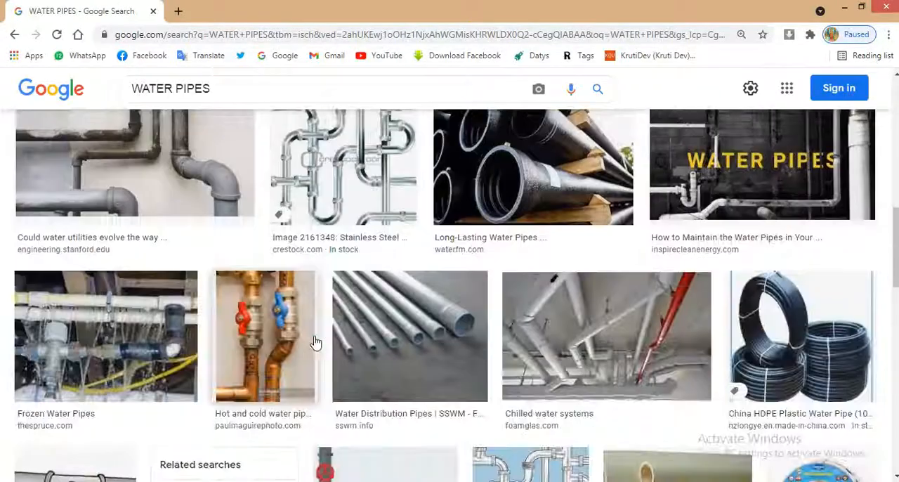
scroll(316, 342, down, 10)
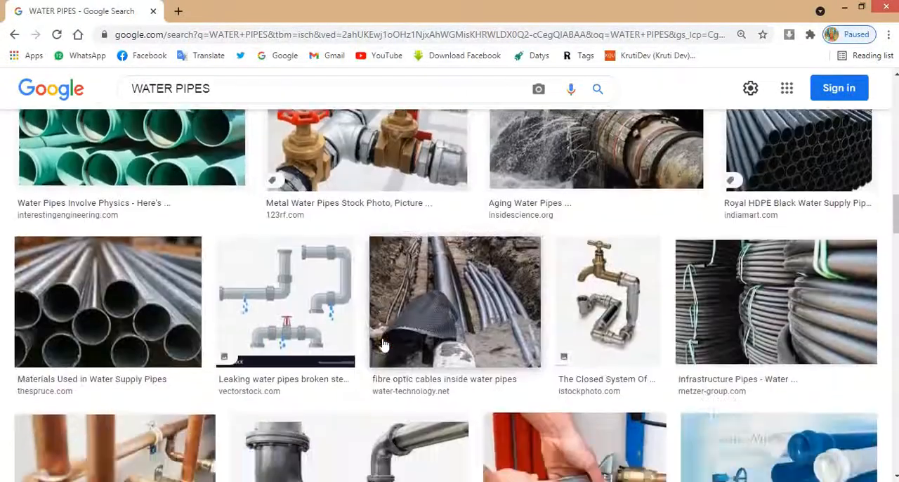
scroll(384, 344, down, 10)
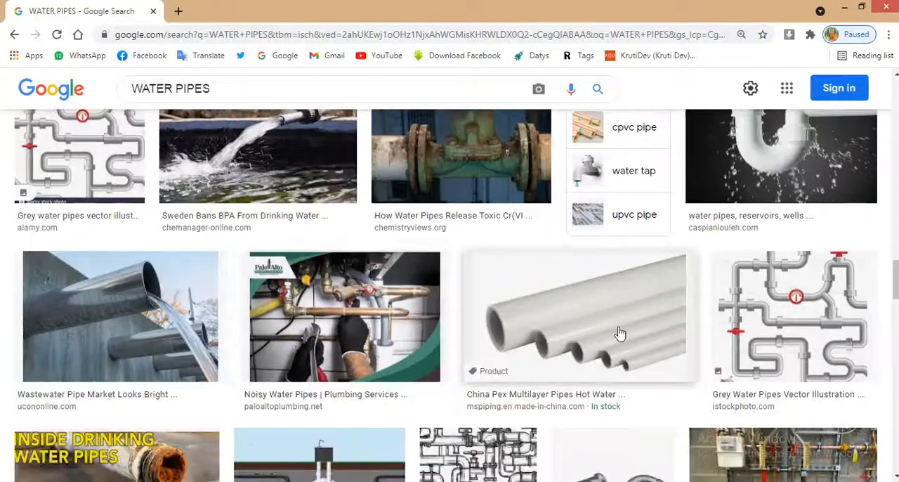
scroll(358, 353, down, 5)
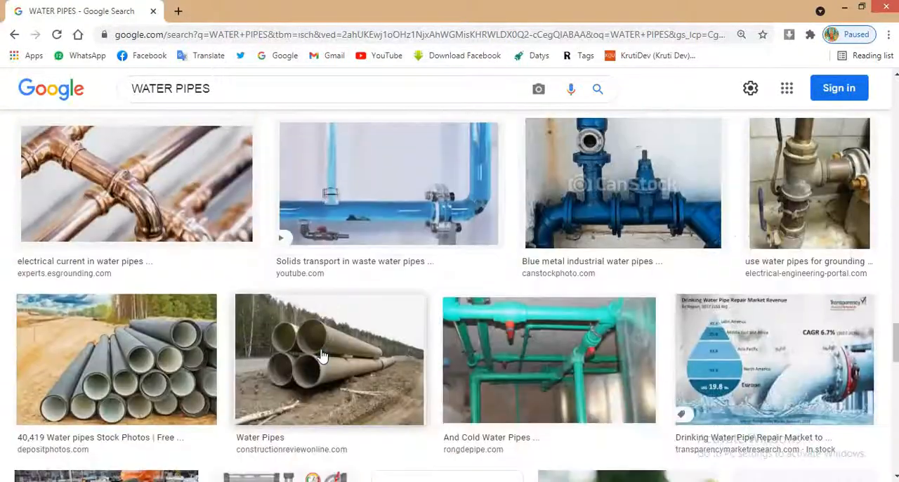
scroll(321, 356, down, 8)
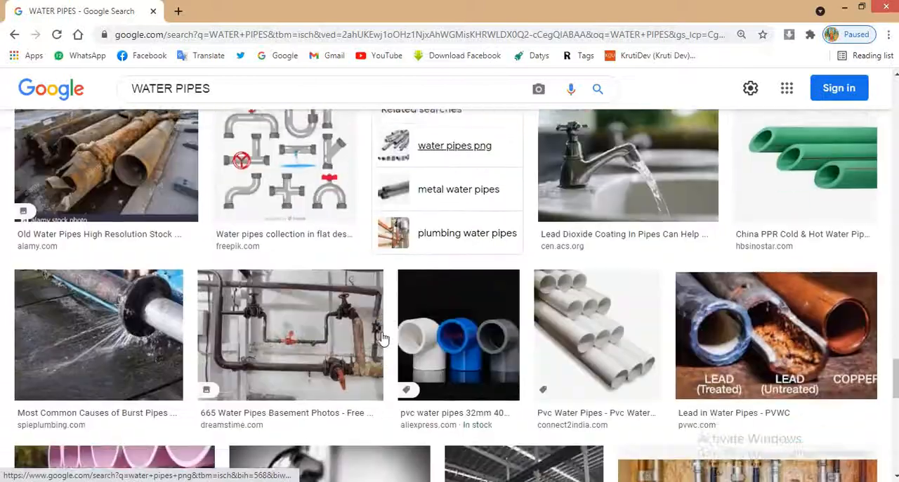
scroll(383, 338, down, 6)
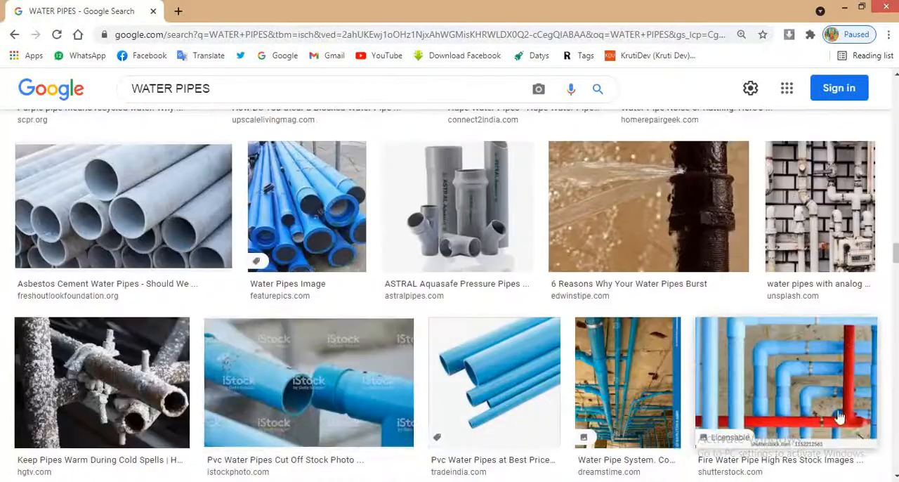
drag(897, 252, 881, 52)
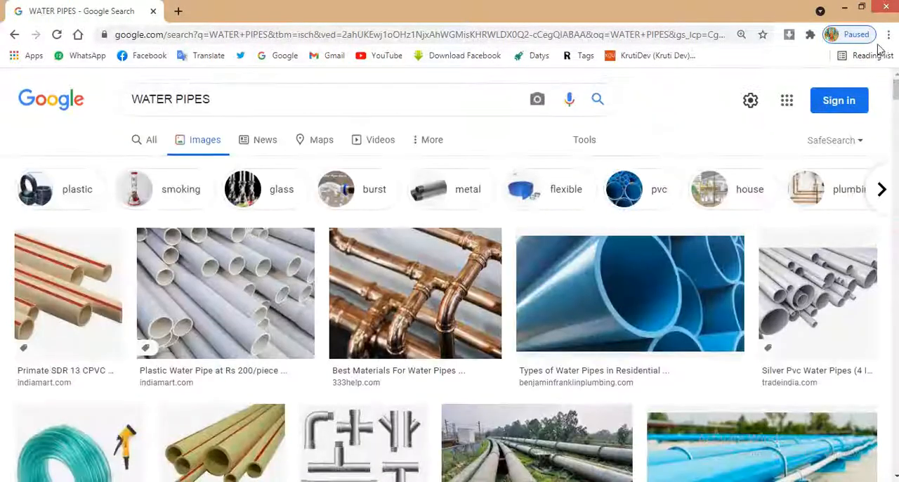
Preview the "Silver Pvc Water Pipes" image, look through its related images, and close the preview
click(795, 311)
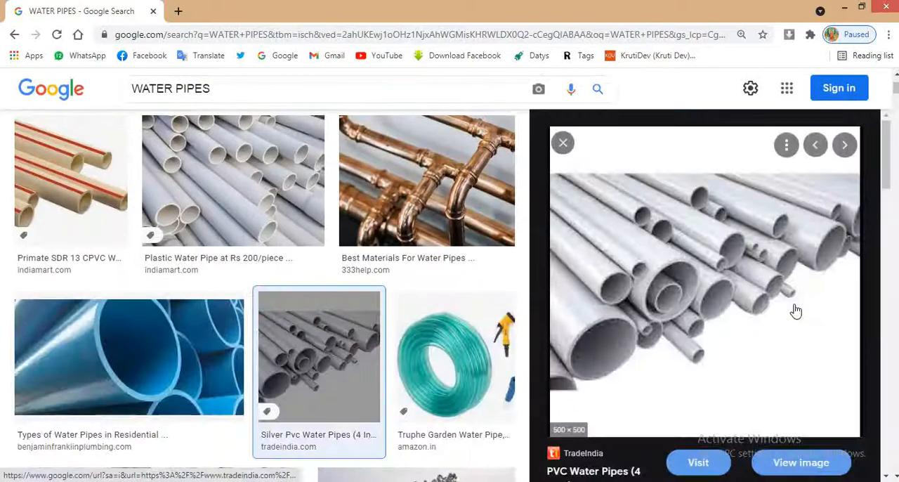
scroll(727, 320, down, 8)
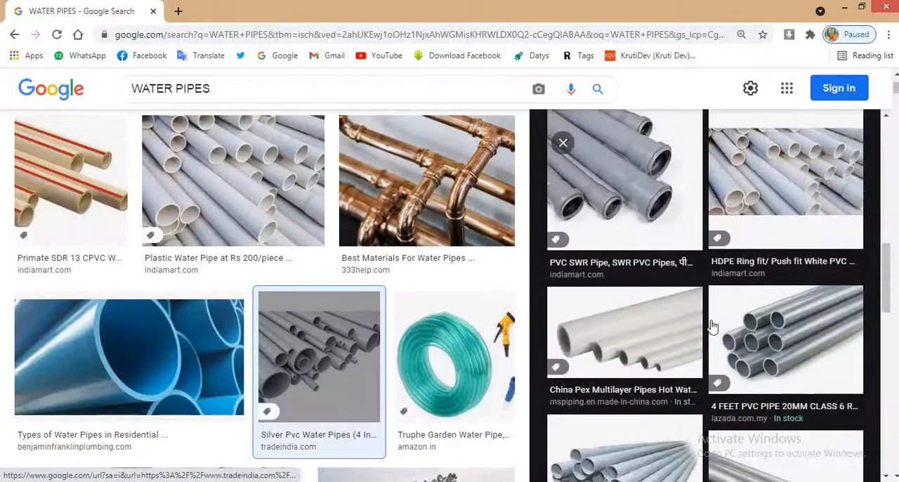
scroll(705, 319, down, 4)
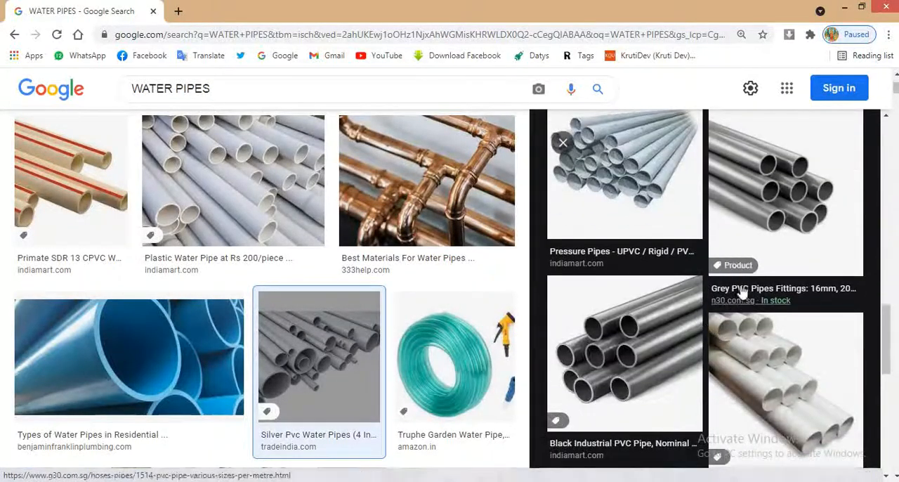
click(562, 143)
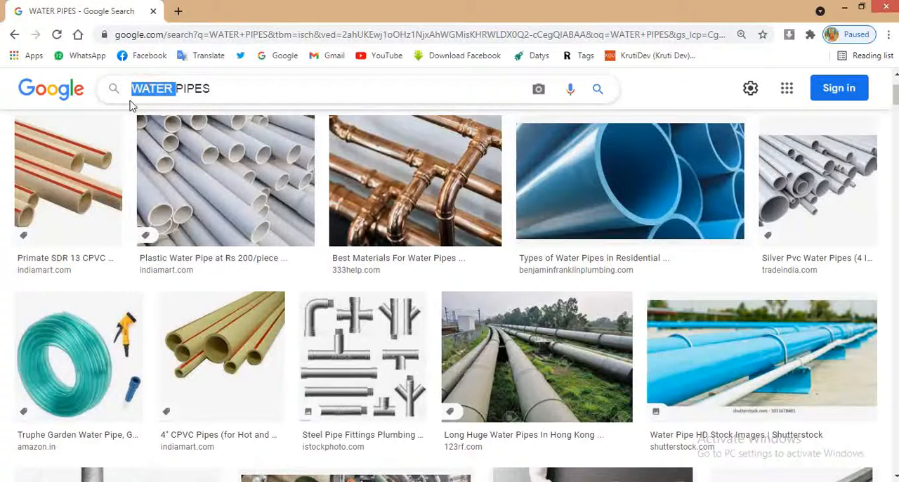
Change the image search to "FITTING PIPES"
text(FITT)
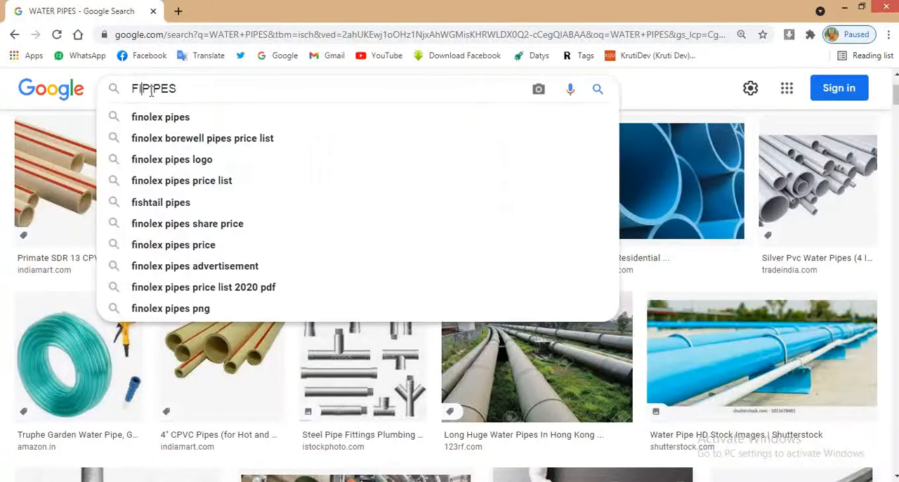
text(ING)
key(Return)
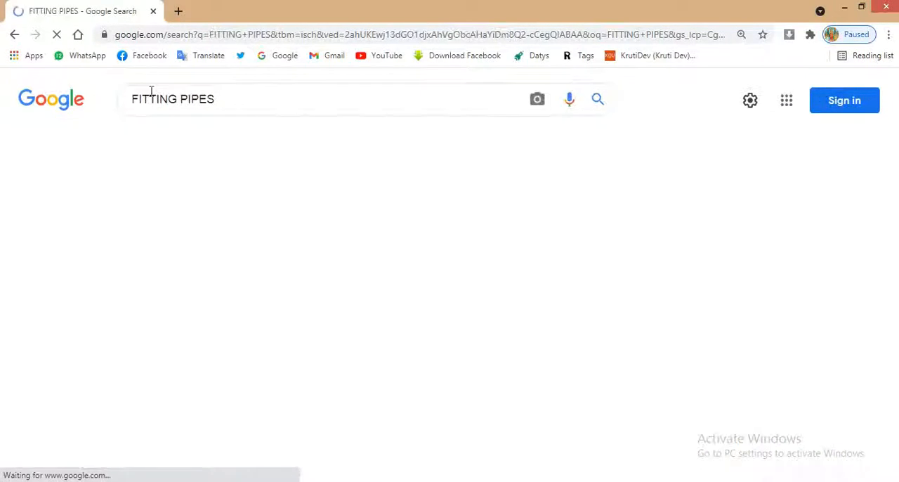
Find the "Best CPVC Pipe Fittings" image from idolpipe.com among the results and copy the image
scroll(535, 321, down, 7)
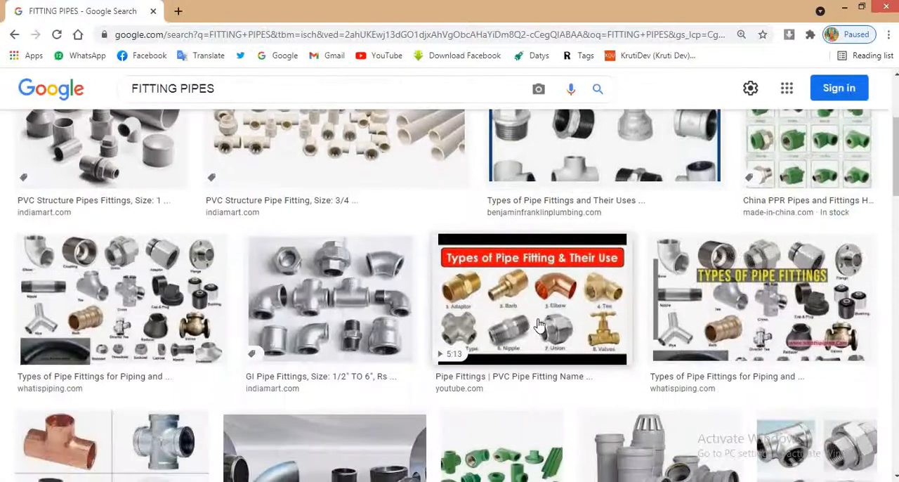
scroll(536, 323, down, 5)
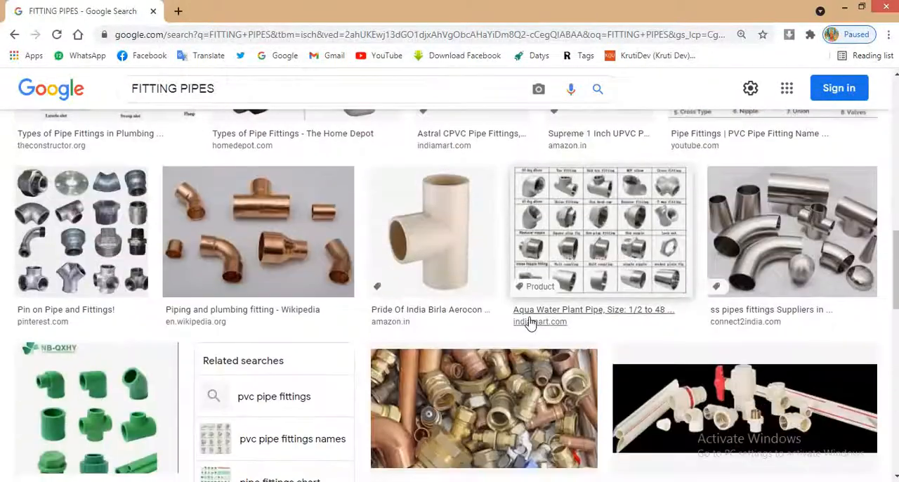
scroll(529, 322, down, 10)
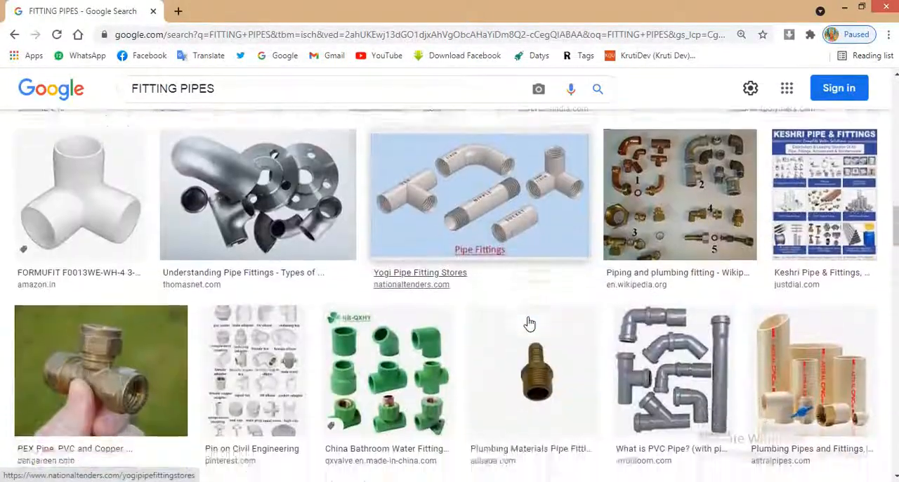
scroll(527, 323, down, 4)
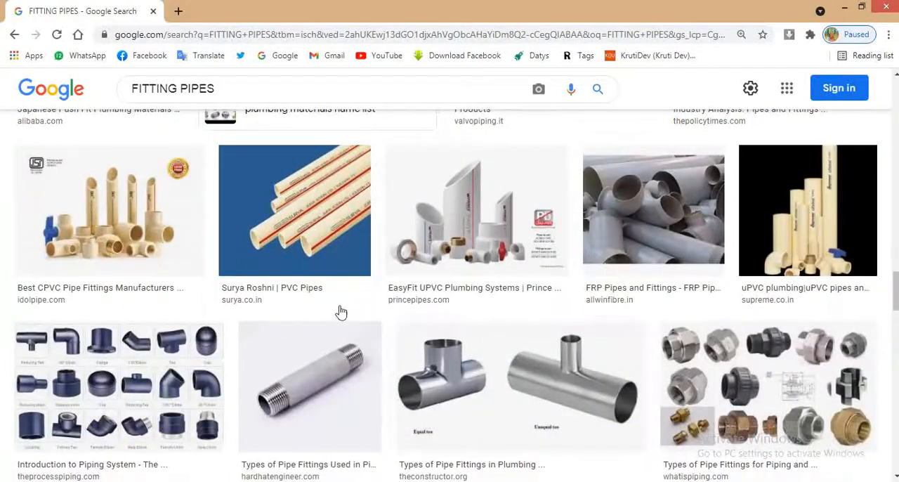
click(127, 243)
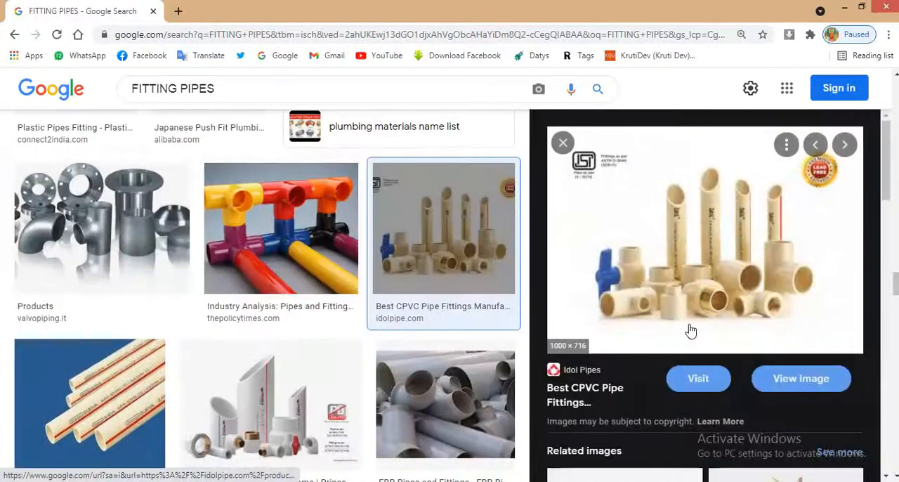
right_click(693, 304)
click(716, 241)
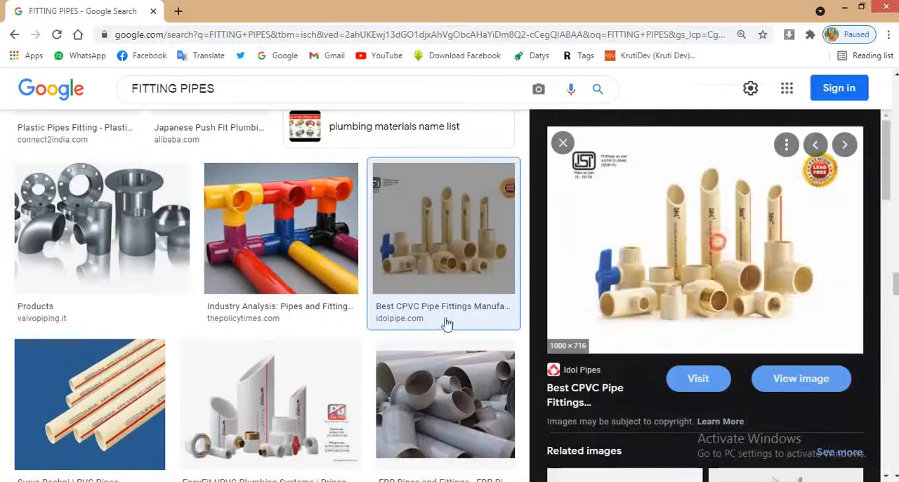
Switch back to CorelDRAW, paste the CPVC pipe fittings image, and PowerClip it inside the second square
click(261, 481)
key(ctrl+v)
scroll(484, 253, down, 5)
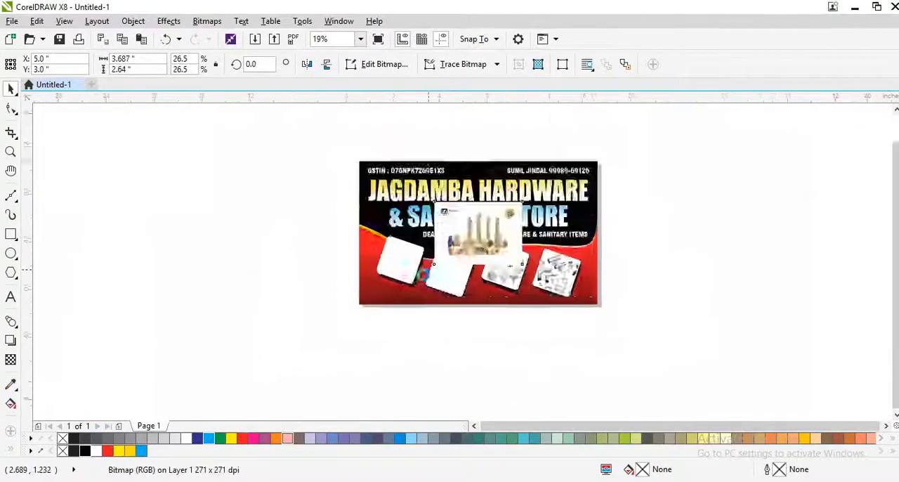
scroll(423, 282, up, 3)
right_click(532, 89)
click(562, 101)
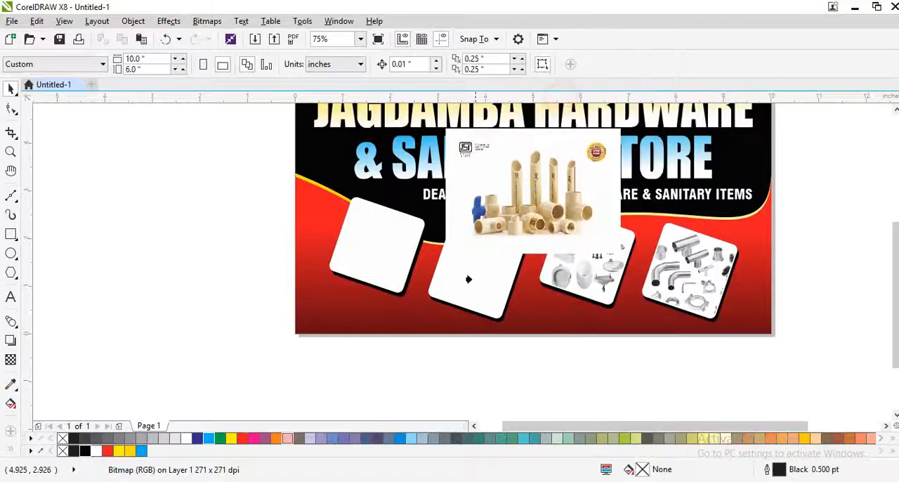
click(468, 276)
Edit the second square's PowerClip contents, moving the CPVC pipes image into the frame and shrinking it to about 2.22 by 1.59 inches
scroll(487, 260, up, 2)
ctrl+click(488, 224)
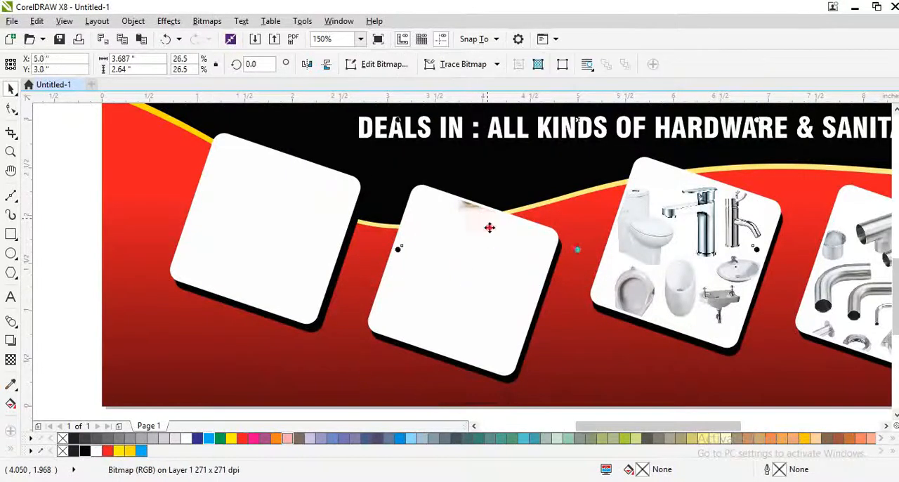
drag(488, 224, 422, 336)
drag(487, 292, 455, 332)
drag(660, 144, 587, 195)
drag(501, 254, 470, 271)
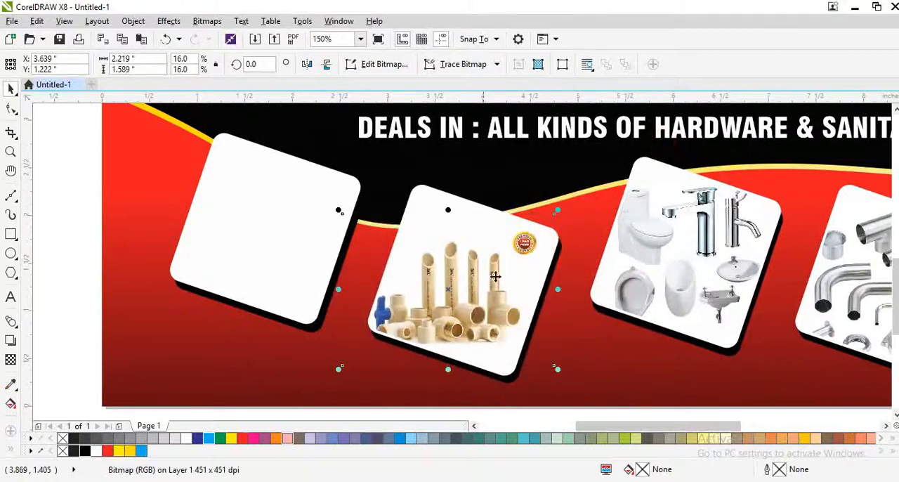
Enlarge the CPVC pipes image inside the second square to about 2.5 by 1.79 inches
click(558, 214)
click(512, 247)
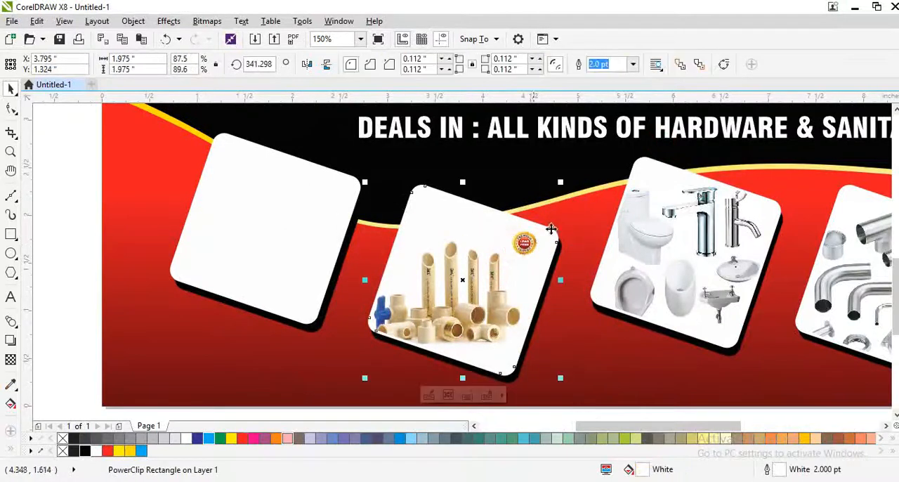
ctrl+click(536, 235)
drag(556, 208, 583, 189)
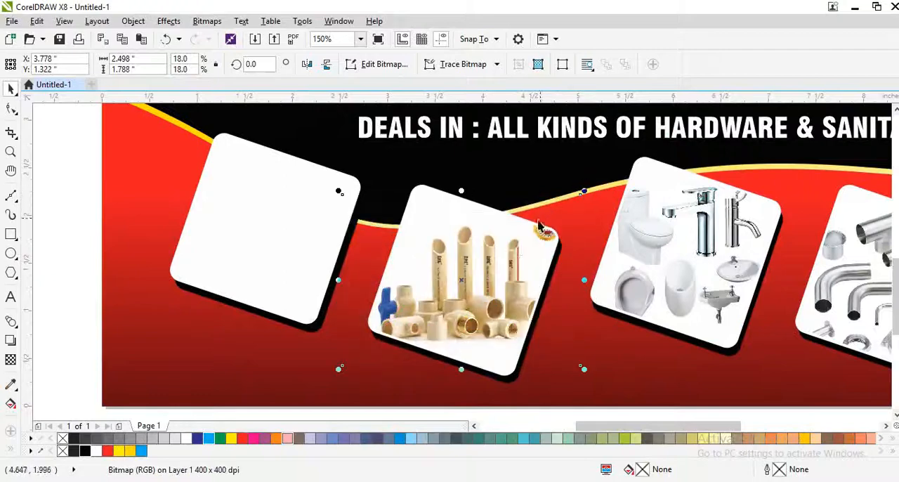
scroll(453, 267, down, 2)
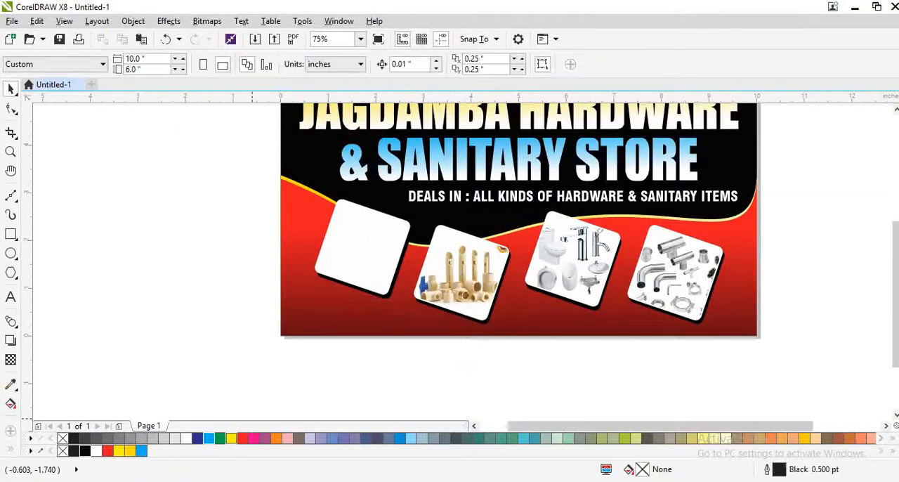
Switch to the web browser and run a Google image search for "DOOR FITTING"
click(169, 480)
click(207, 88)
key(ctrl+a)
text(D)
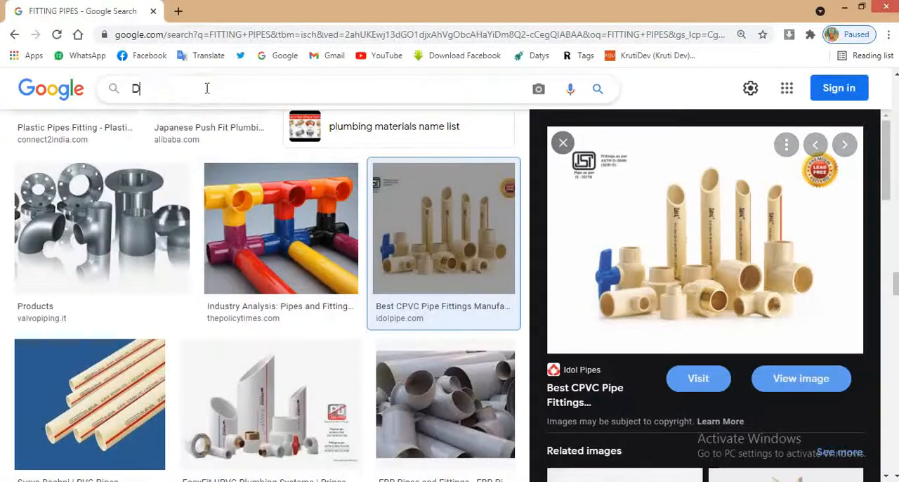
text(OOR FITT)
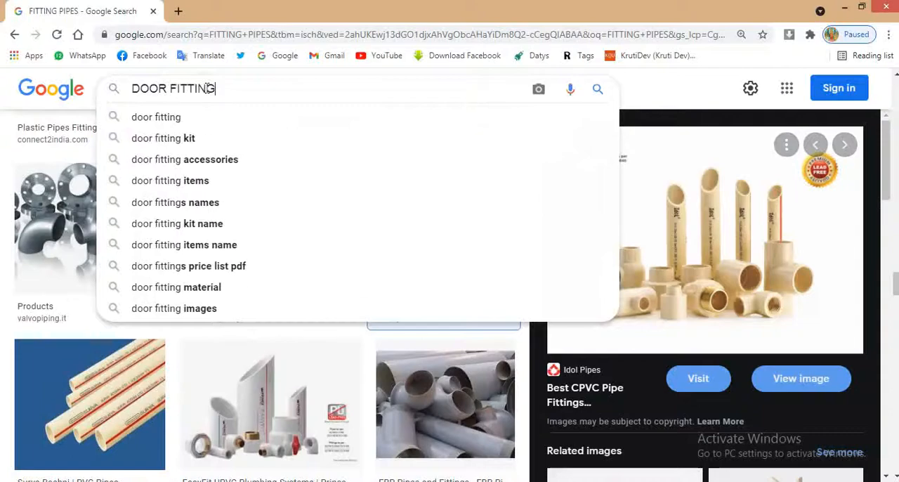
text(ING)
key(Return)
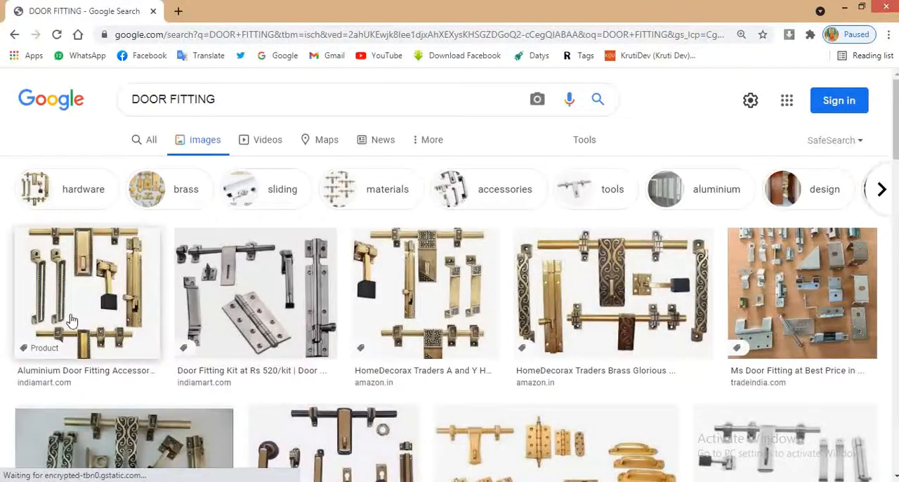
Open the "Aluminium Door Fitting Accessories" result from indiamart.com and copy its image
click(89, 338)
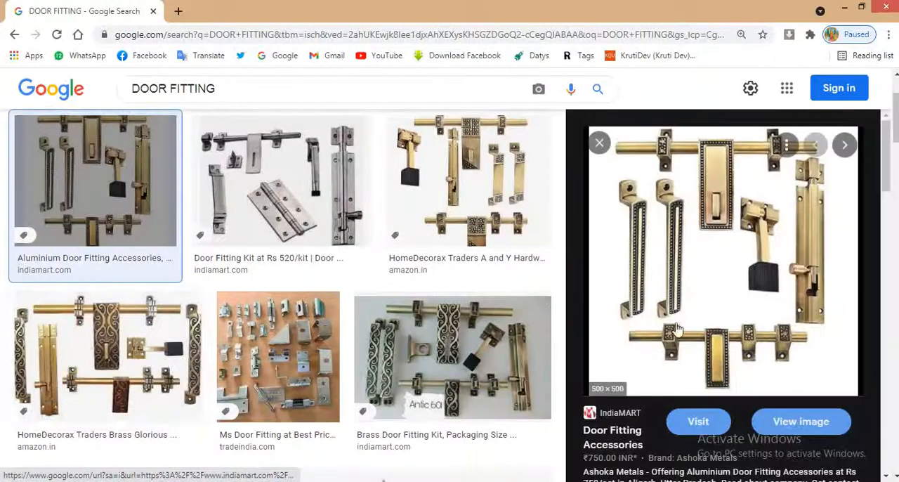
right_click(713, 309)
click(742, 250)
Switch back to CorelDRAW, paste the door fittings image and shrink it to about 1.49 by 1.49 inches
key(alt+Tab)
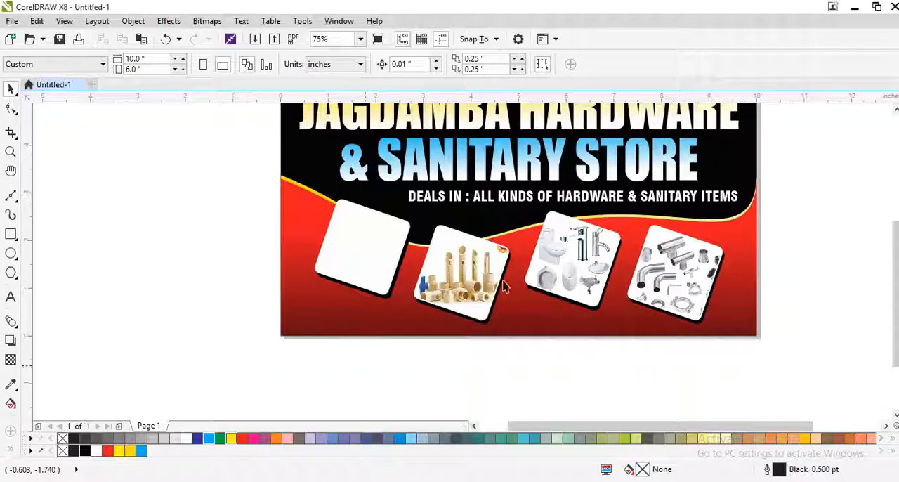
key(ctrl+v)
scroll(391, 298, down, 2)
drag(542, 159, 509, 191)
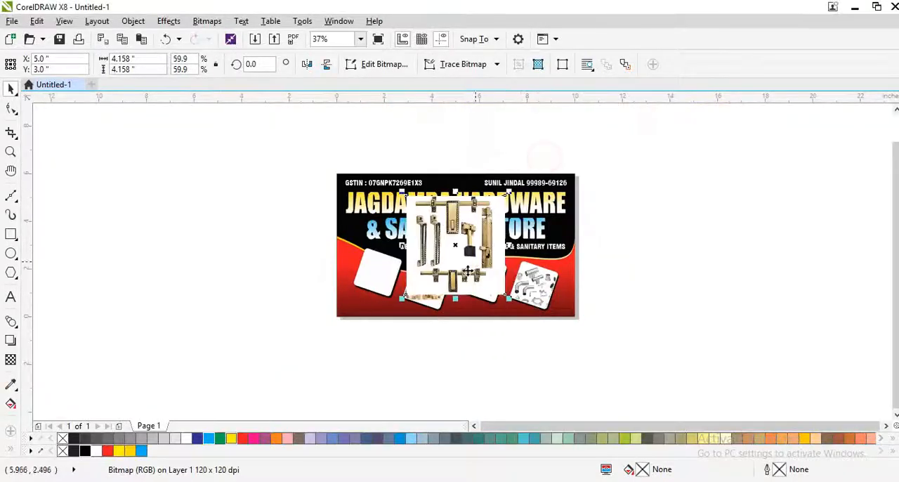
scroll(468, 269, up, 1)
drag(545, 117, 482, 181)
PowerClip the door fittings image inside the empty first square and select the clipped image for adjustment
right_click(449, 247)
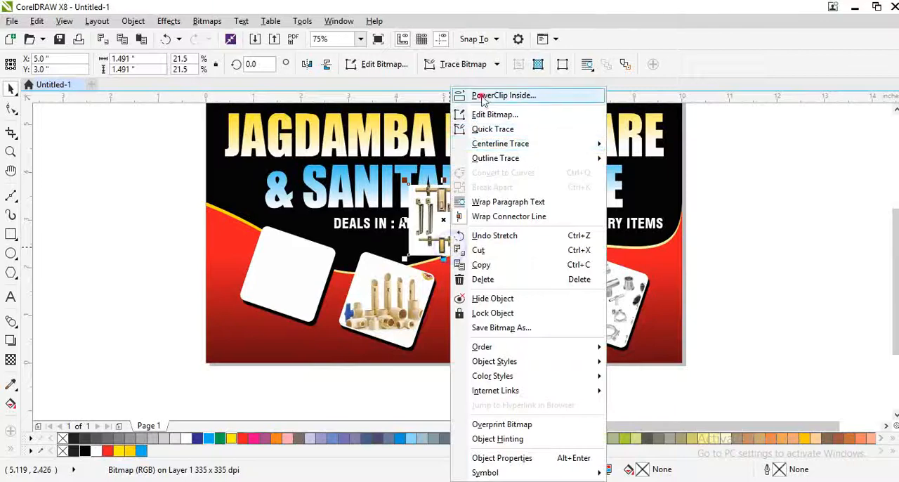
click(503, 95)
click(289, 275)
scroll(295, 277, up, 1)
click(294, 277)
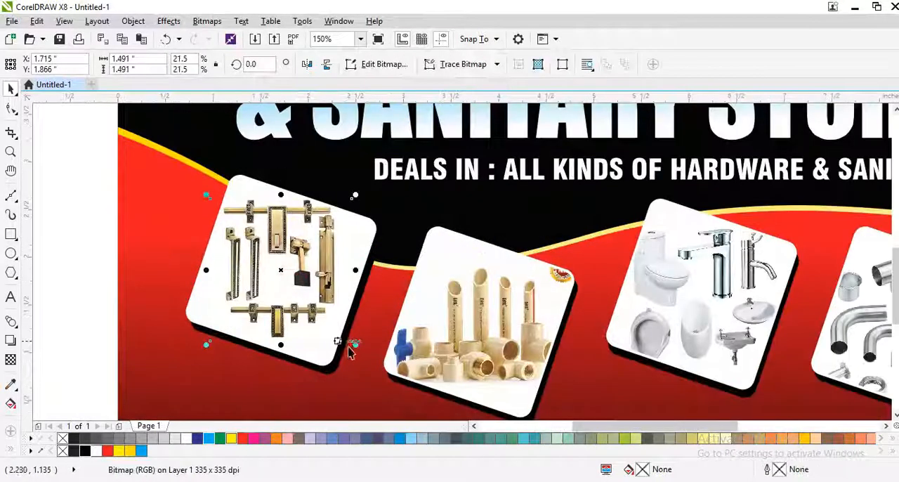
Enlarge the door fittings image to about 1.72 by 1.72 inches and shift it slightly within the first square
drag(354, 346, 372, 365)
scroll(321, 273, up, 1)
drag(321, 273, 311, 287)
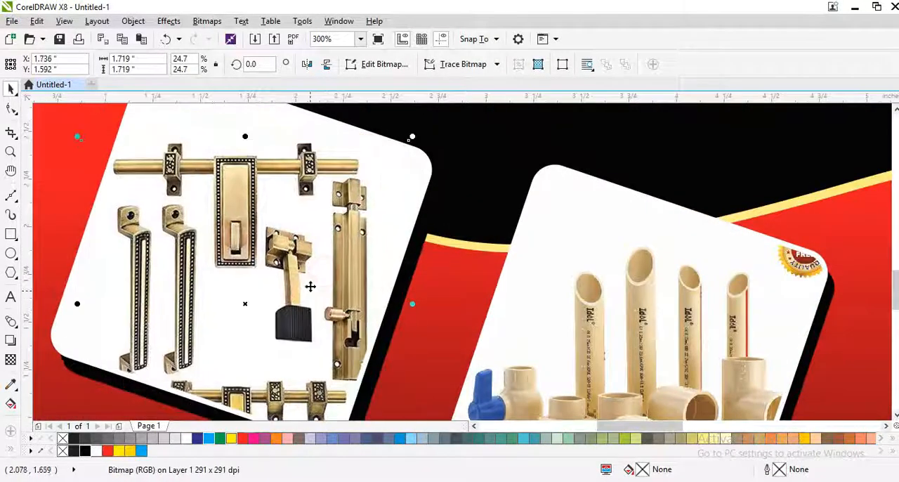